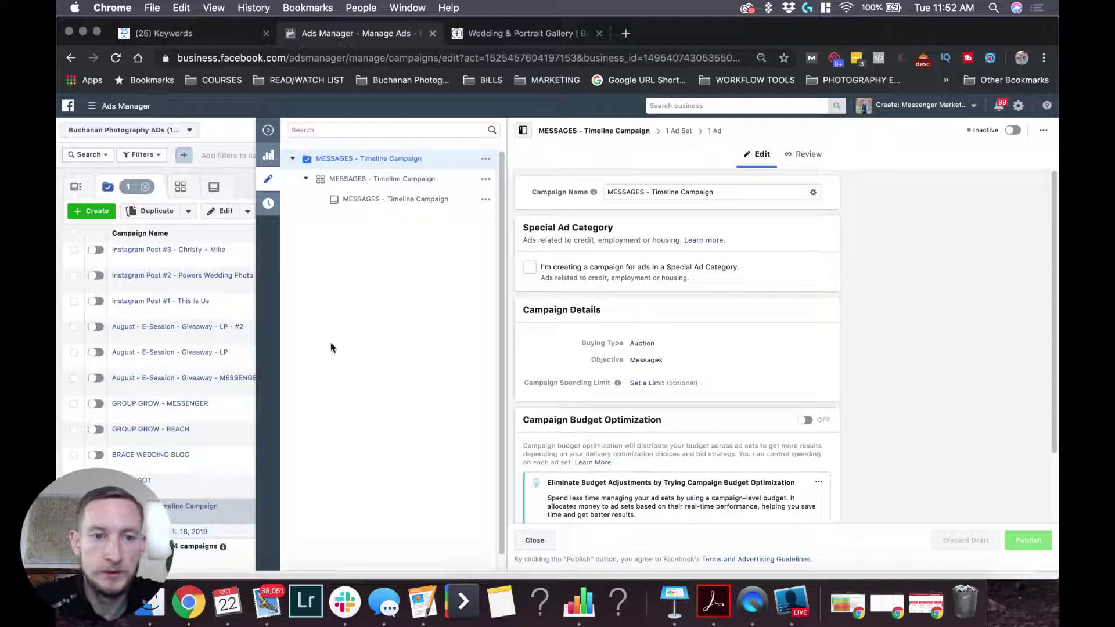
Step: Review the marketing objectives offered for a new campaign and return to the MESSAGES - Timeline Campaign settings
{"action": "left_click_drag", "start_coordinate": [628, 360], "coordinate": [687, 361]}
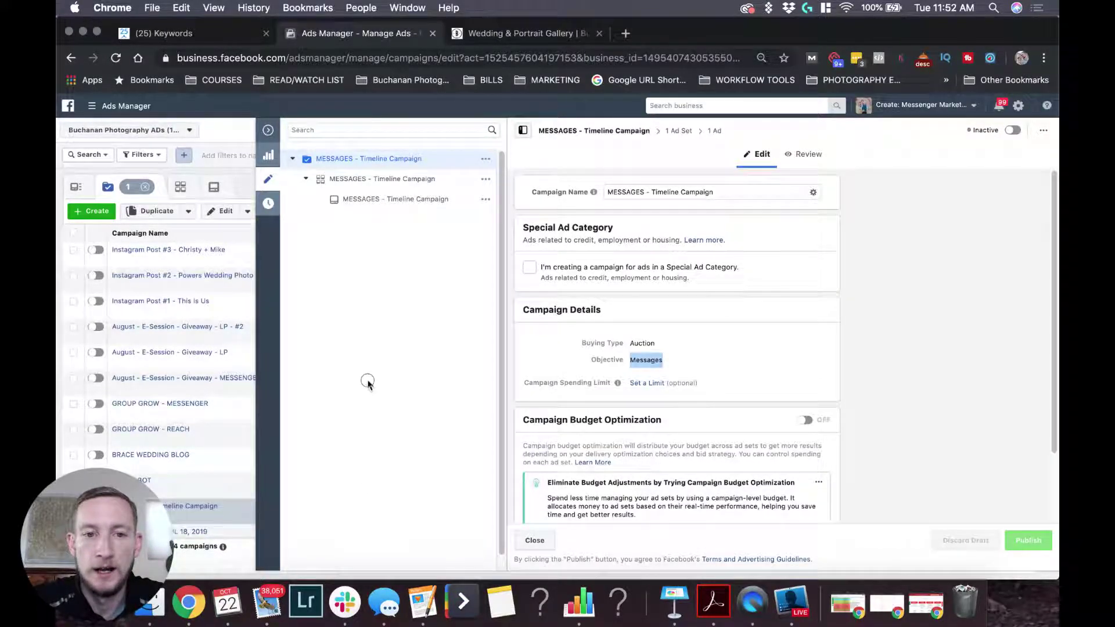
{"action": "left_click", "coordinate": [90, 216]}
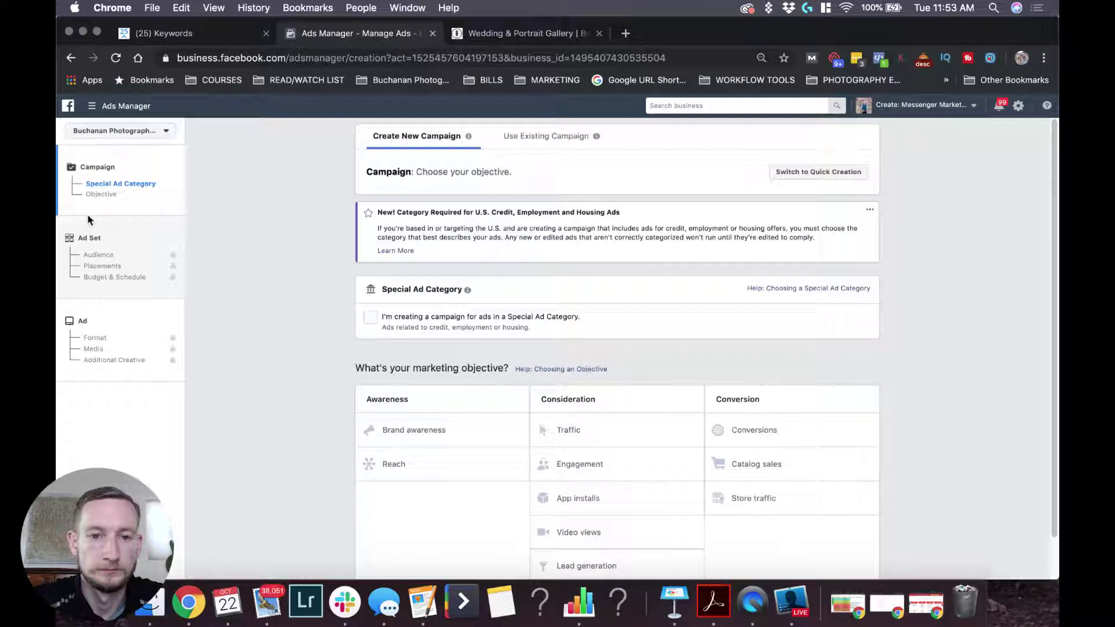
{"action": "scroll", "coordinate": [512, 279], "scroll_direction": "down", "scroll_amount": 1}
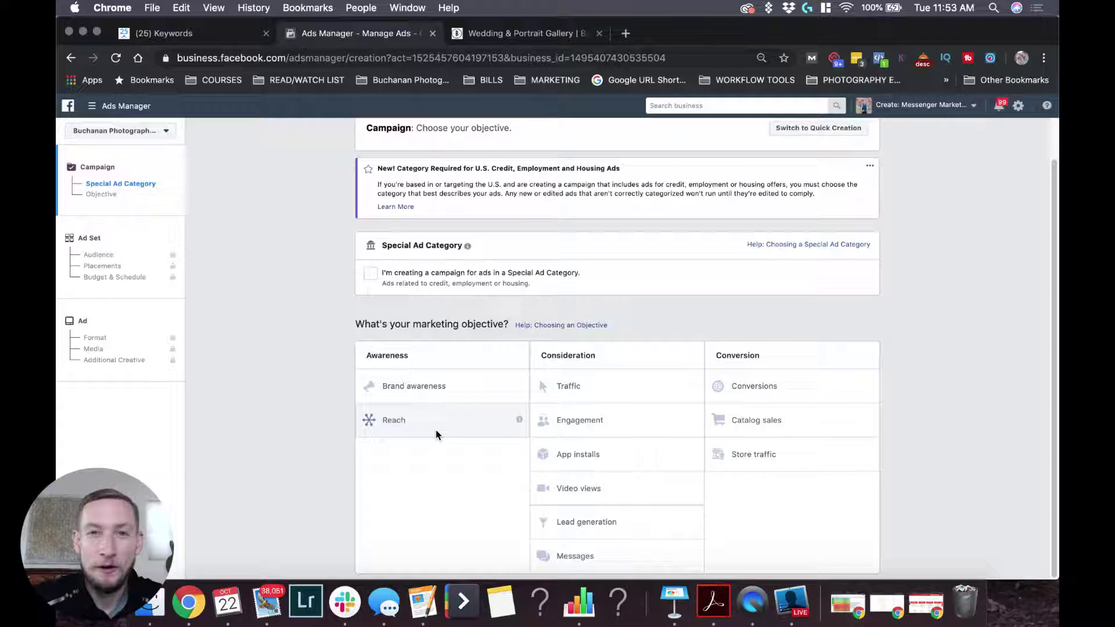
{"action": "left_click", "coordinate": [70, 58]}
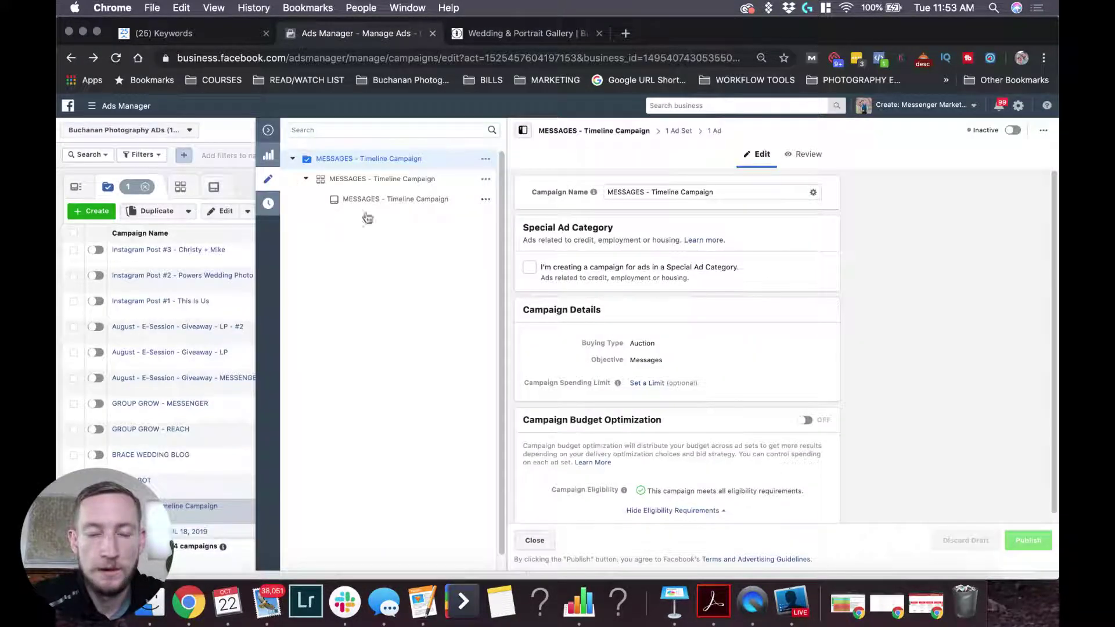
Step: Review the campaign name and the objective in the campaign details of MESSAGES - Timeline Campaign
{"action": "scroll", "coordinate": [618, 266], "scroll_direction": "down", "scroll_amount": 1}
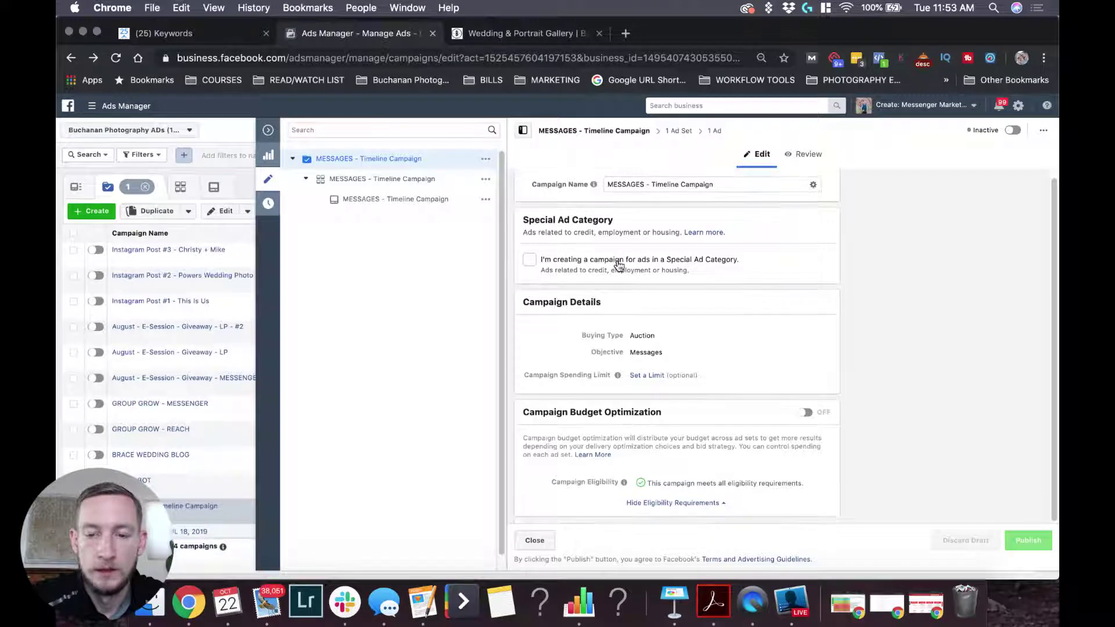
{"action": "left_click_drag", "start_coordinate": [646, 184], "coordinate": [783, 185]}
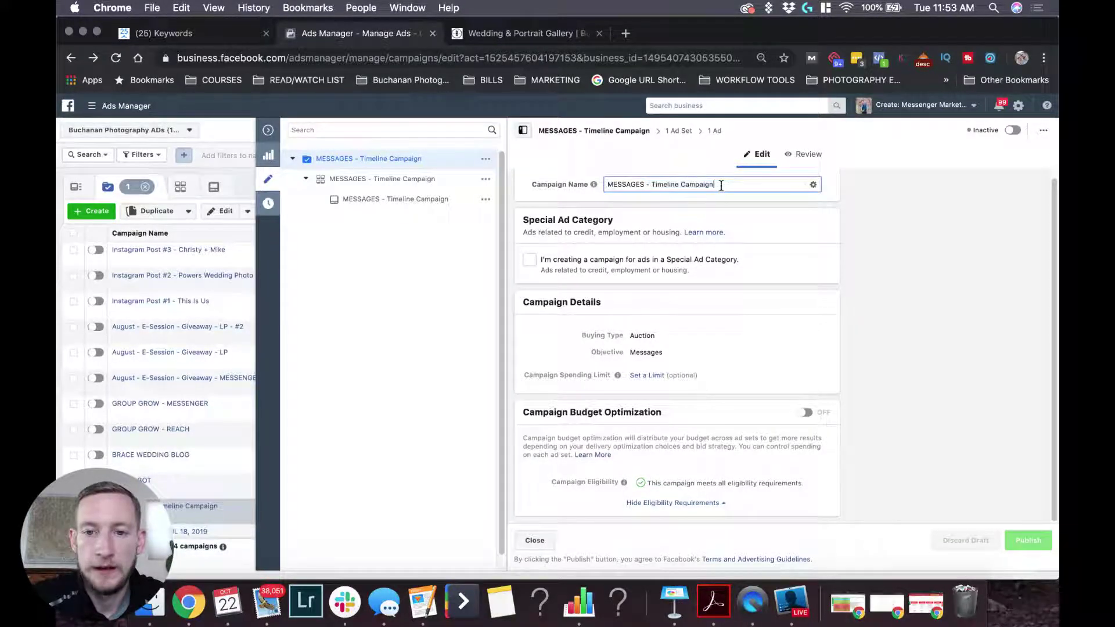
{"action": "left_click", "coordinate": [801, 256]}
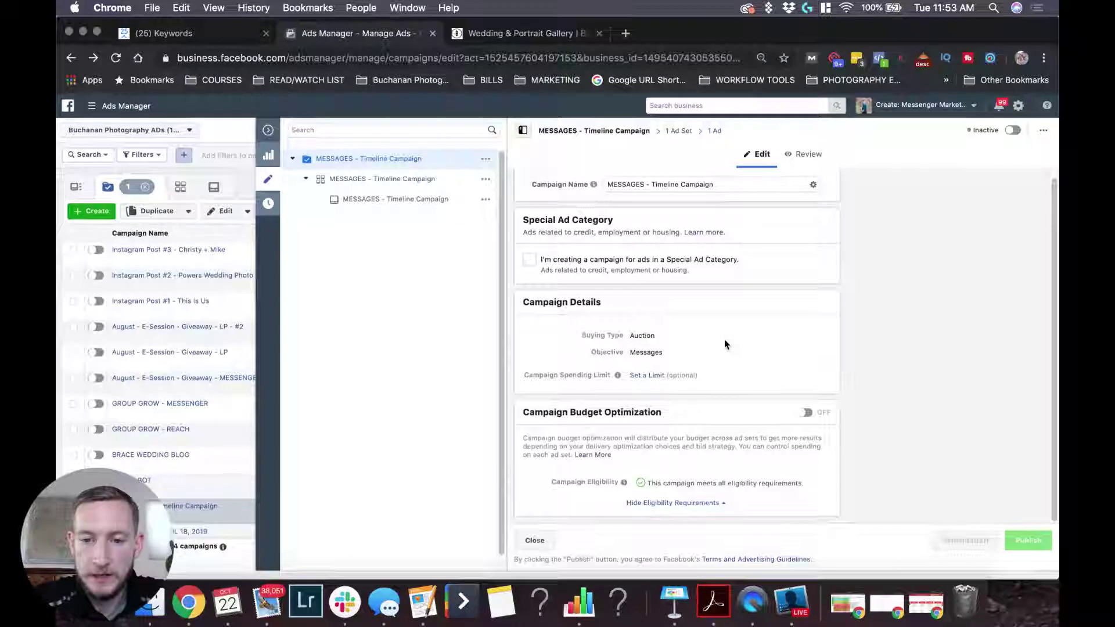
{"action": "left_click_drag", "start_coordinate": [588, 352], "coordinate": [725, 351]}
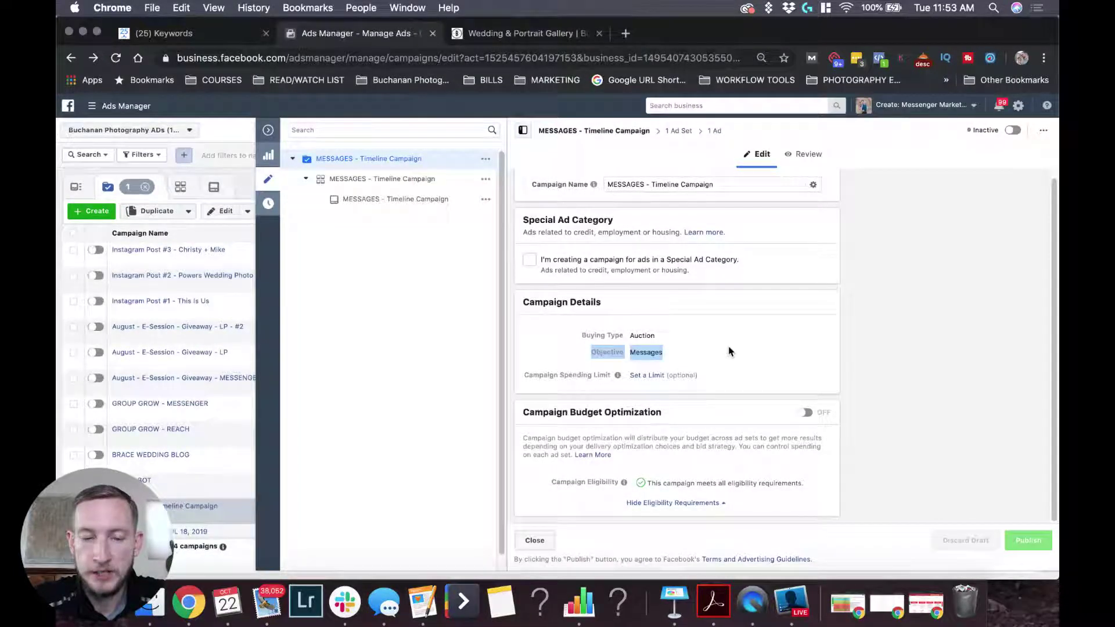
Step: Open the Timeline Campaign ad set and examine its budget, schedule and saved audience, including the excluded custom audience
{"action": "left_click", "coordinate": [378, 179]}
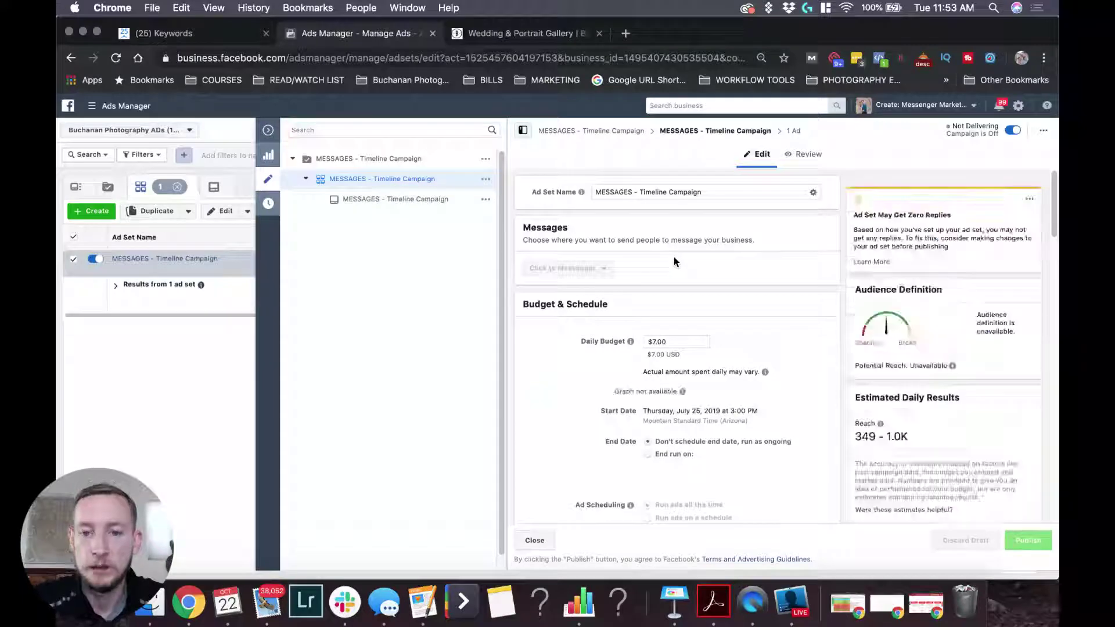
{"action": "scroll", "coordinate": [638, 337], "scroll_direction": "down", "scroll_amount": 3}
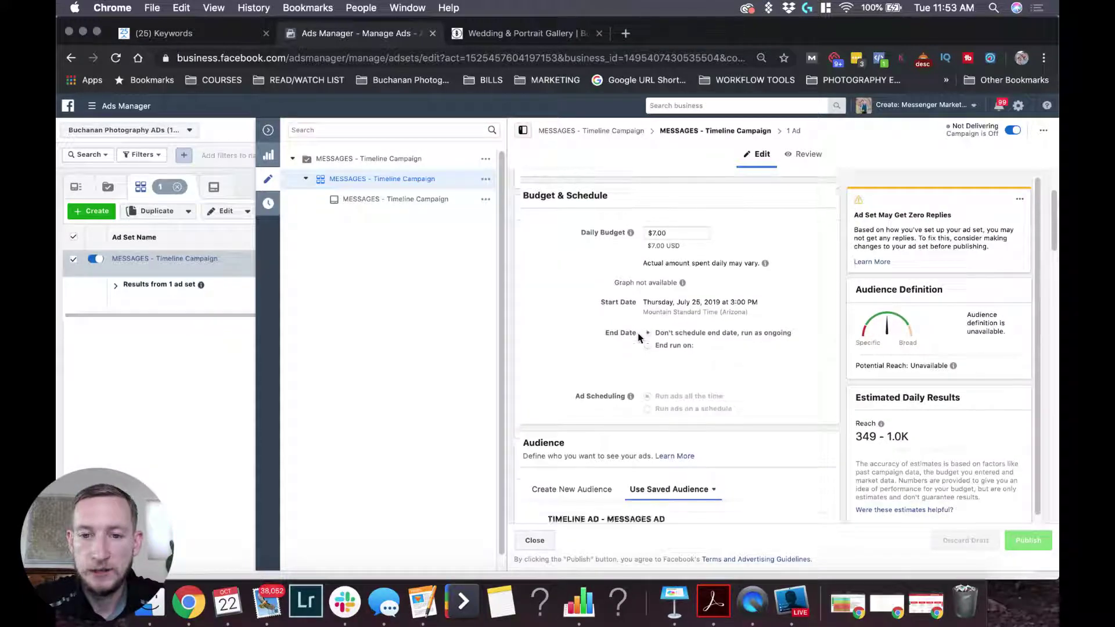
{"action": "scroll", "coordinate": [570, 355], "scroll_direction": "down", "scroll_amount": 5}
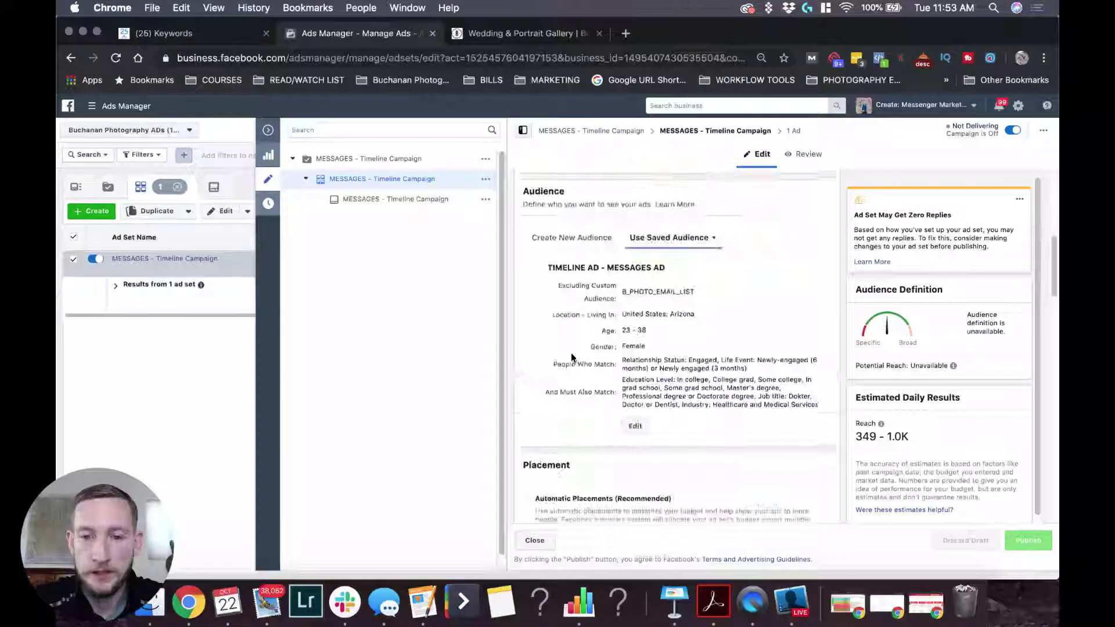
{"action": "scroll", "coordinate": [607, 360], "scroll_direction": "down", "scroll_amount": 2}
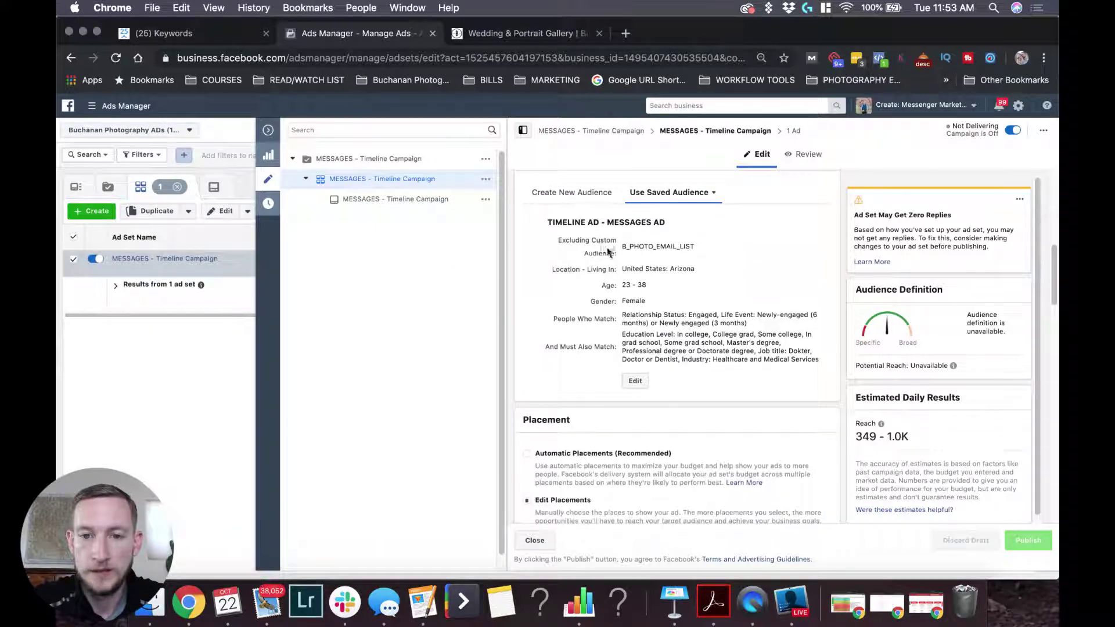
{"action": "left_click_drag", "start_coordinate": [604, 243], "coordinate": [730, 249]}
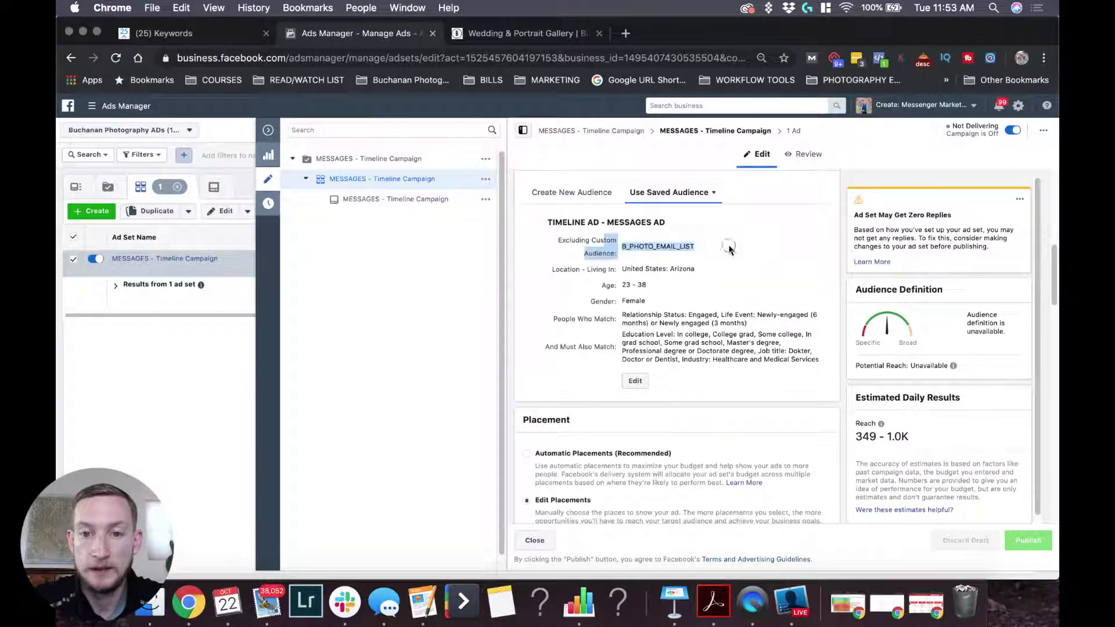
{"action": "left_click", "coordinate": [575, 281]}
Step: Examine the ad set's placements and its optimization and delivery settings
{"action": "scroll", "coordinate": [615, 353], "scroll_direction": "down", "scroll_amount": 3}
{"action": "scroll", "coordinate": [616, 355], "scroll_direction": "down", "scroll_amount": 5}
{"action": "scroll", "coordinate": [745, 333], "scroll_direction": "down", "scroll_amount": 2}
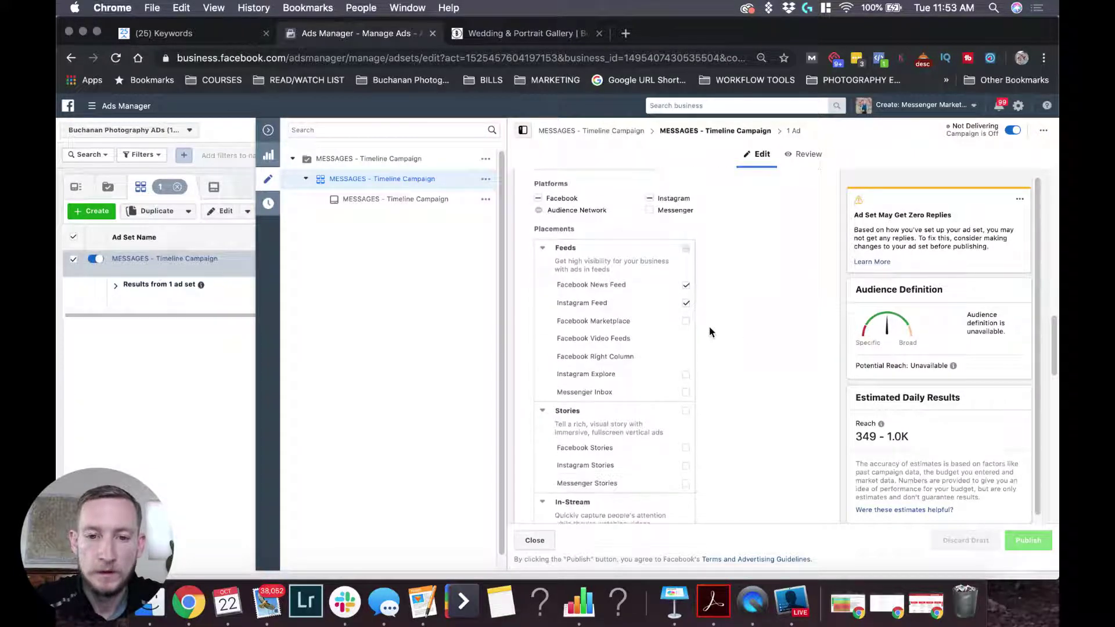
{"action": "scroll", "coordinate": [688, 308], "scroll_direction": "down", "scroll_amount": 6}
{"action": "scroll", "coordinate": [693, 322], "scroll_direction": "down", "scroll_amount": 10}
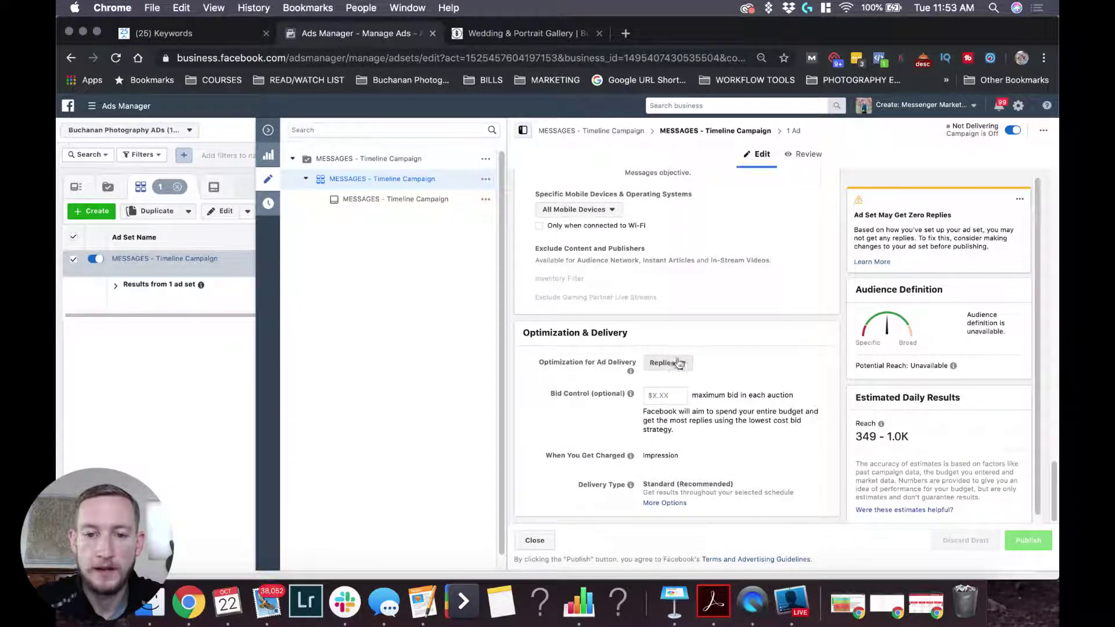
Step: Open the Timeline Campaign ad and examine its identity, carousel format, first card image and headline
{"action": "left_click", "coordinate": [397, 201]}
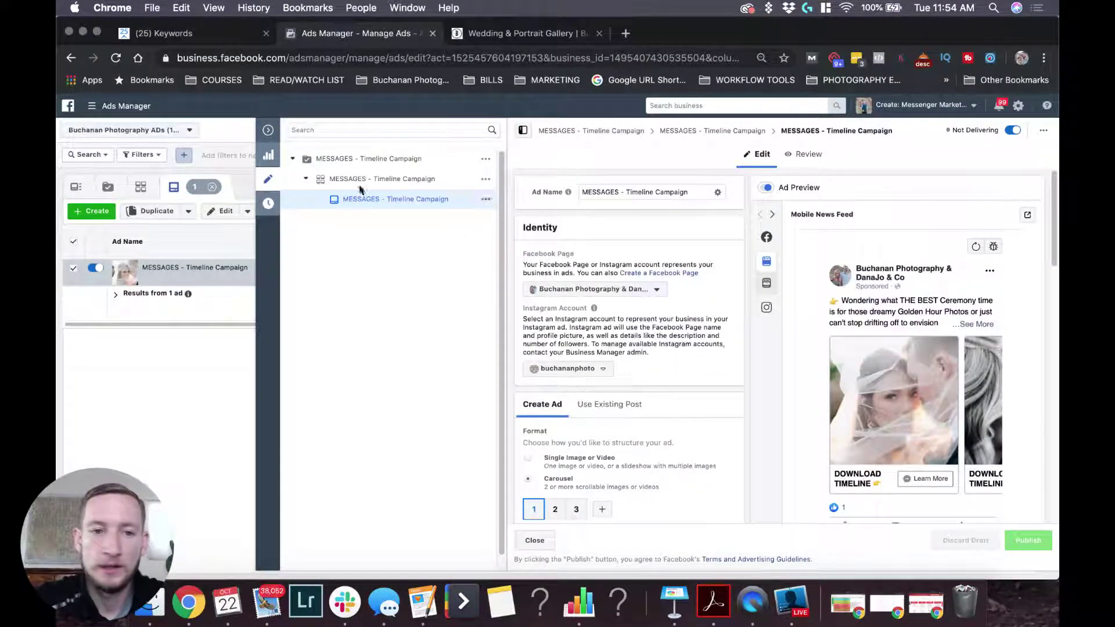
{"action": "scroll", "coordinate": [686, 297], "scroll_direction": "down", "scroll_amount": 2}
{"action": "scroll", "coordinate": [675, 364], "scroll_direction": "down", "scroll_amount": 6}
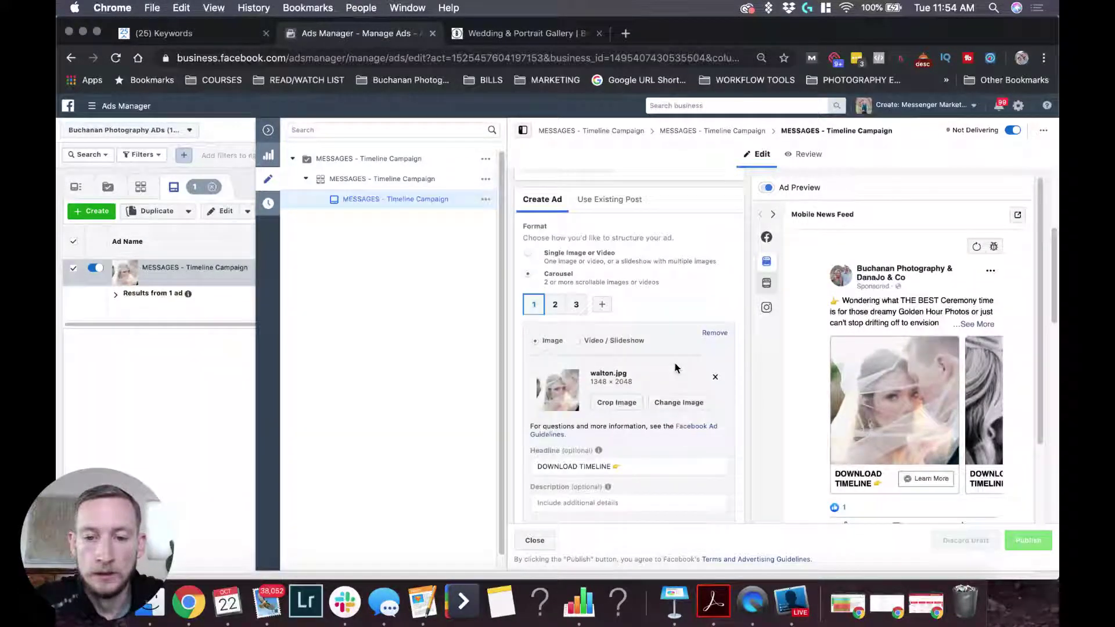
{"action": "left_click_drag", "start_coordinate": [561, 308], "coordinate": [621, 302]}
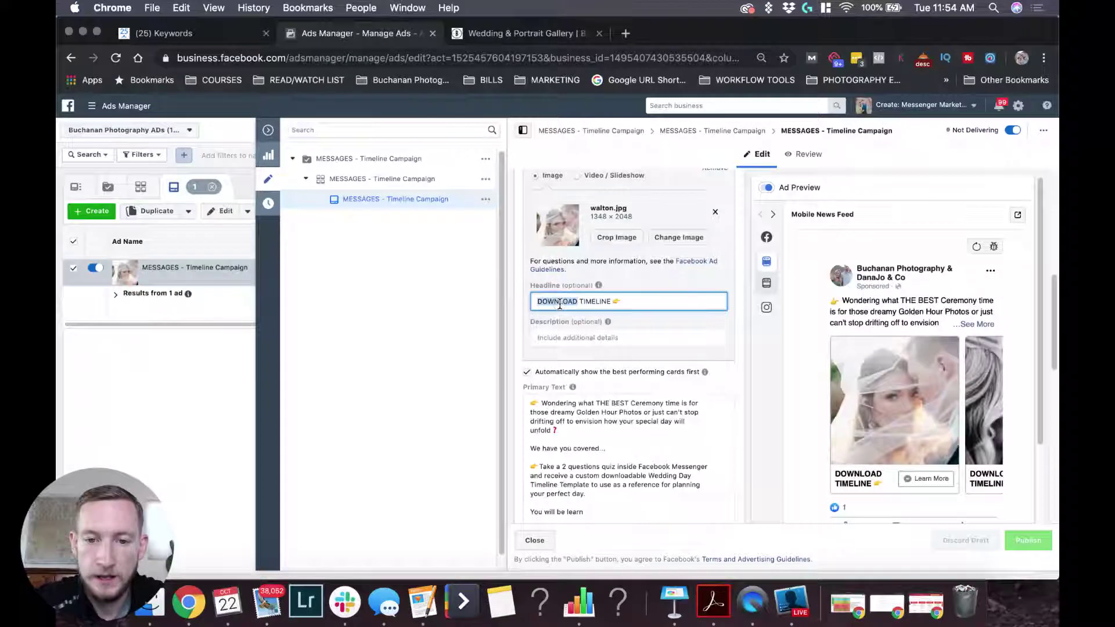
{"action": "scroll", "coordinate": [614, 333], "scroll_direction": "down", "scroll_amount": 2}
Step: Look over the ad's primary text, call to action and tracking settings
{"action": "left_click_drag", "start_coordinate": [598, 433], "coordinate": [495, 264]}
{"action": "left_click", "coordinate": [609, 340]}
{"action": "scroll", "coordinate": [610, 342], "scroll_direction": "down", "scroll_amount": 3}
{"action": "type", "text": "..."}
{"action": "scroll", "coordinate": [610, 346], "scroll_direction": "down", "scroll_amount": 2}
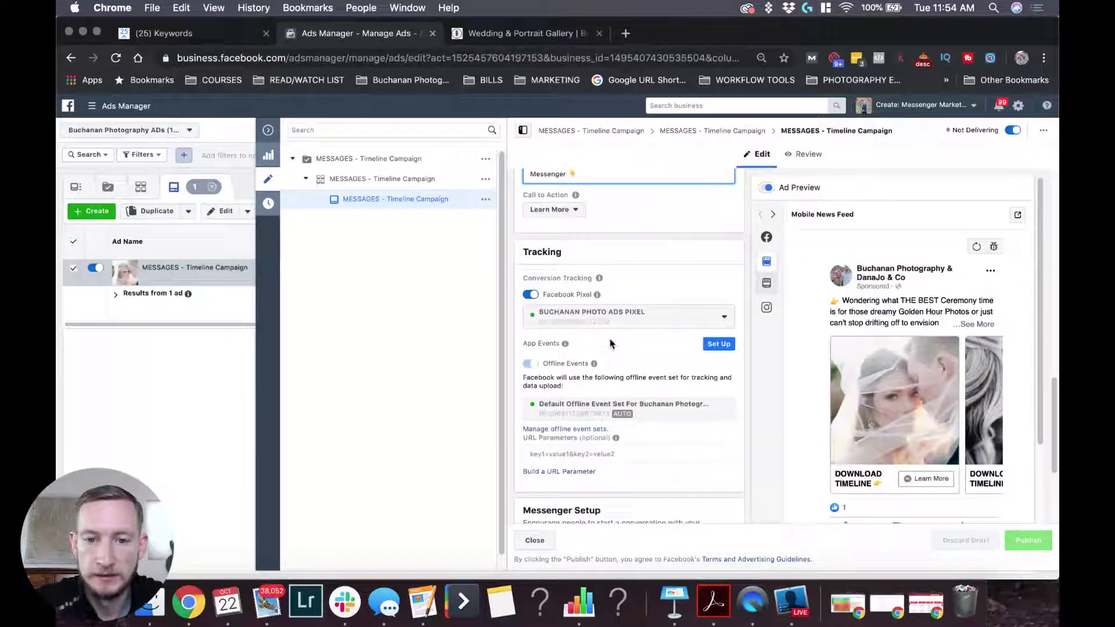
{"action": "scroll", "coordinate": [613, 368], "scroll_direction": "down", "scroll_amount": 4}
{"action": "scroll", "coordinate": [613, 367], "scroll_direction": "up", "scroll_amount": 8}
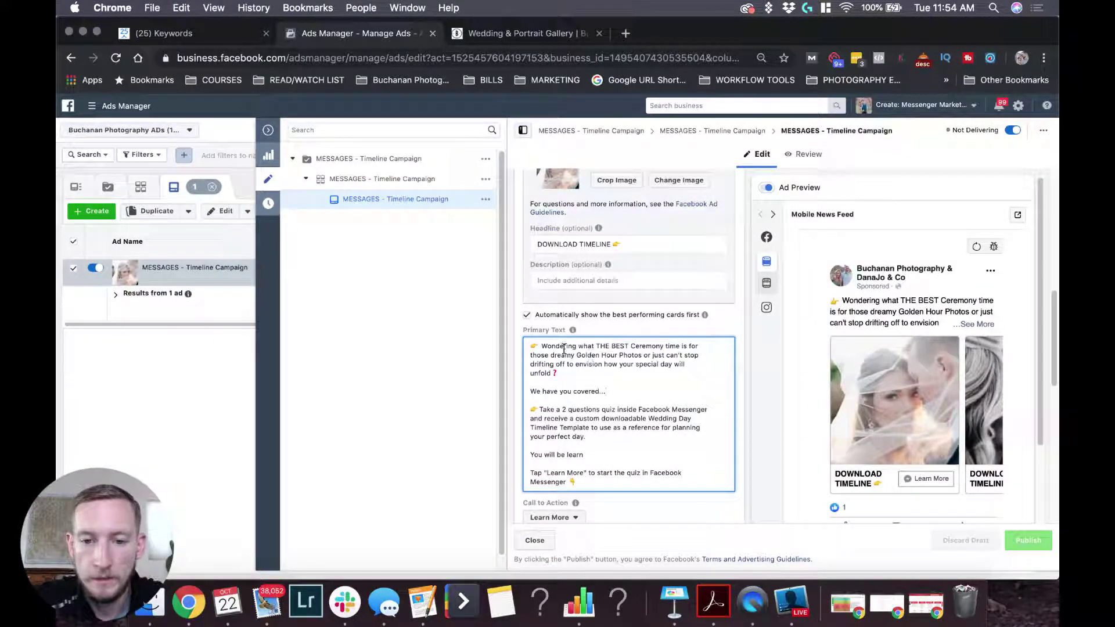
Step: Read through the ad's primary text, from the opening ceremony-time question to the quiz description
{"action": "left_click_drag", "start_coordinate": [541, 346], "coordinate": [608, 383]}
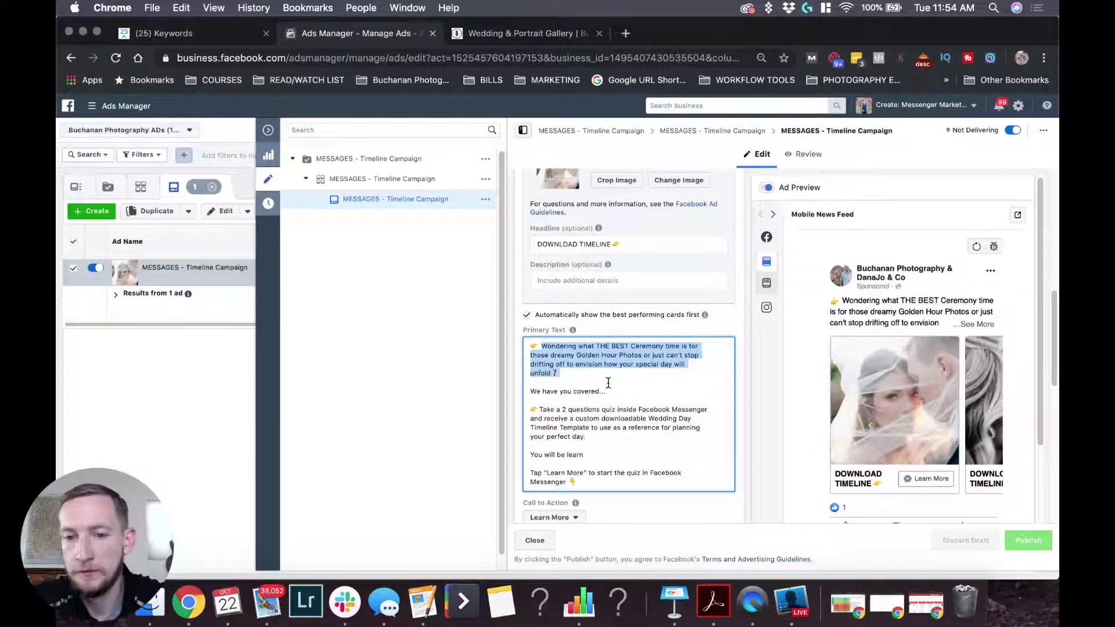
{"action": "left_click", "coordinate": [590, 379]}
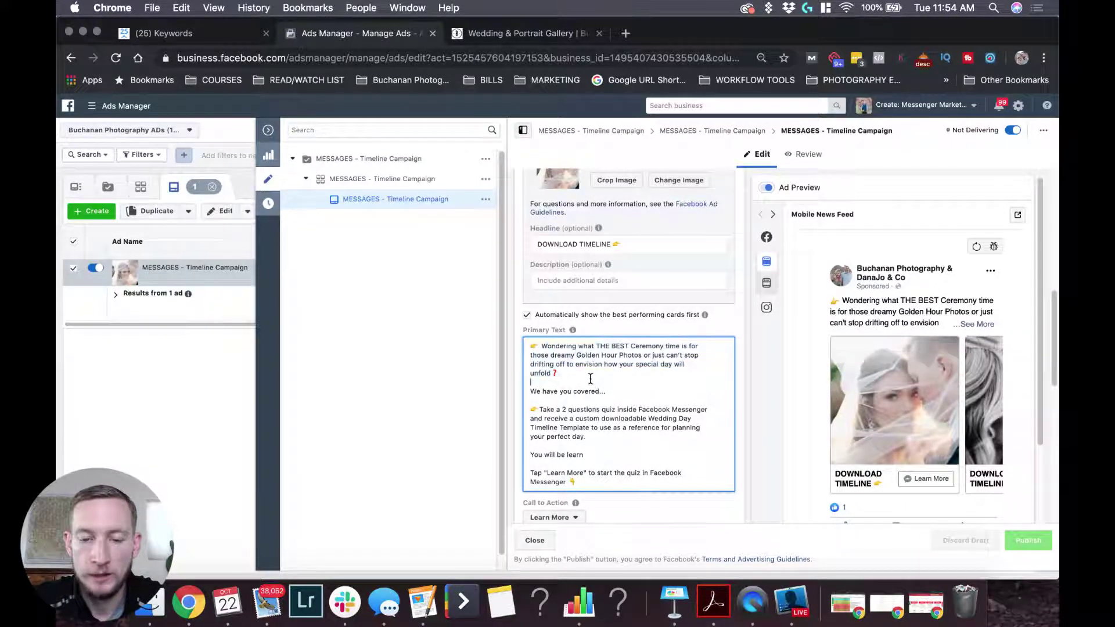
{"action": "scroll", "coordinate": [590, 379], "scroll_direction": "down", "scroll_amount": 1}
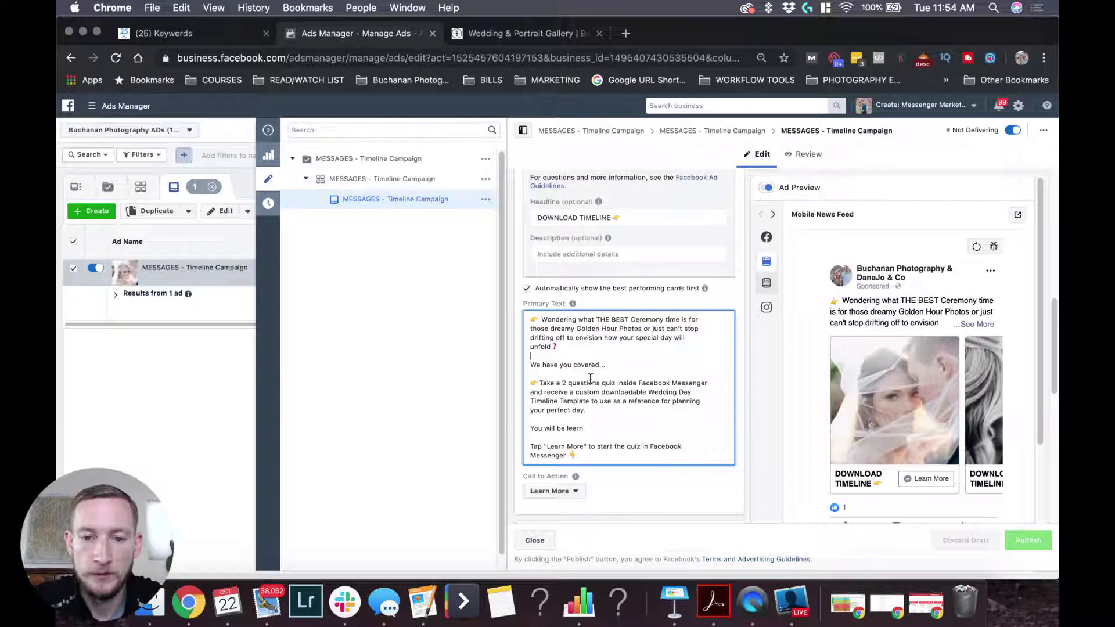
{"action": "scroll", "coordinate": [559, 381], "scroll_direction": "down", "scroll_amount": 2}
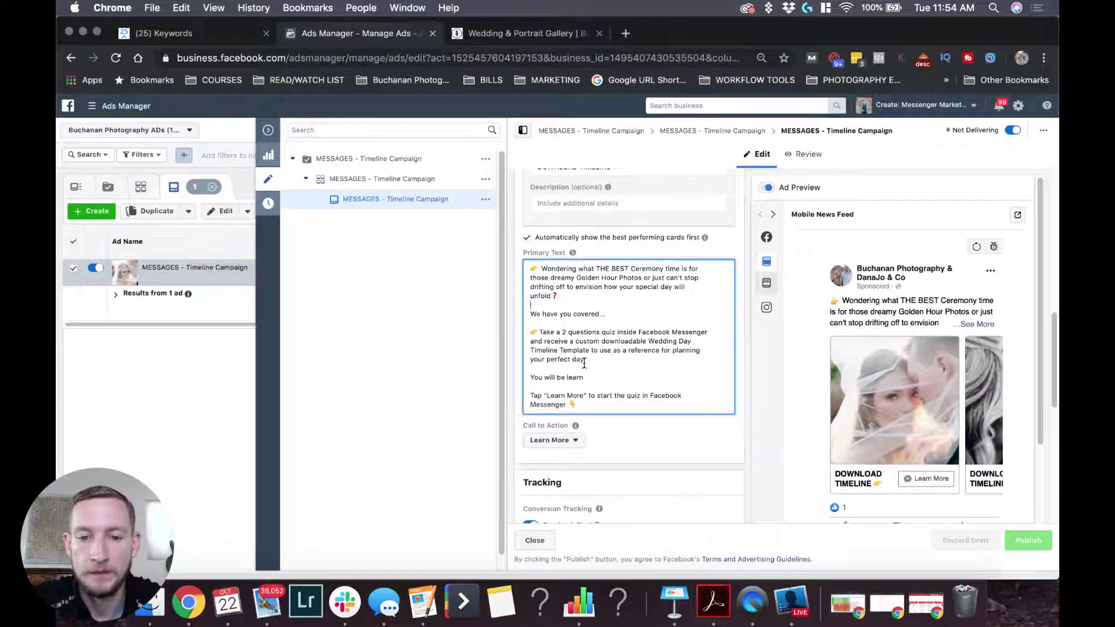
{"action": "scroll", "coordinate": [584, 363], "scroll_direction": "down", "scroll_amount": 2}
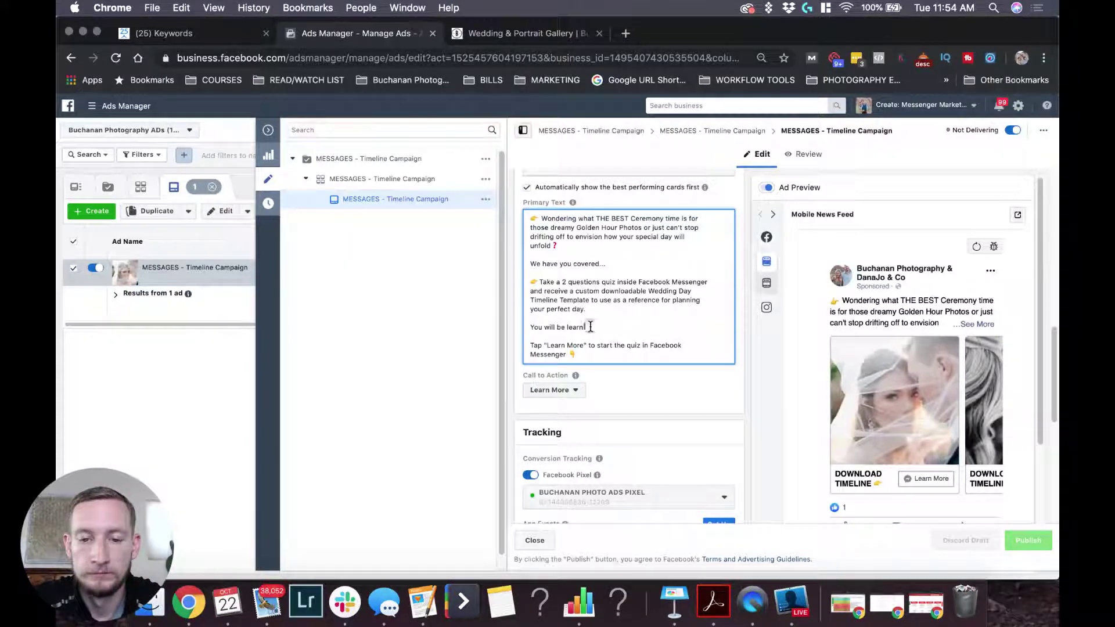
Step: Delete the incomplete line "You will be learn" and its extra blank line from the ad's primary text
{"action": "double_click", "coordinate": [568, 327]}
{"action": "triple_click", "coordinate": [566, 327]}
{"action": "key", "text": "BackSpace"}
{"action": "key", "text": "BackSpace"}
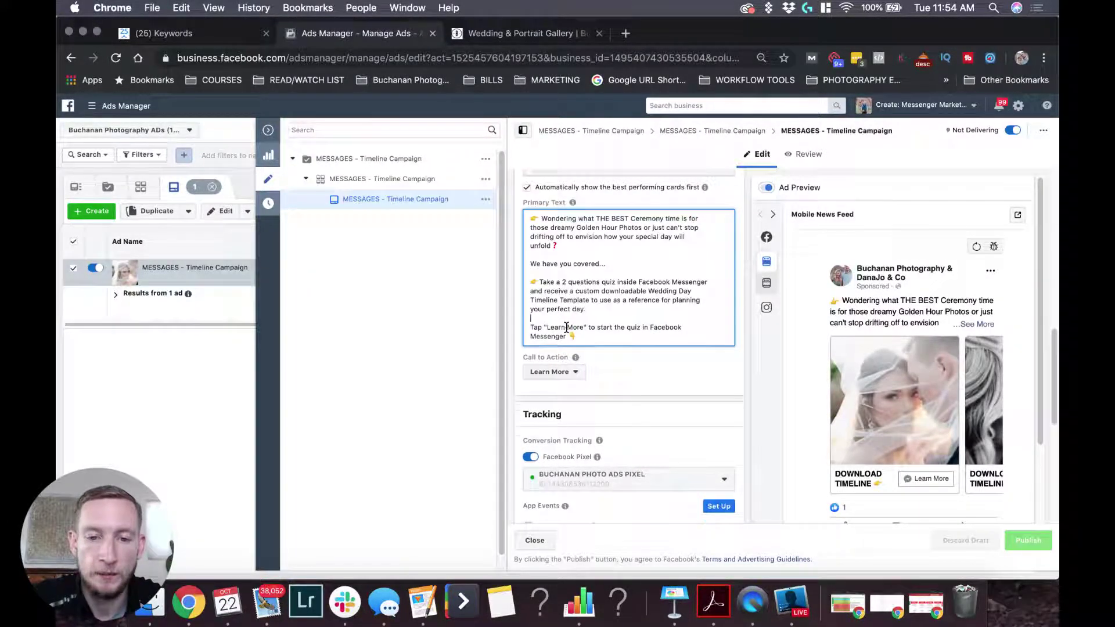
{"action": "left_click", "coordinate": [616, 336]}
{"action": "scroll", "coordinate": [645, 308], "scroll_direction": "down", "scroll_amount": 1}
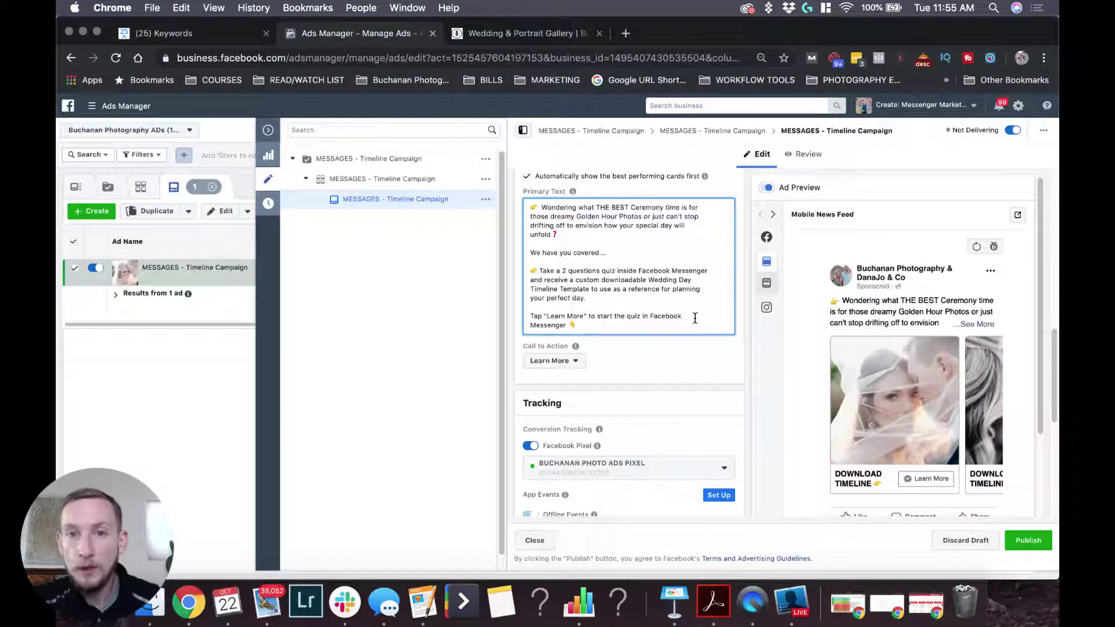
{"action": "scroll", "coordinate": [695, 318], "scroll_direction": "down", "scroll_amount": 1}
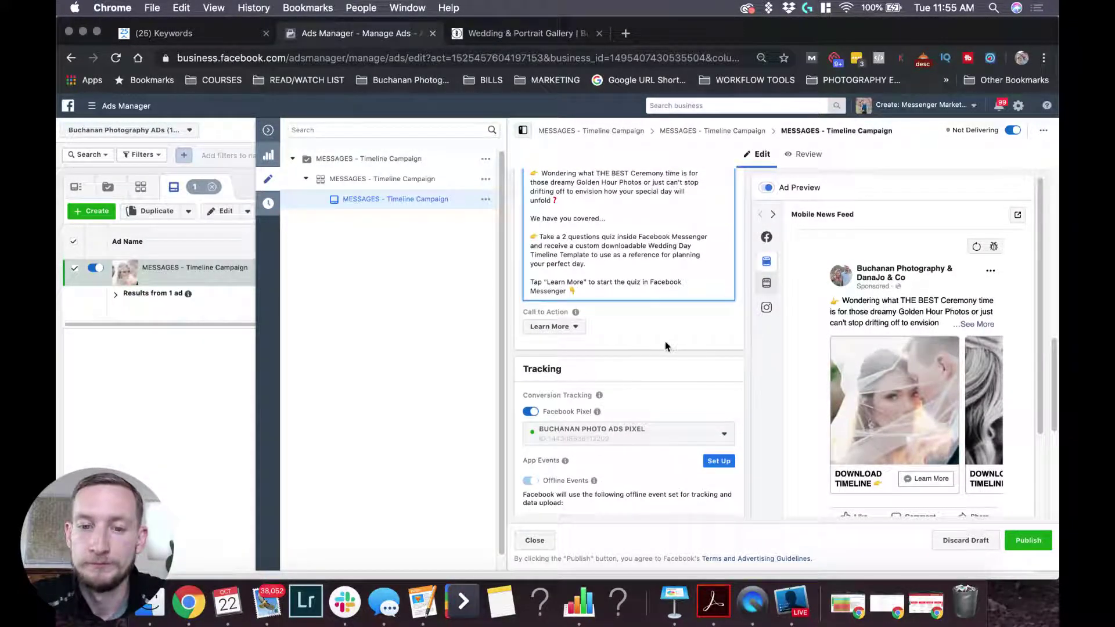
{"action": "scroll", "coordinate": [668, 335], "scroll_direction": "down", "scroll_amount": 1}
{"action": "scroll", "coordinate": [664, 340], "scroll_direction": "up", "scroll_amount": 2}
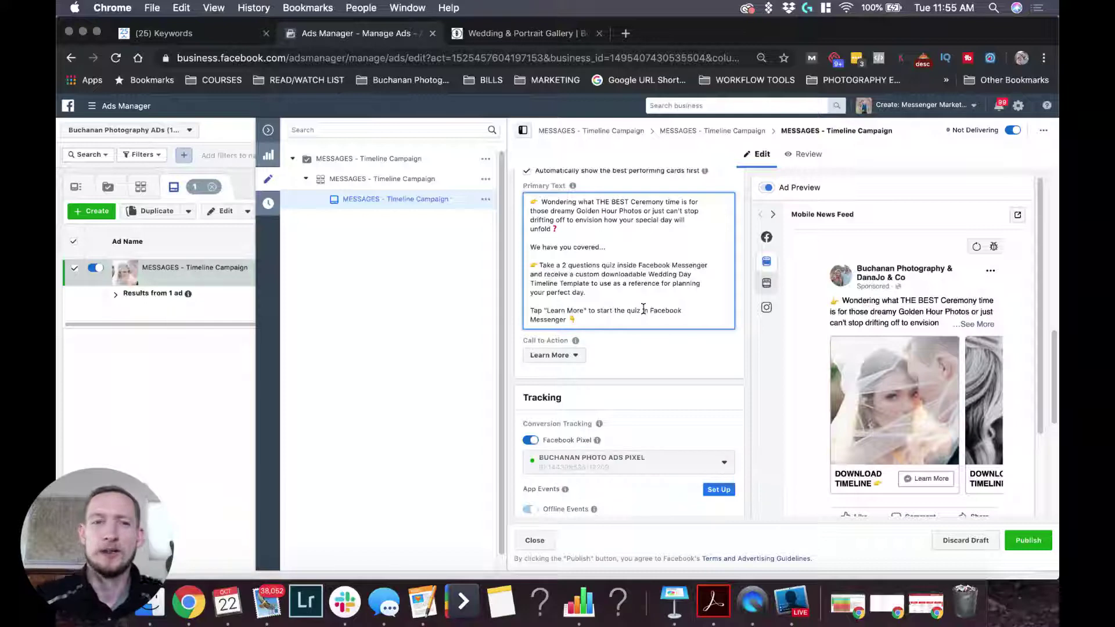
{"action": "scroll", "coordinate": [643, 308], "scroll_direction": "down", "scroll_amount": 1}
{"action": "scroll", "coordinate": [643, 308], "scroll_direction": "up", "scroll_amount": 1}
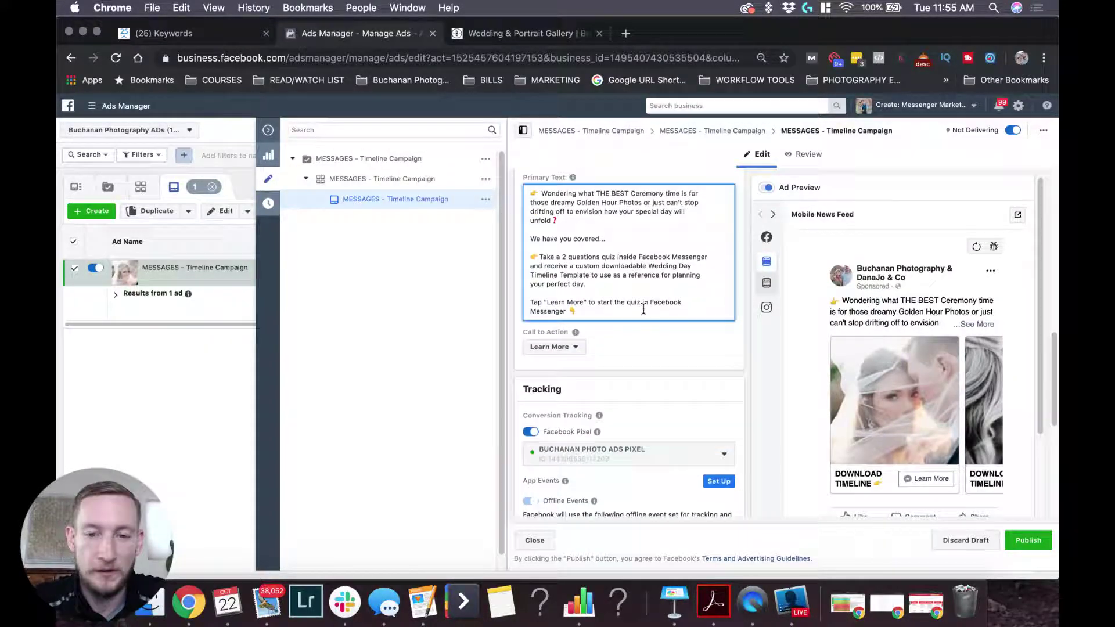
{"action": "scroll", "coordinate": [637, 368], "scroll_direction": "down", "scroll_amount": 2}
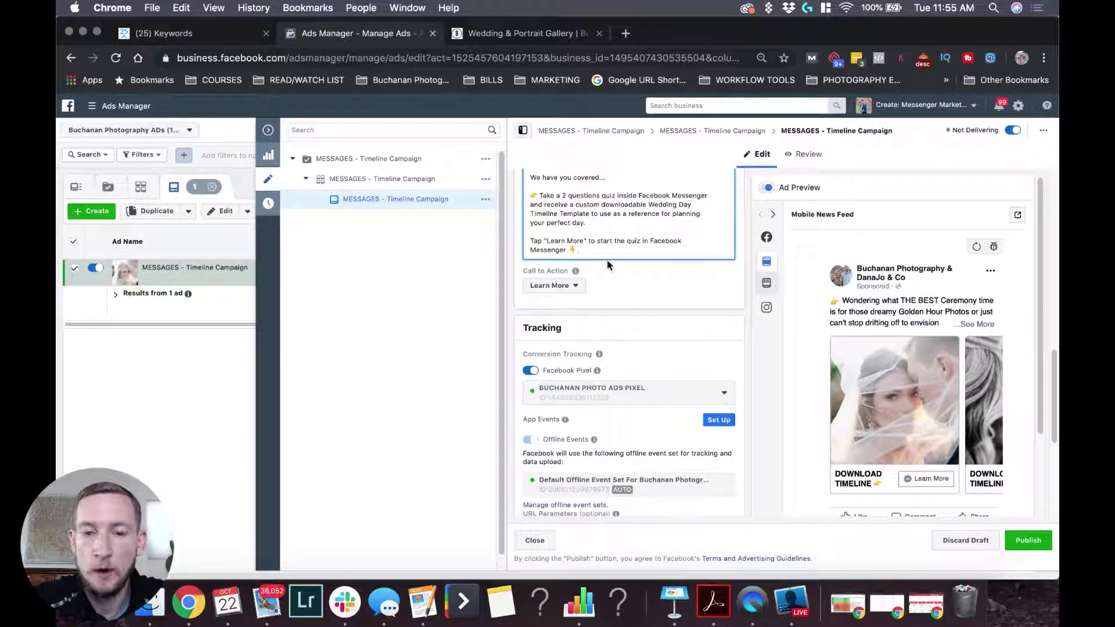
{"action": "scroll", "coordinate": [609, 265], "scroll_direction": "up", "scroll_amount": 2}
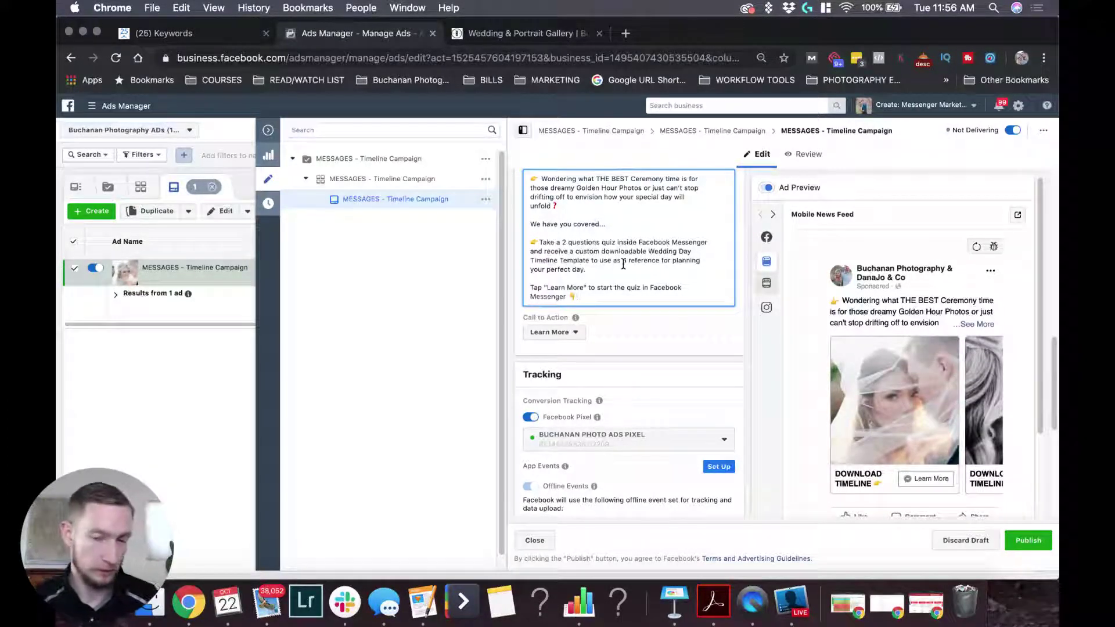
Step: Examine the ad's Messenger Setup section and its existing template options
{"action": "scroll", "coordinate": [635, 343], "scroll_direction": "down", "scroll_amount": 5}
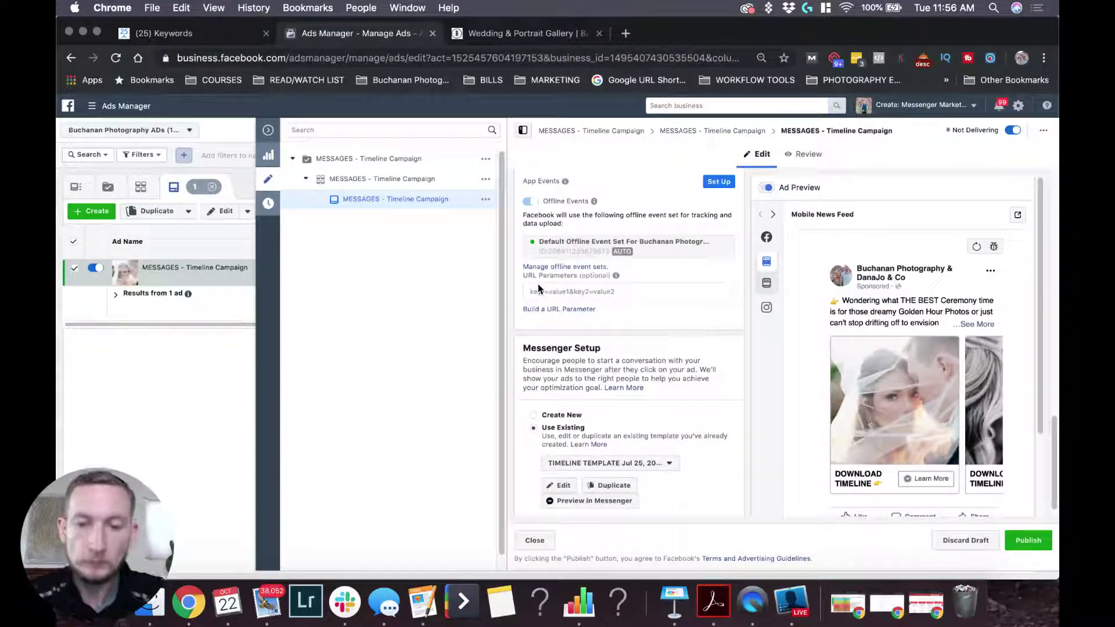
{"action": "scroll", "coordinate": [538, 288], "scroll_direction": "down", "scroll_amount": 1}
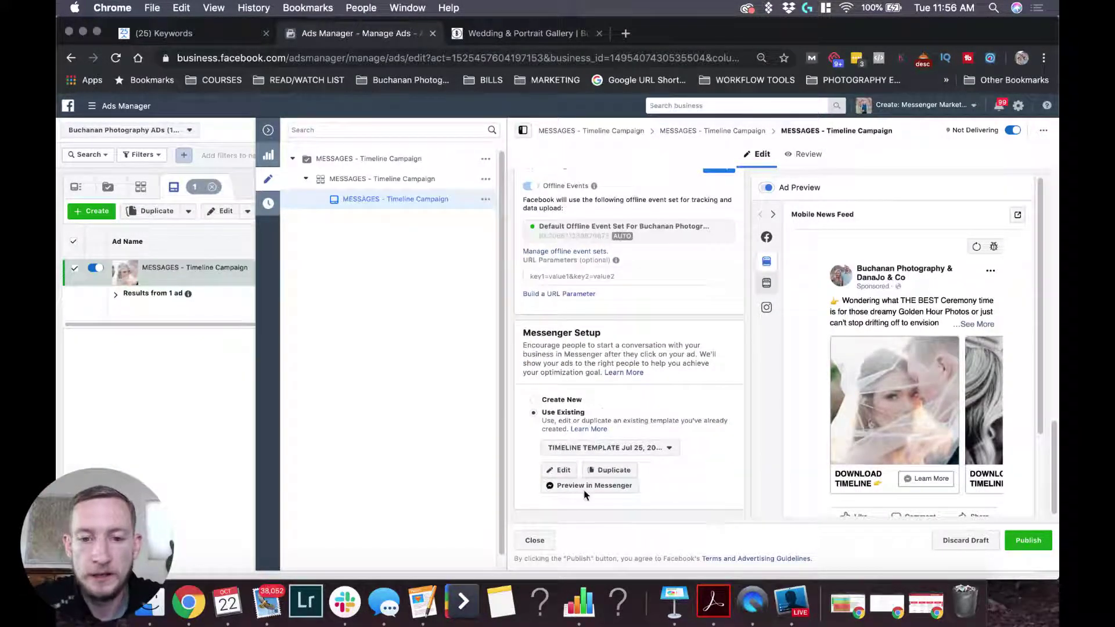
{"action": "left_click_drag", "start_coordinate": [521, 332], "coordinate": [690, 337]}
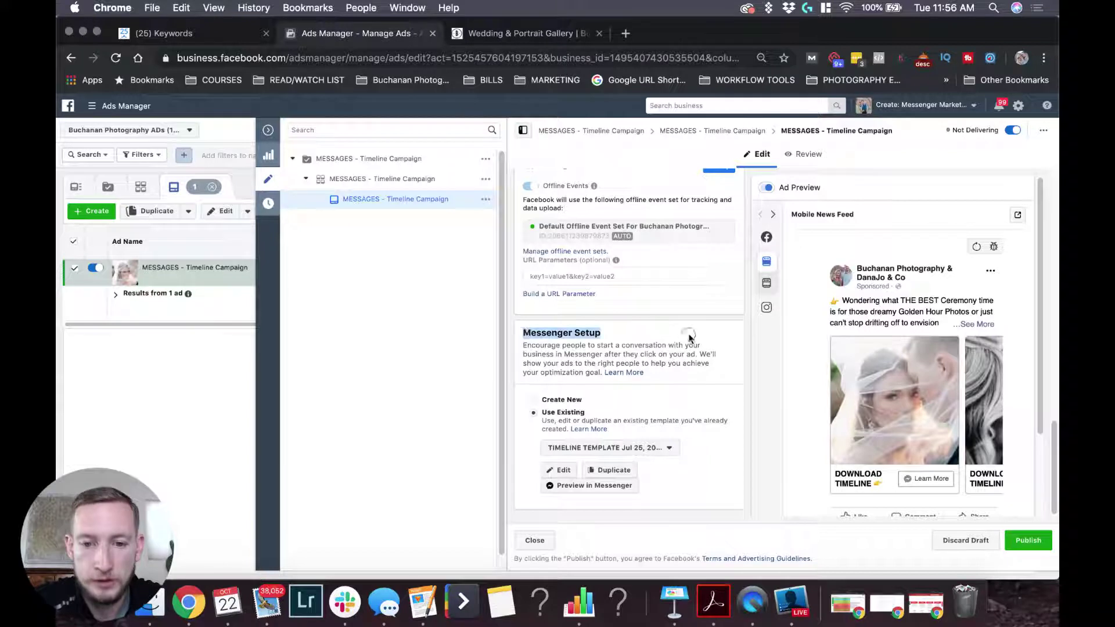
Step: Set Messenger Setup to create a new Start Conversations template and open its welcome message for editing
{"action": "left_click", "coordinate": [534, 400]}
{"action": "scroll", "coordinate": [601, 346], "scroll_direction": "down", "scroll_amount": 2}
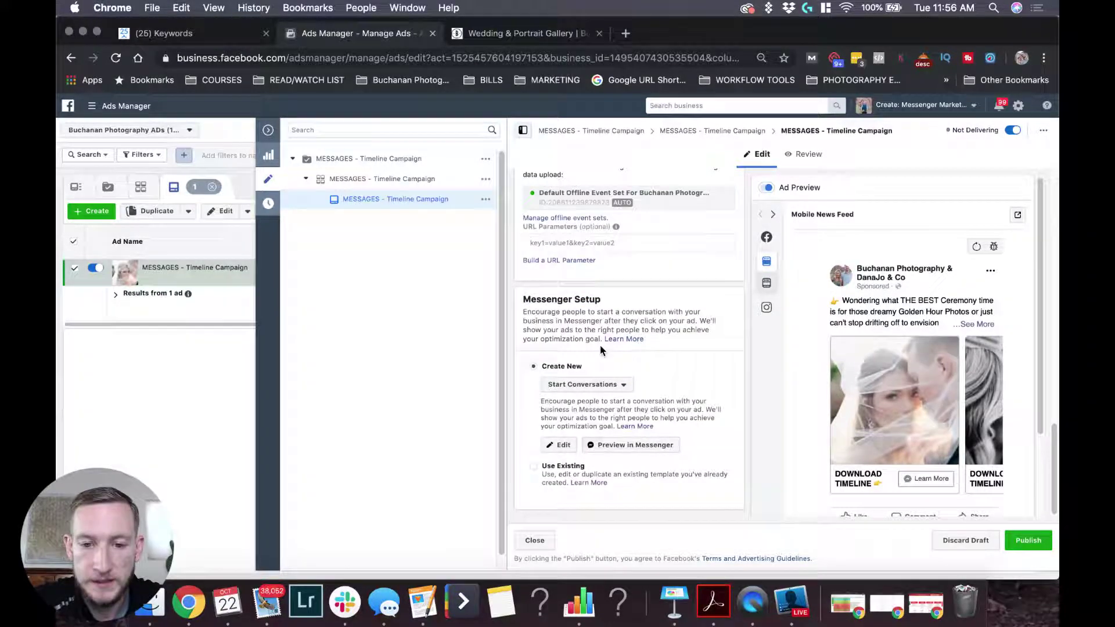
{"action": "left_click", "coordinate": [626, 385]}
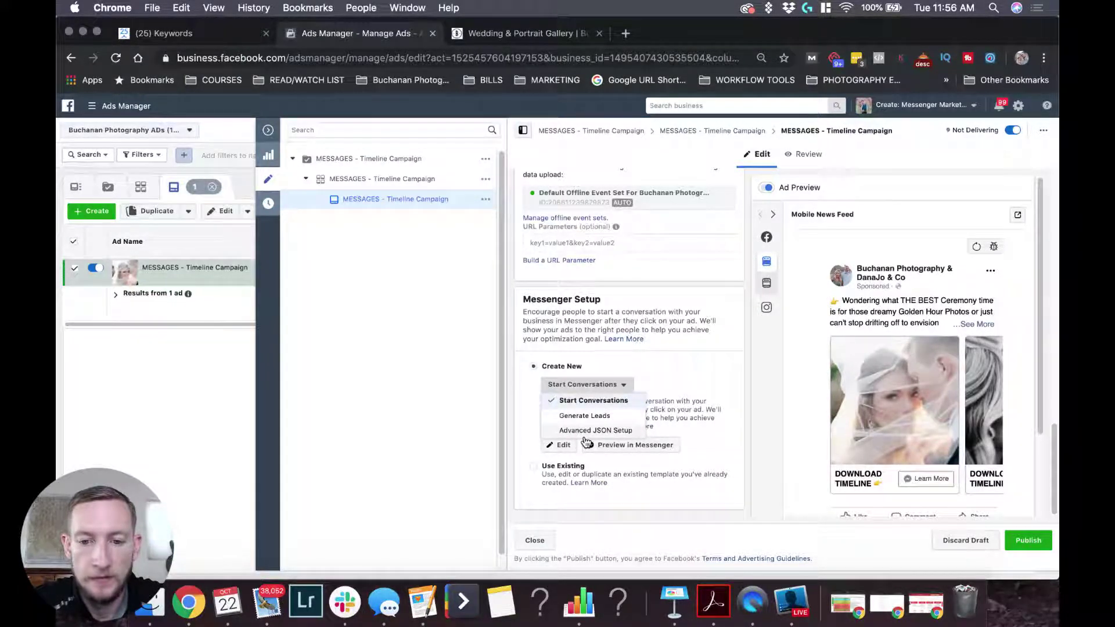
{"action": "left_click", "coordinate": [667, 379]}
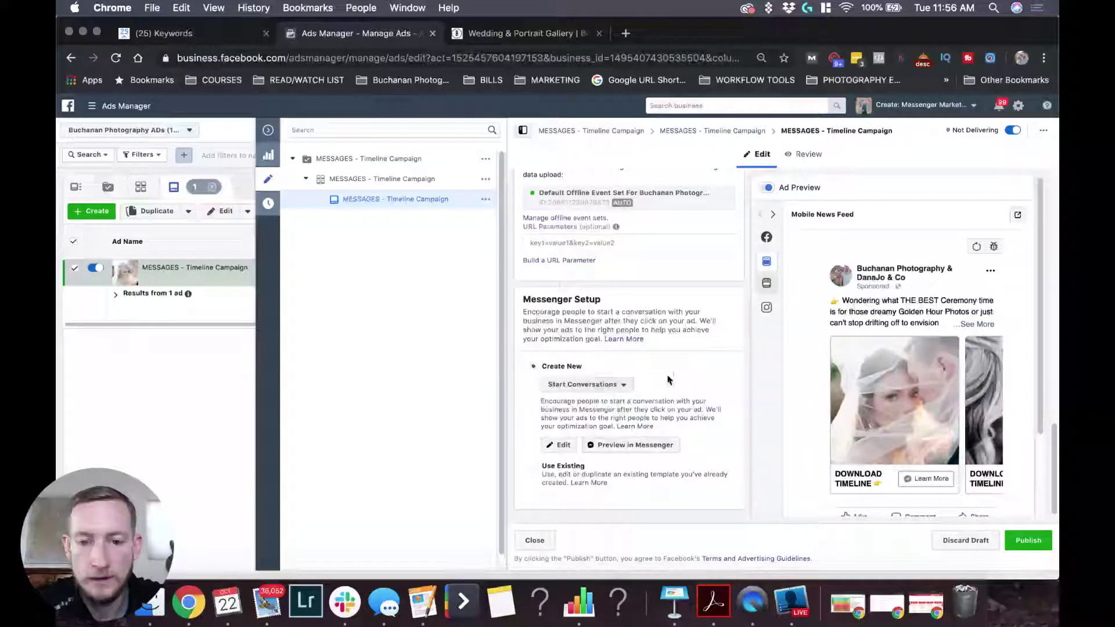
{"action": "left_click", "coordinate": [572, 385]}
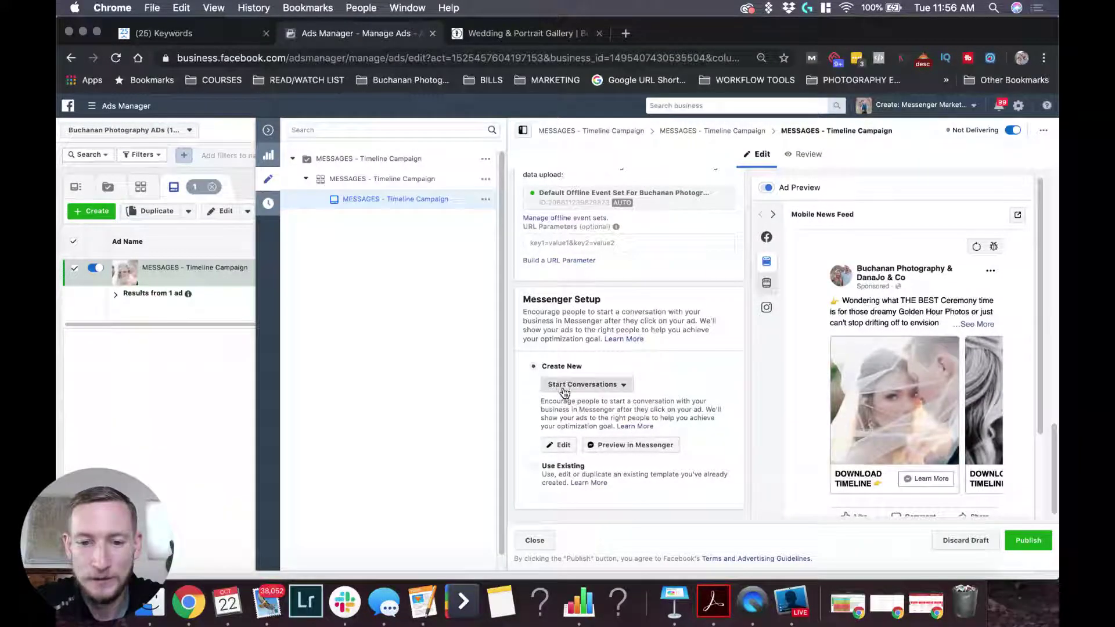
{"action": "left_click", "coordinate": [688, 376]}
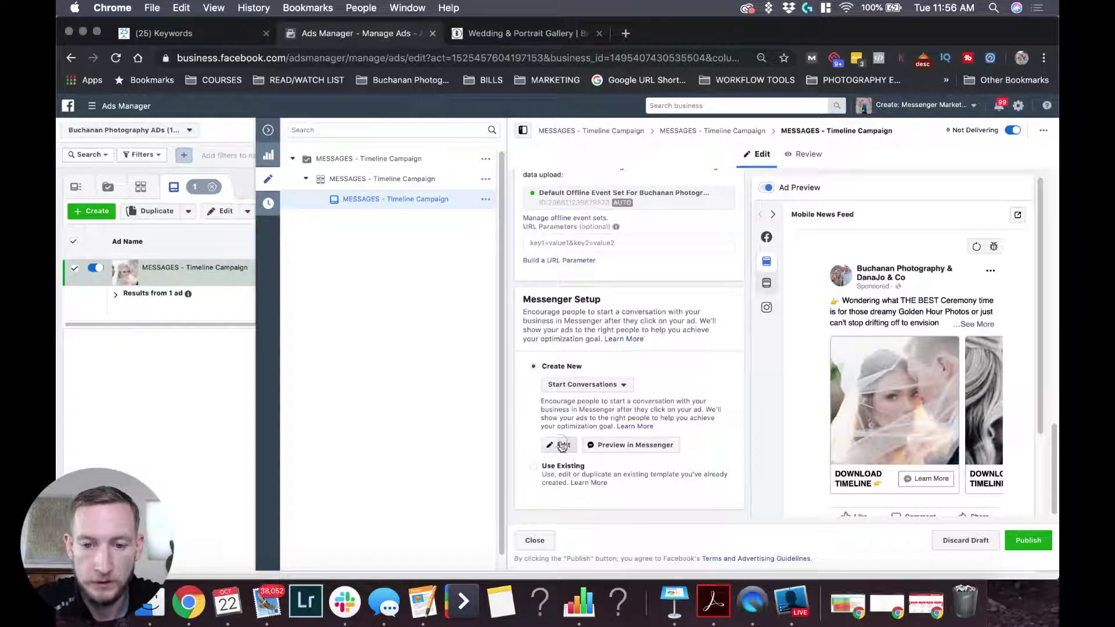
{"action": "left_click", "coordinate": [562, 446]}
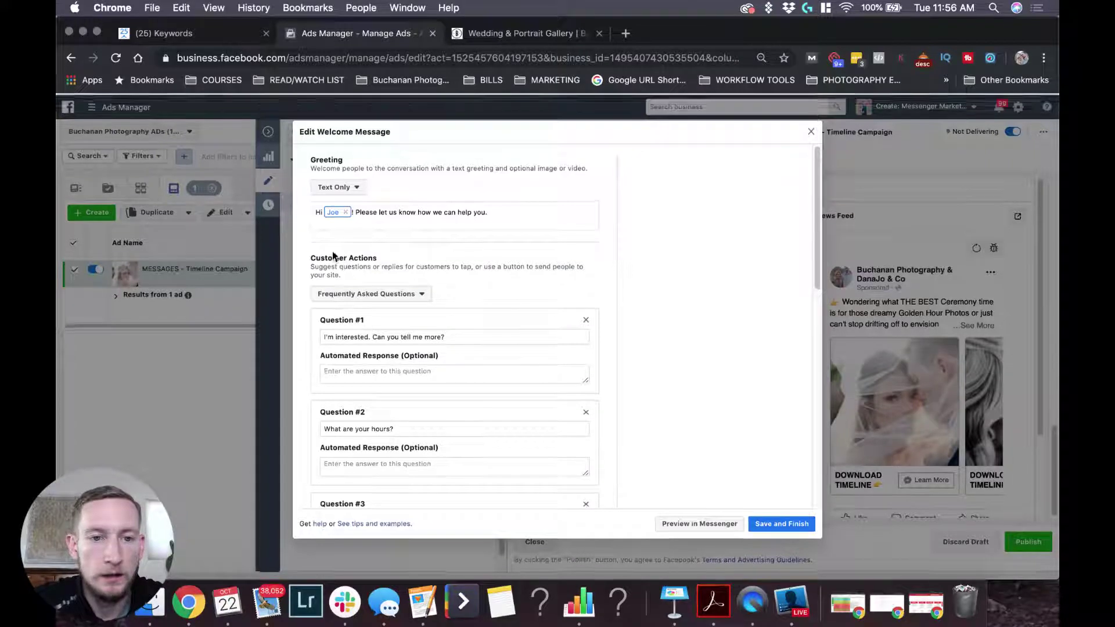
Step: Set the welcome message's customer actions to Quick Replies
{"action": "left_click", "coordinate": [388, 210]}
{"action": "triple_click", "coordinate": [388, 210]}
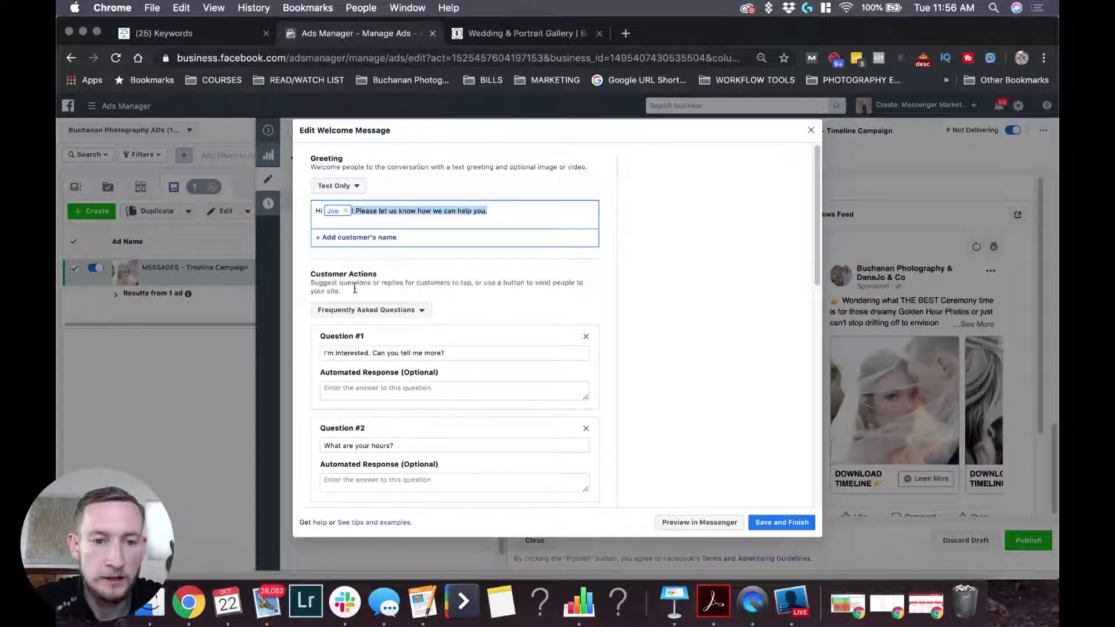
{"action": "left_click", "coordinate": [422, 312]}
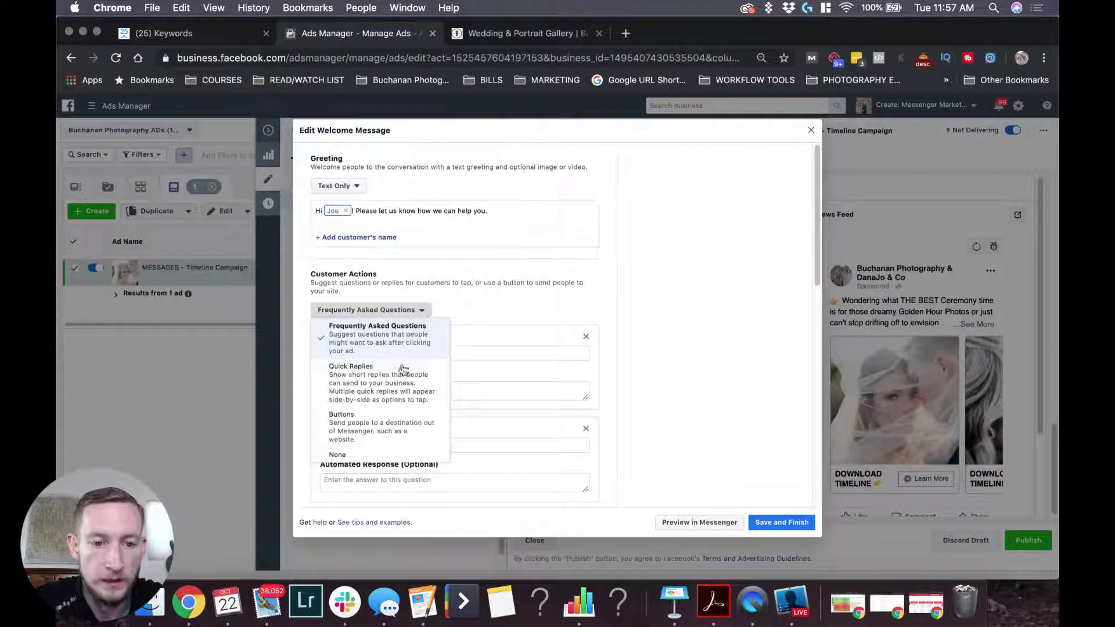
{"action": "left_click", "coordinate": [455, 266]}
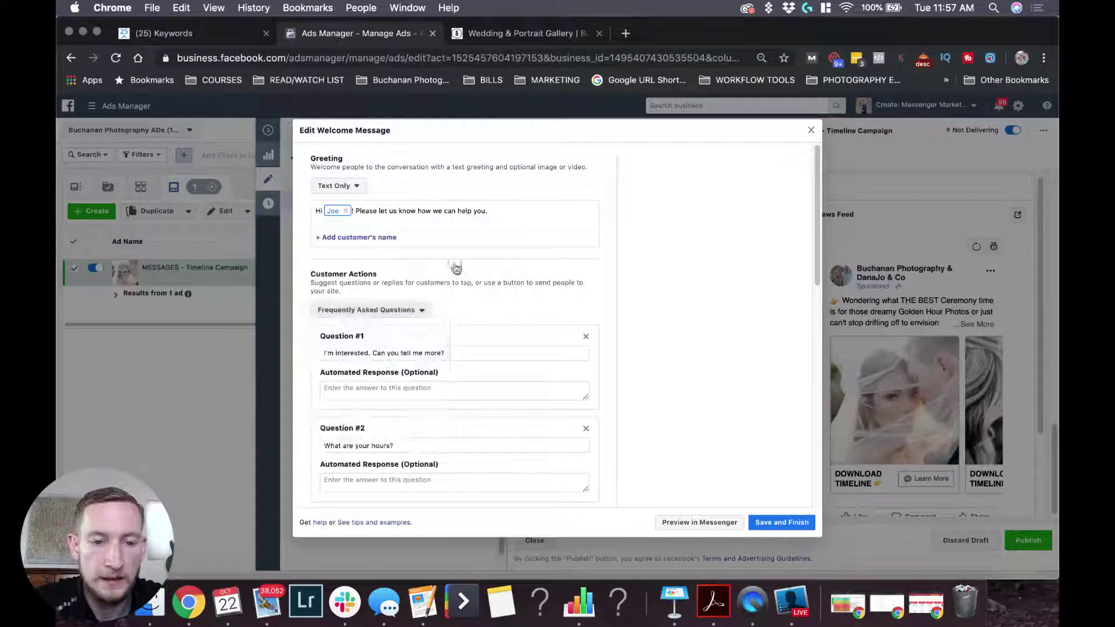
{"action": "left_click", "coordinate": [385, 314]}
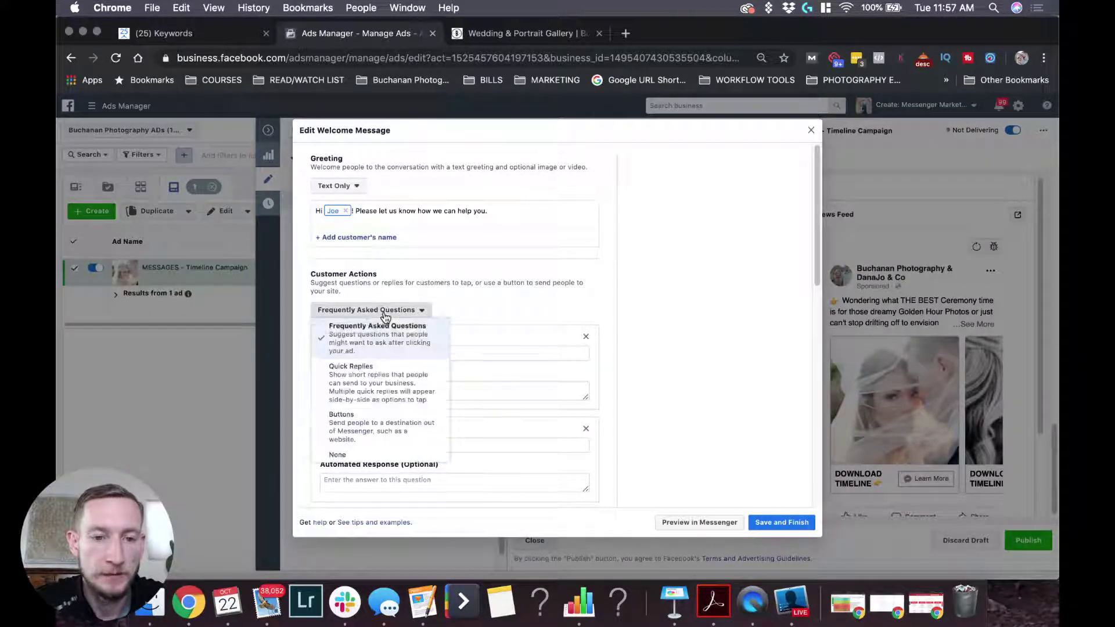
{"action": "left_click", "coordinate": [370, 381]}
Step: Replace the text of Quick Reply #1 with "start quiz" and check the Messenger preview
{"action": "triple_click", "coordinate": [413, 352]}
{"action": "scroll", "coordinate": [532, 272], "scroll_direction": "down", "scroll_amount": 1}
{"action": "scroll", "coordinate": [531, 273], "scroll_direction": "down", "scroll_amount": 5}
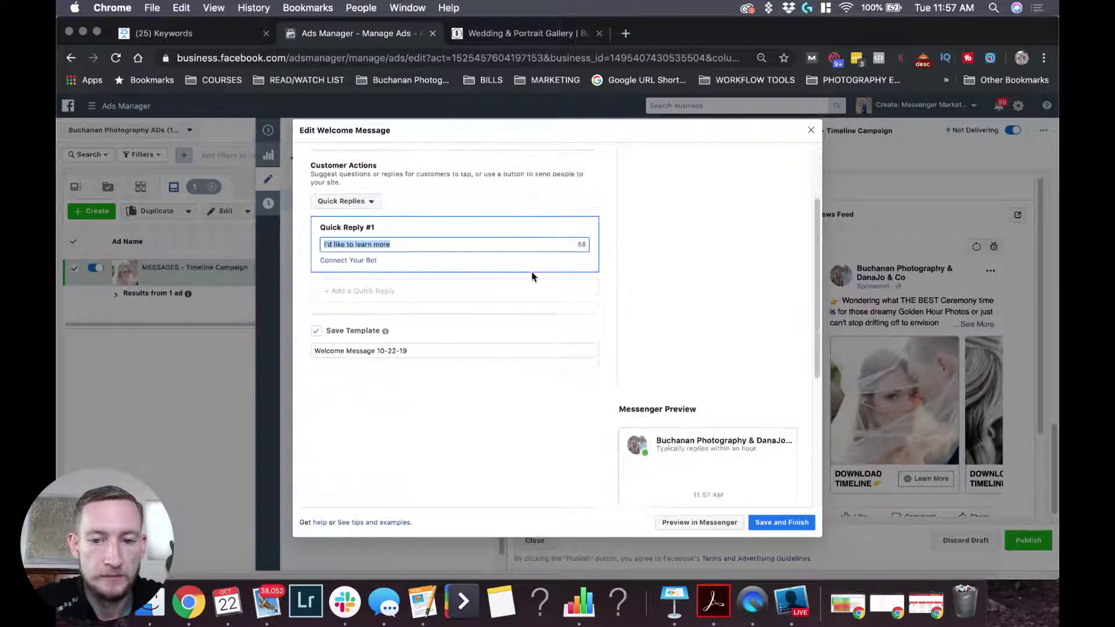
{"action": "scroll", "coordinate": [531, 273], "scroll_direction": "up", "scroll_amount": 6}
{"action": "scroll", "coordinate": [605, 347], "scroll_direction": "down", "scroll_amount": 5}
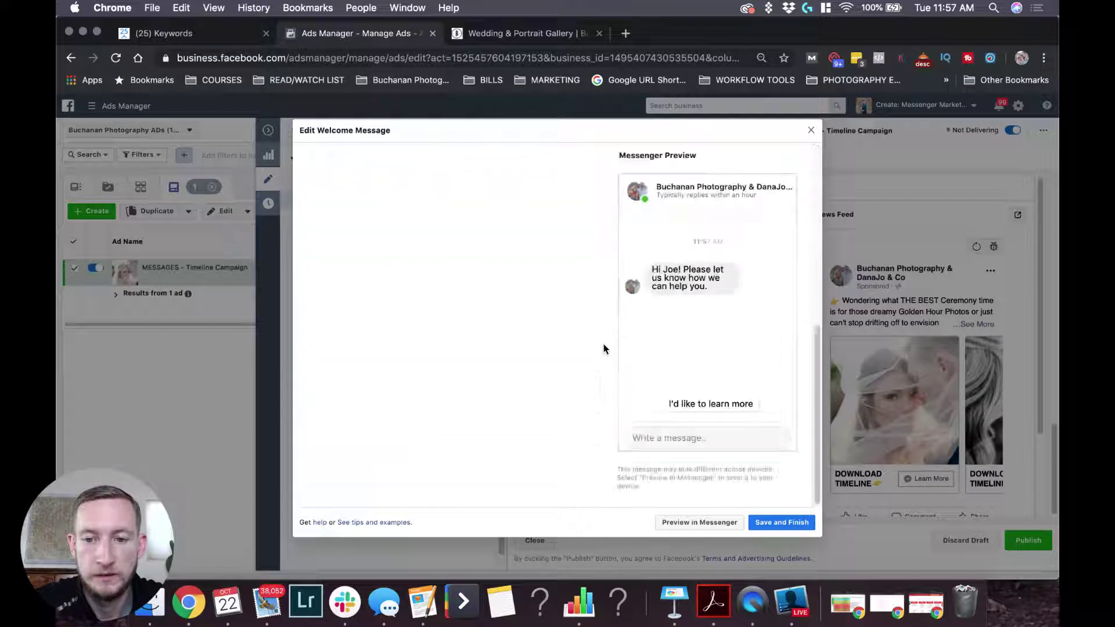
{"action": "scroll", "coordinate": [568, 288], "scroll_direction": "up", "scroll_amount": 3}
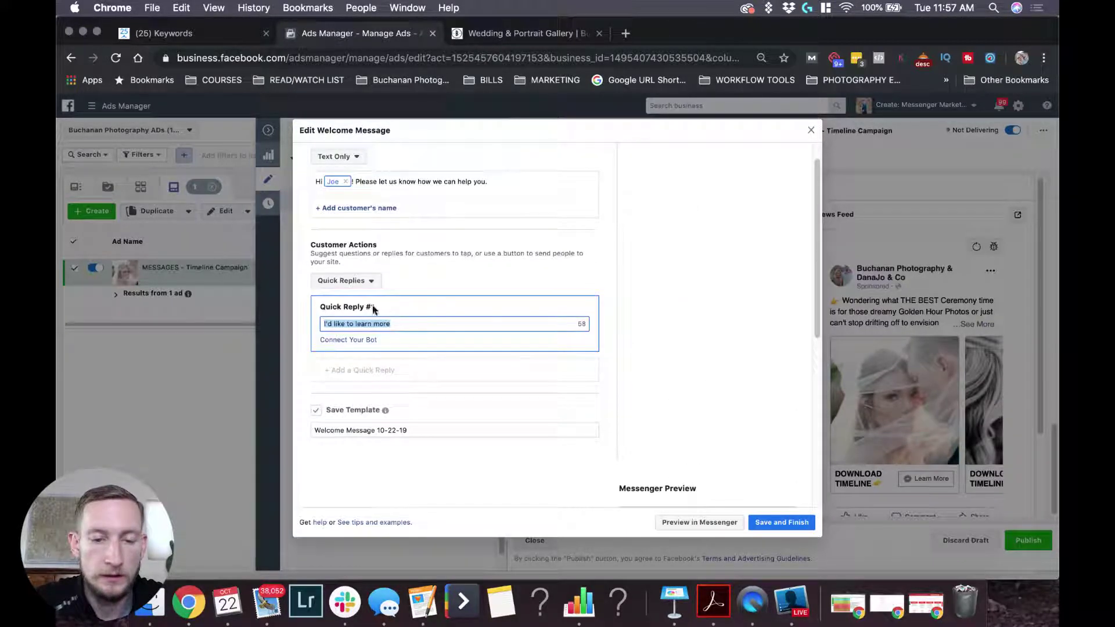
{"action": "triple_click", "coordinate": [402, 327]}
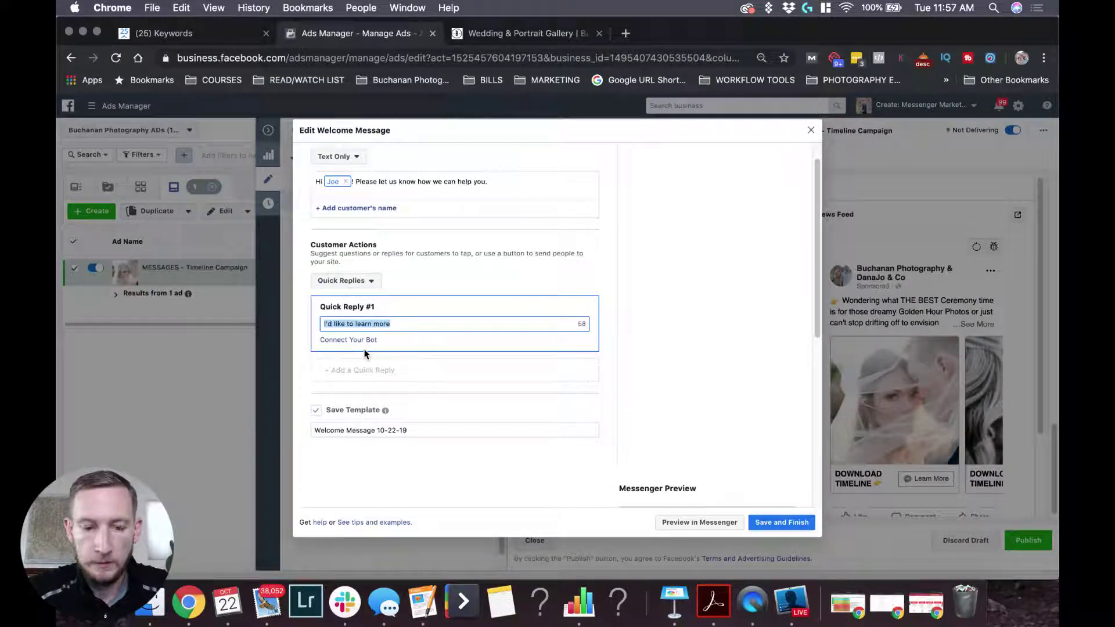
{"action": "type", "text": "start"}
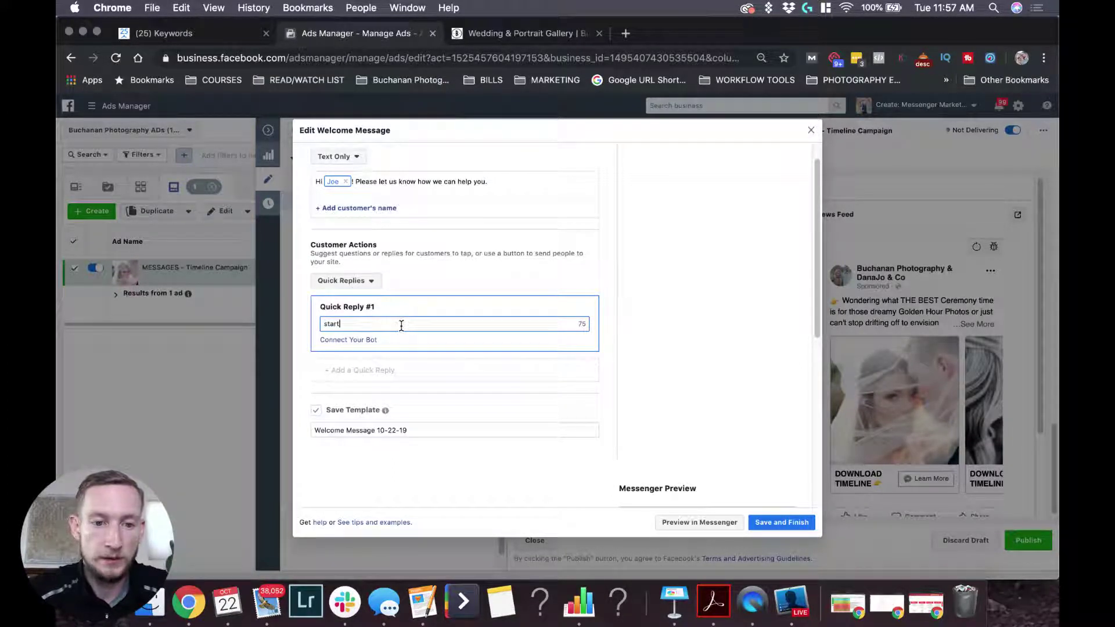
{"action": "type", "text": " quiz"}
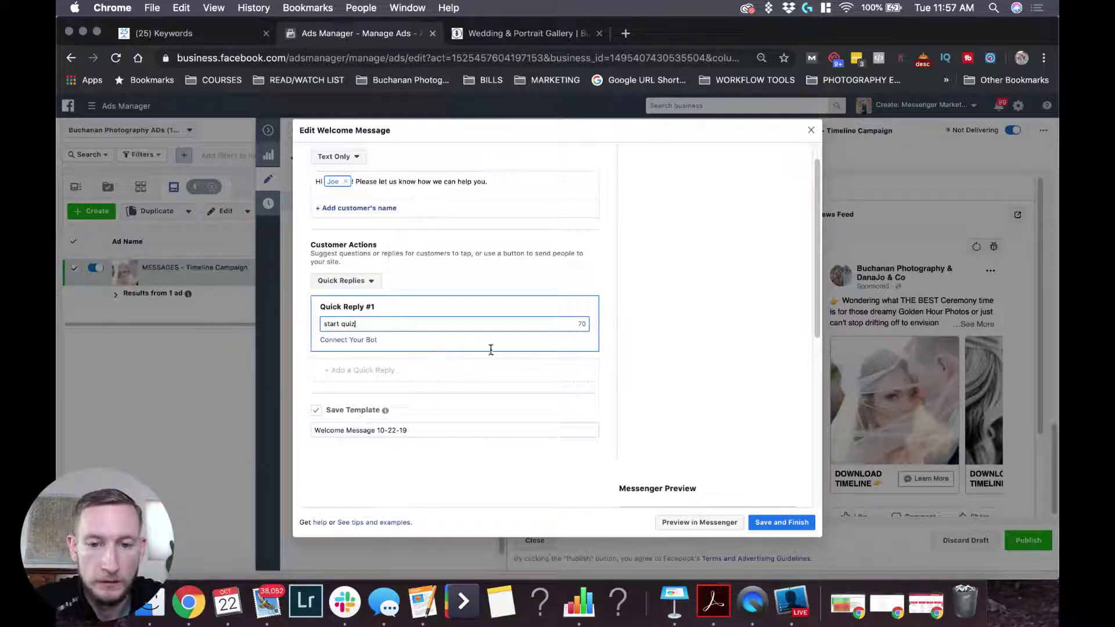
{"action": "left_click", "coordinate": [592, 290]}
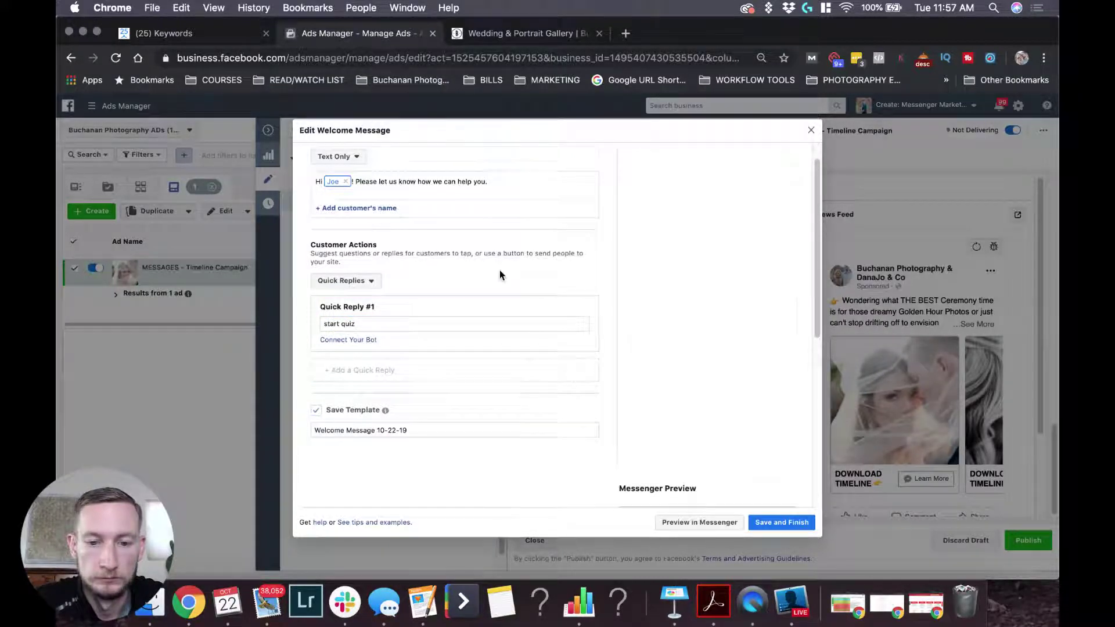
{"action": "scroll", "coordinate": [596, 278], "scroll_direction": "down", "scroll_amount": 5}
{"action": "scroll", "coordinate": [568, 369], "scroll_direction": "up", "scroll_amount": 5}
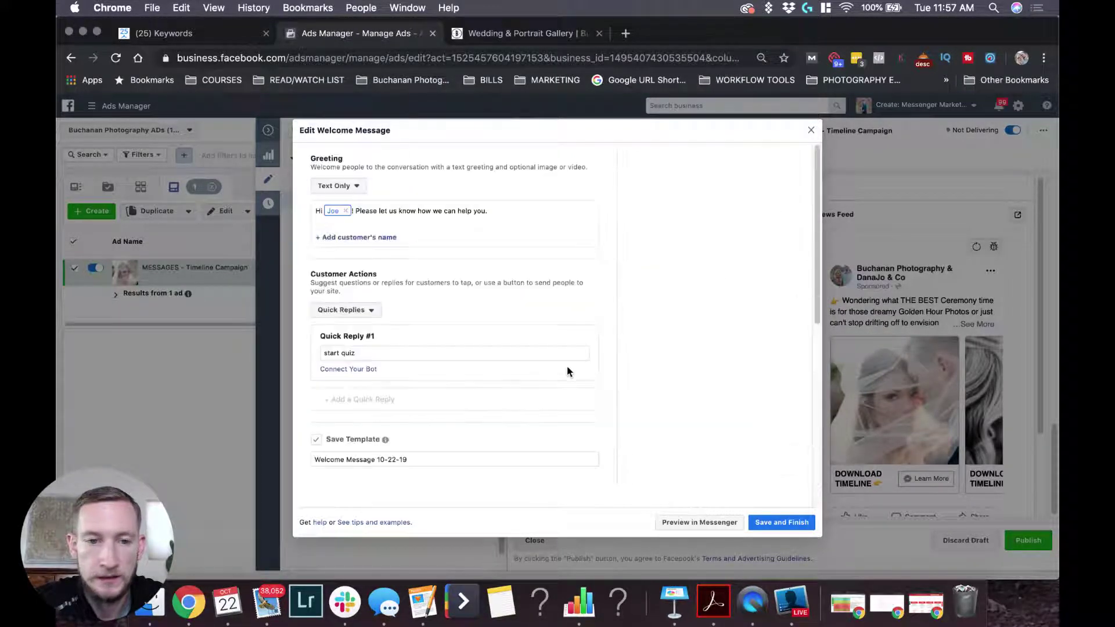
Step: Replace the greeting sentence after the customer's name with "Thank you for showing interest in the timeline quiz"
{"action": "triple_click", "coordinate": [372, 216]}
{"action": "left_click", "coordinate": [371, 216]}
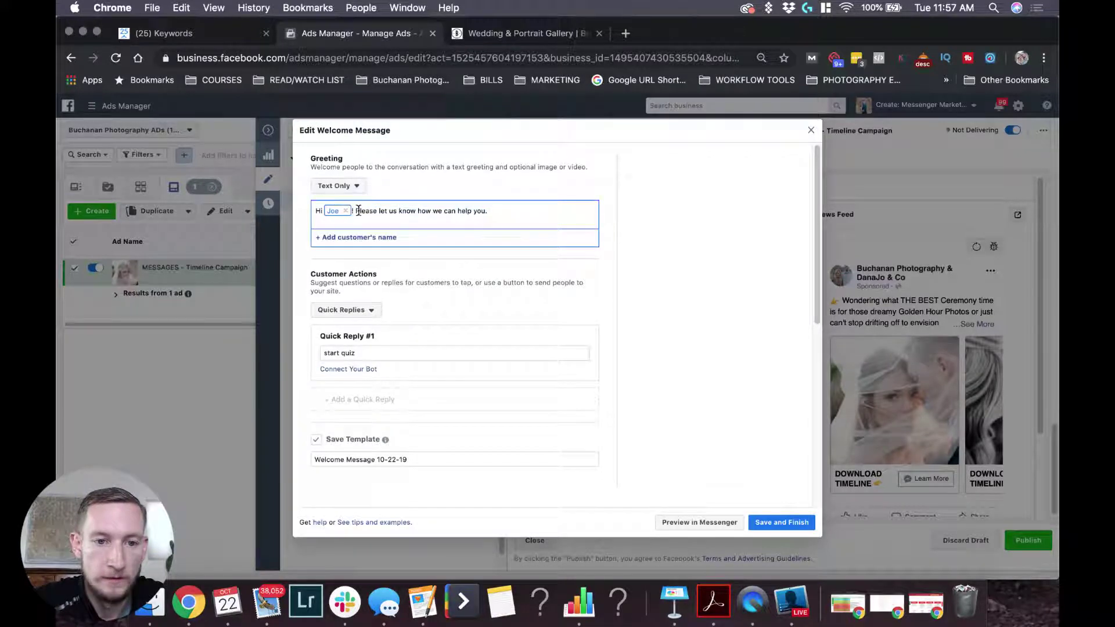
{"action": "left_click_drag", "start_coordinate": [514, 210], "coordinate": [356, 211]}
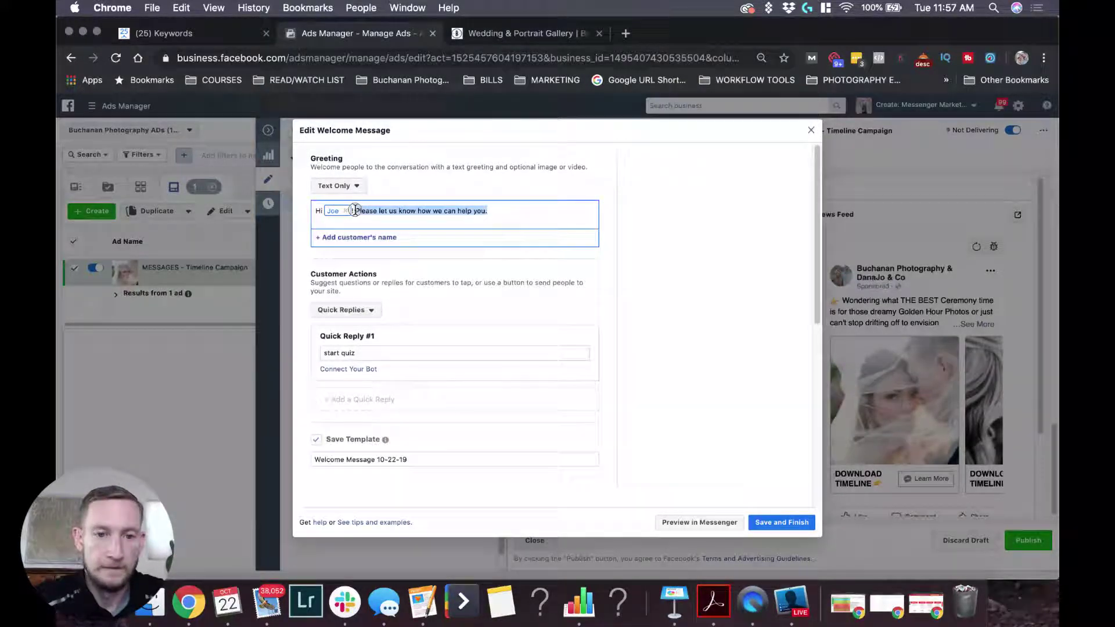
{"action": "type", "text": "Thank y"}
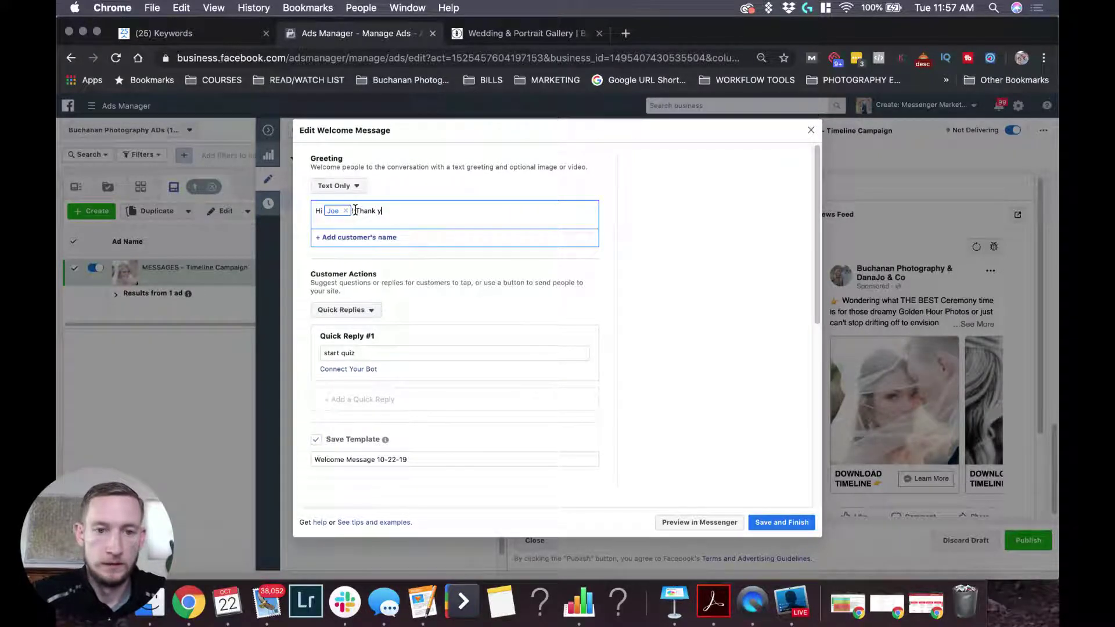
{"action": "type", "text": "ou"}
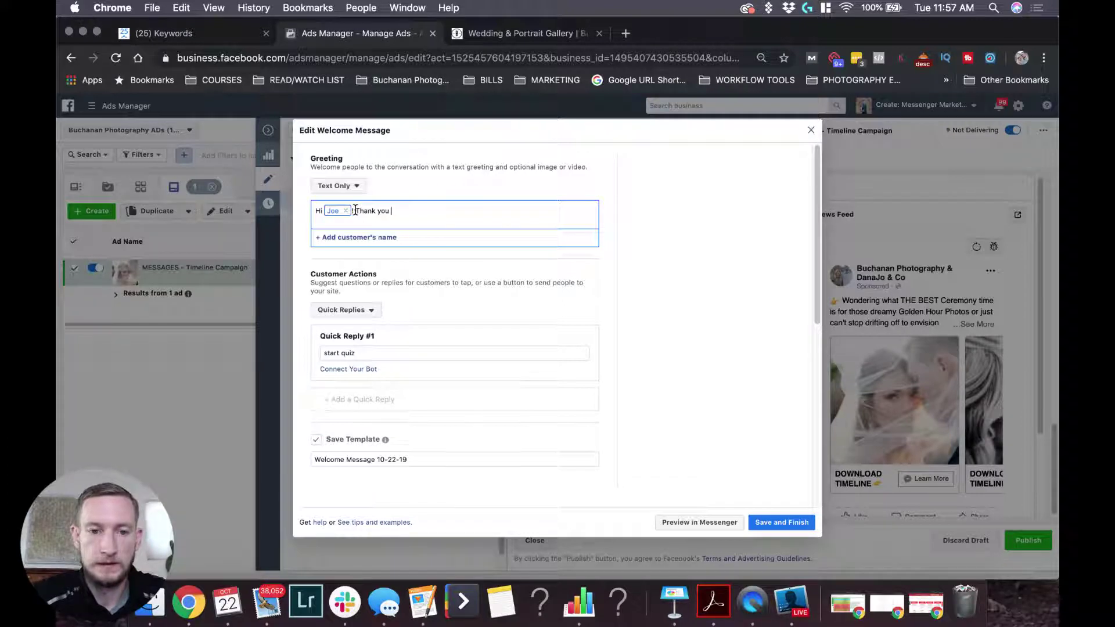
{"action": "type", "text": "oui f for showing interet"}
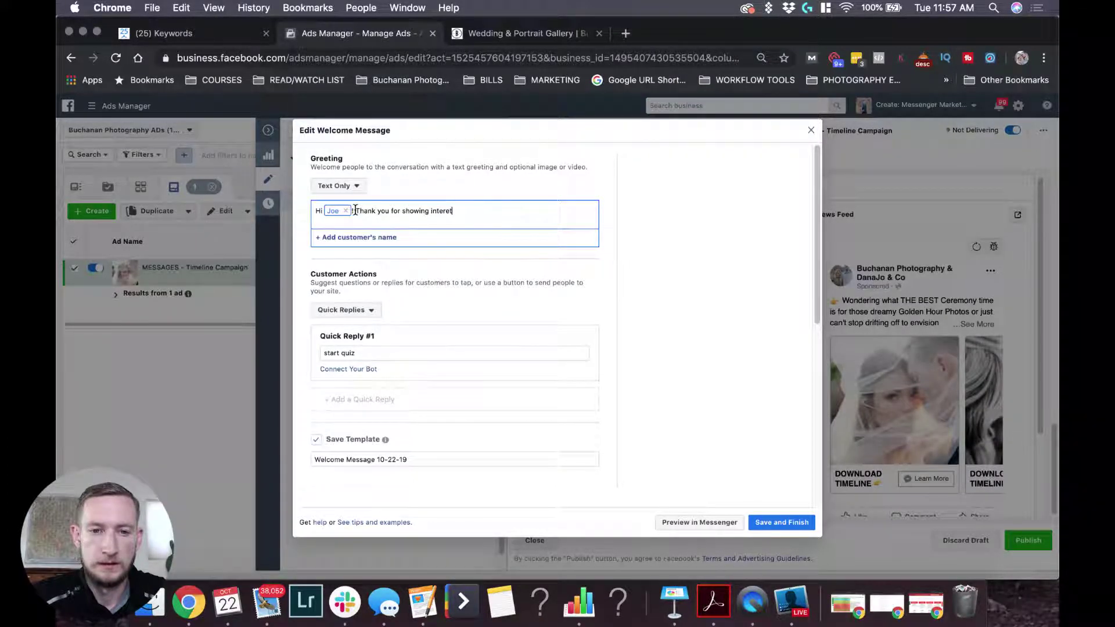
{"action": "key", "text": "BackSpace"}
{"action": "type", "text": "st "}
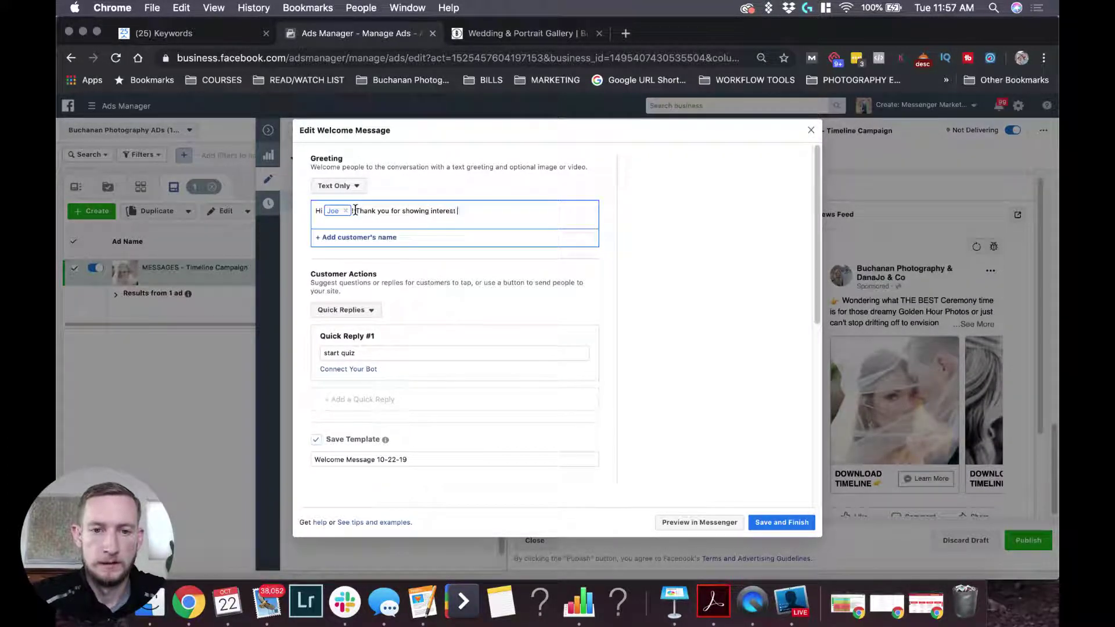
{"action": "type", "text": "in the timeline q"}
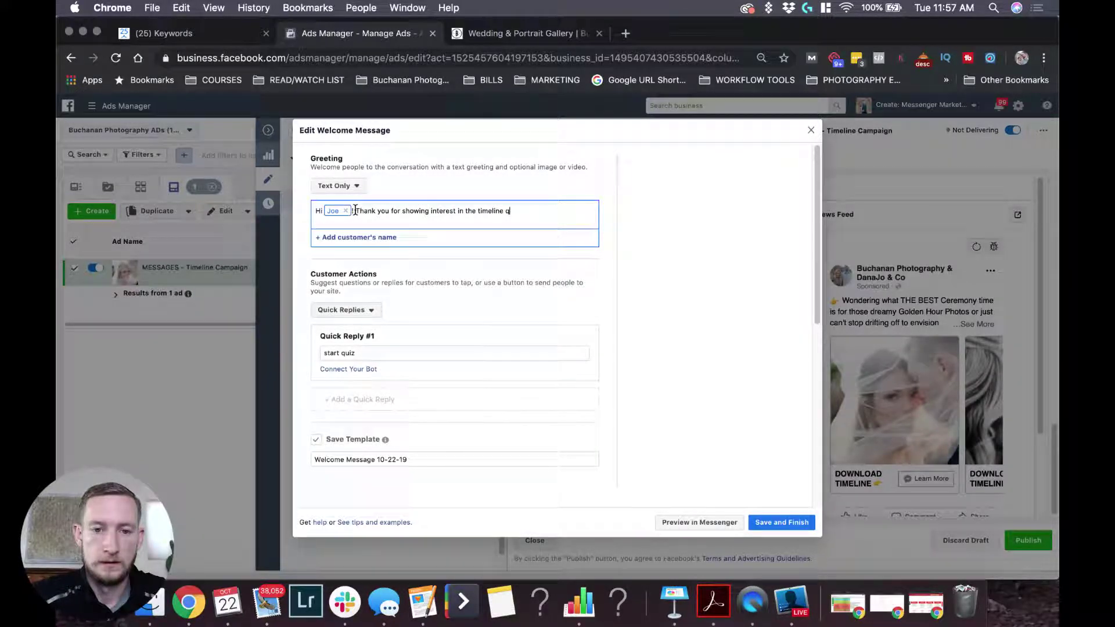
{"action": "key", "text": "BackSpace"}
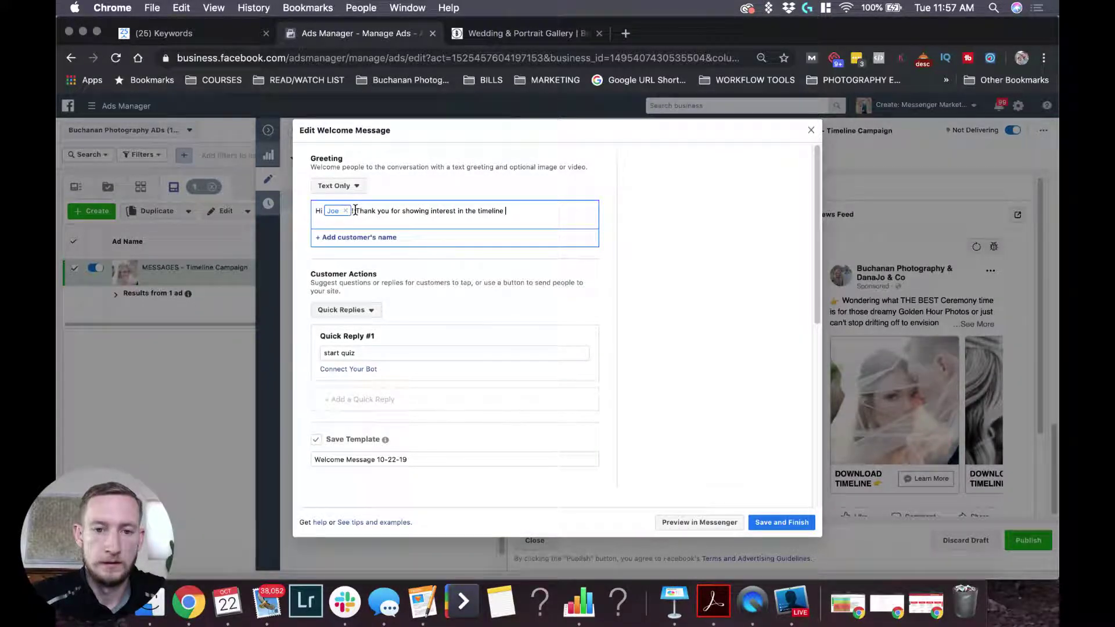
{"action": "type", "text": "quiz"}
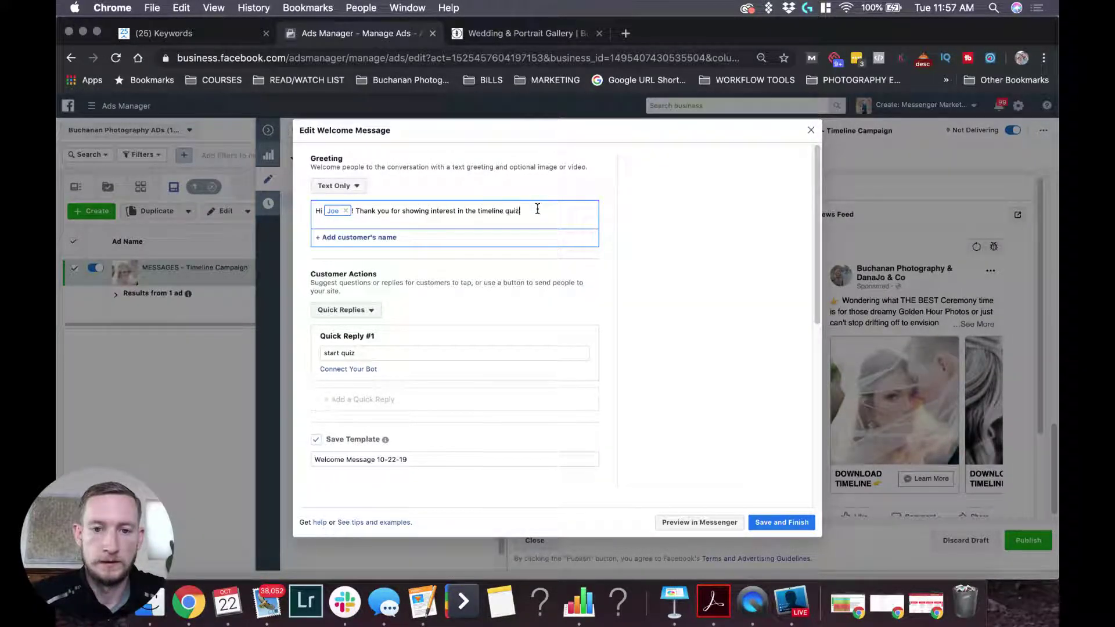
Step: End the first greeting sentence with a period and add the sentence 'Tap "start quiz" to begin.'
{"action": "type", "text": ". Tap"}
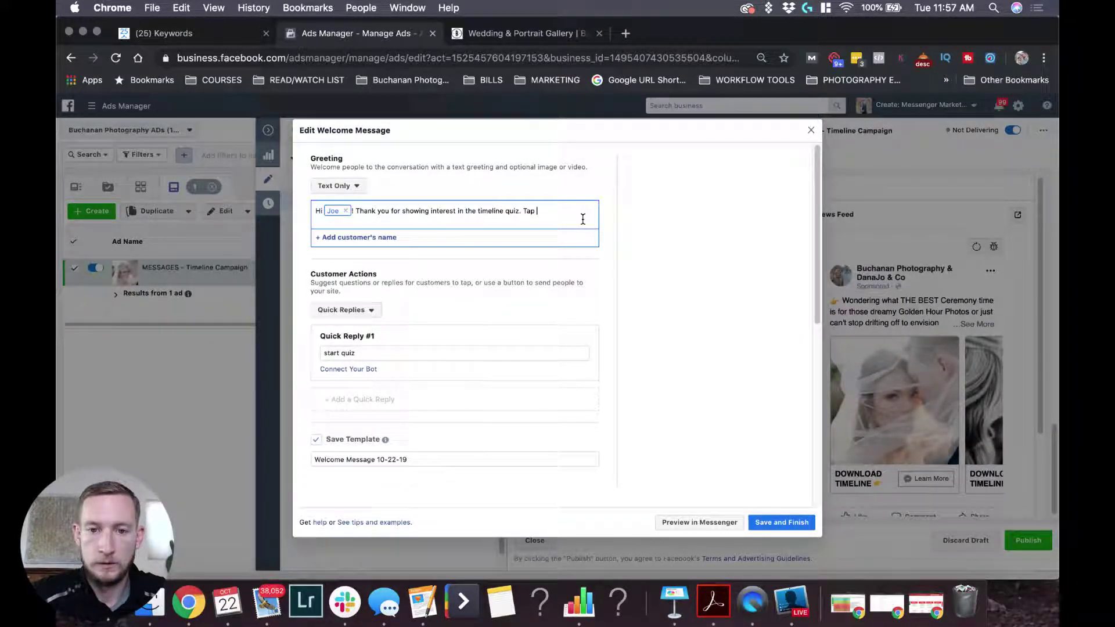
{"action": "type", "text": " \"start quiz\""}
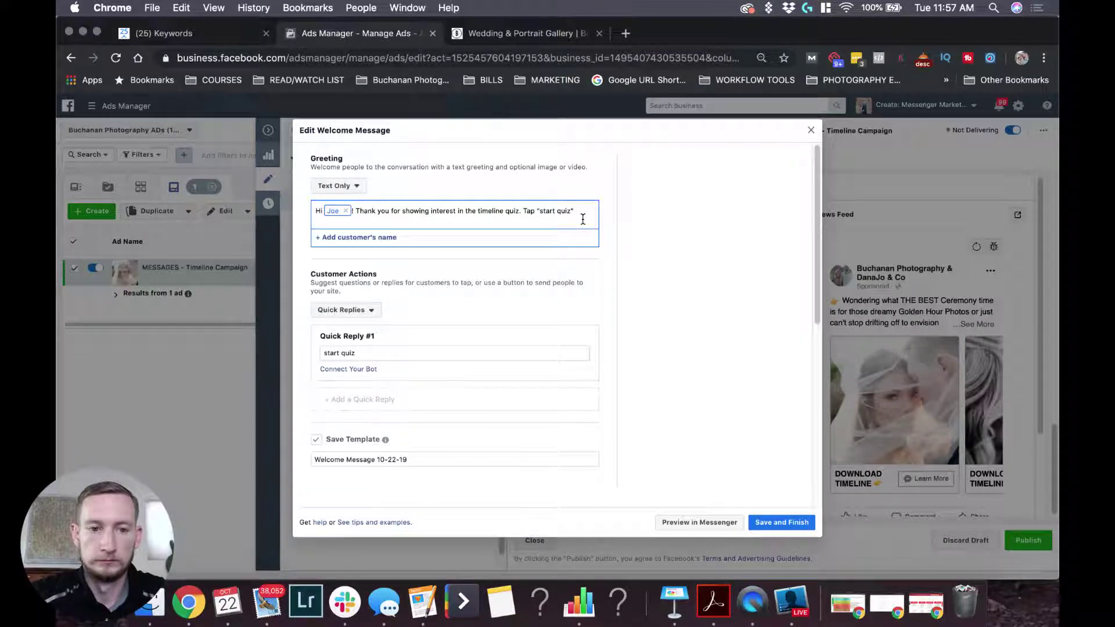
{"action": "type", "text": " to beign."}
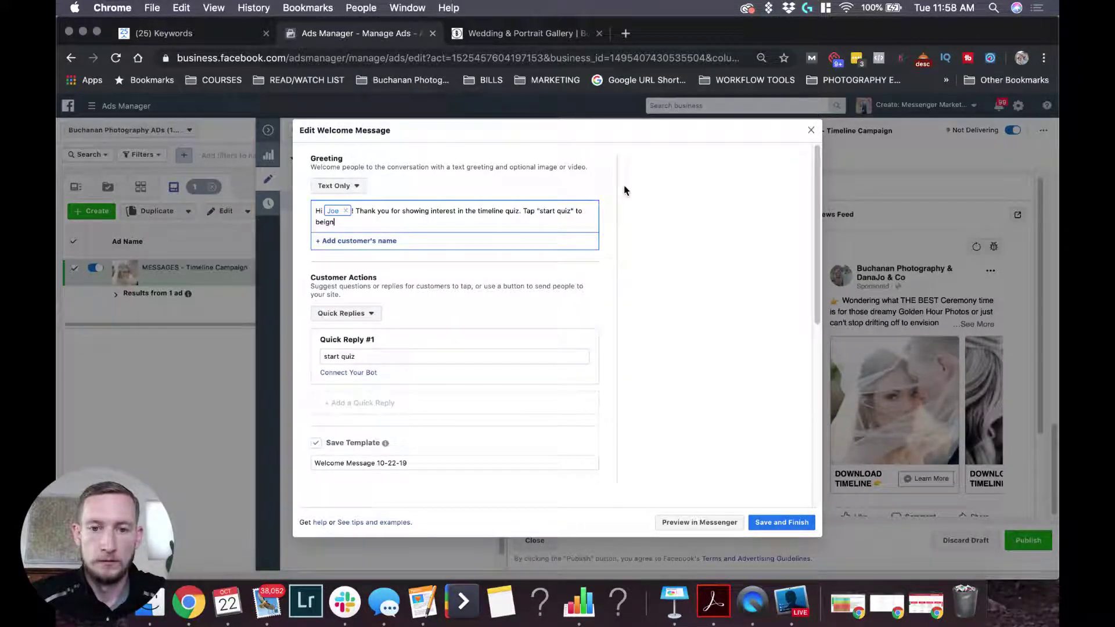
{"action": "key", "text": "BackSpace"}
{"action": "key", "text": "BackSpace"}
{"action": "key", "text": "BackSpace"}
{"action": "type", "text": "gin"}
{"action": "key", "text": "End"}
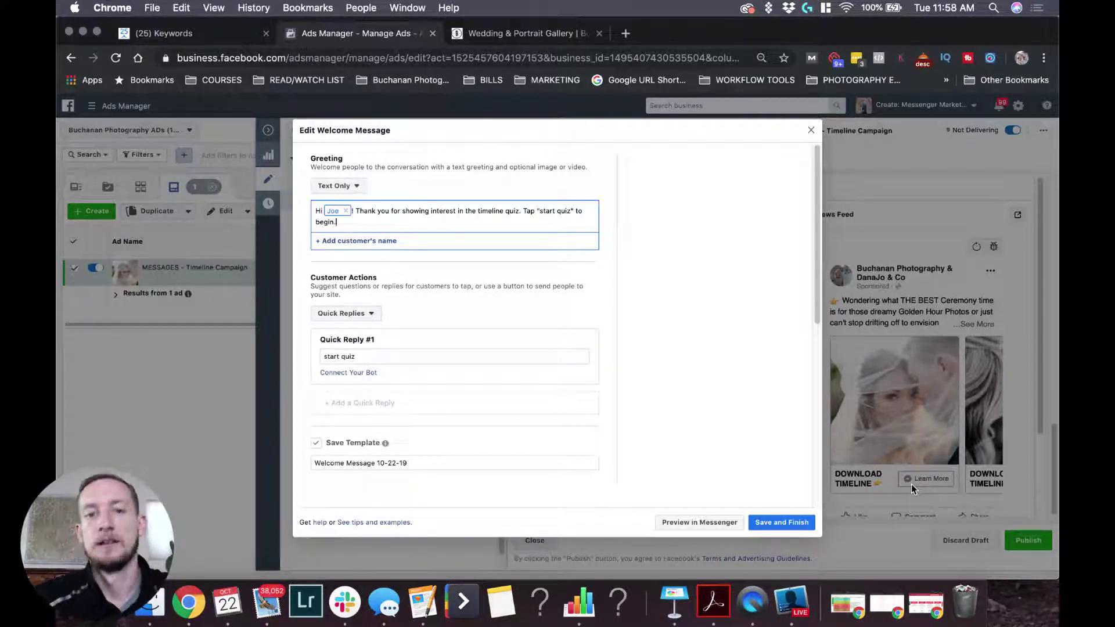
Step: Review the finished greeting and quick reply in the Messenger preview, along with the available customer action types
{"action": "scroll", "coordinate": [744, 393], "scroll_direction": "down", "scroll_amount": 6}
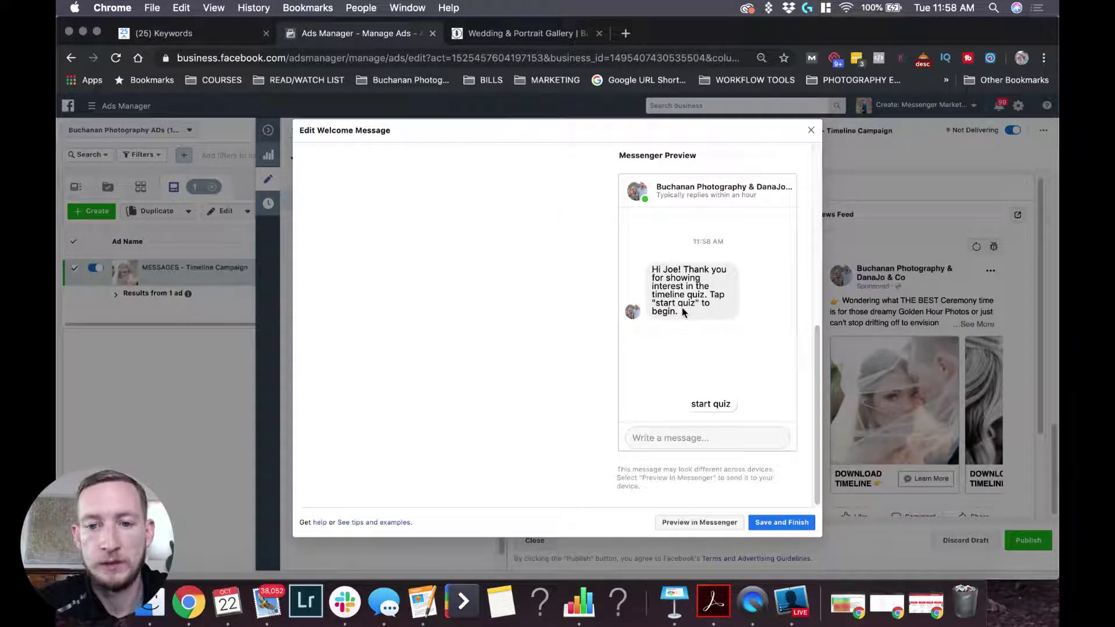
{"action": "scroll", "coordinate": [684, 318], "scroll_direction": "up", "scroll_amount": 1}
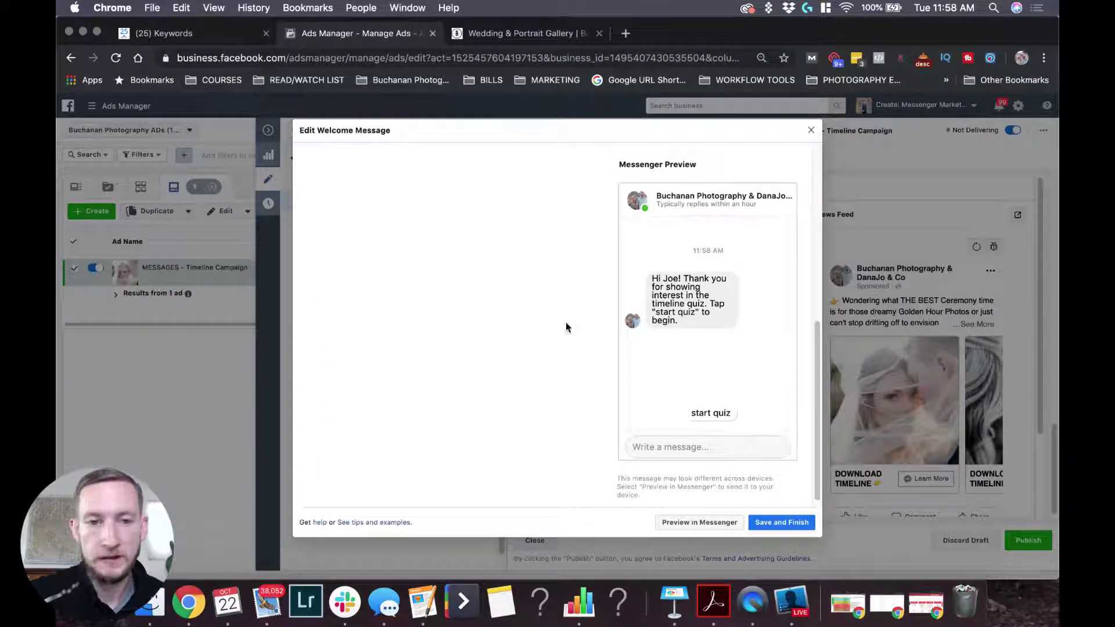
{"action": "scroll", "coordinate": [566, 327], "scroll_direction": "up", "scroll_amount": 5}
{"action": "left_click", "coordinate": [348, 293]}
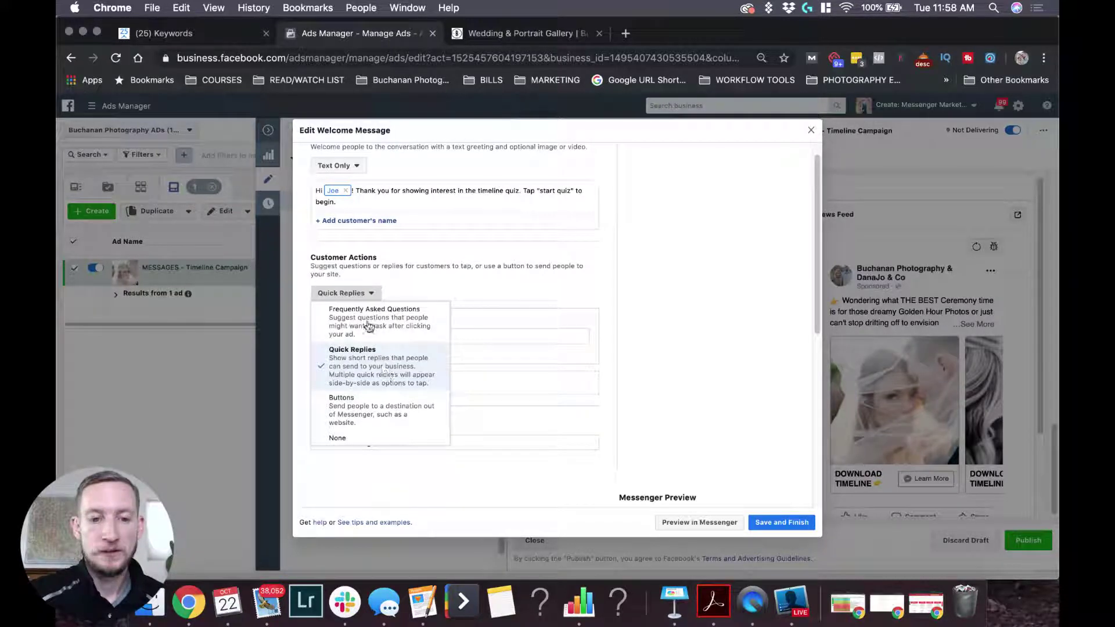
{"action": "left_click", "coordinate": [503, 250]}
{"action": "scroll", "coordinate": [475, 271], "scroll_direction": "down", "scroll_amount": 10}
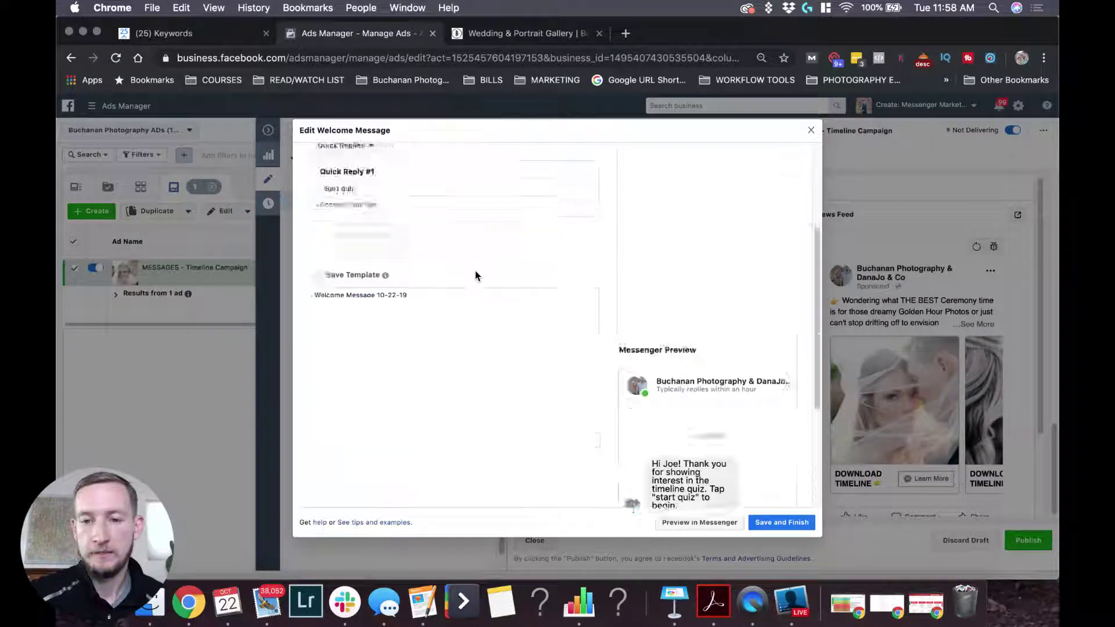
Step: Review the Quick Reply #1 text and the greeting text, and compare them with the Messenger preview
{"action": "scroll", "coordinate": [533, 303], "scroll_direction": "up", "scroll_amount": 5}
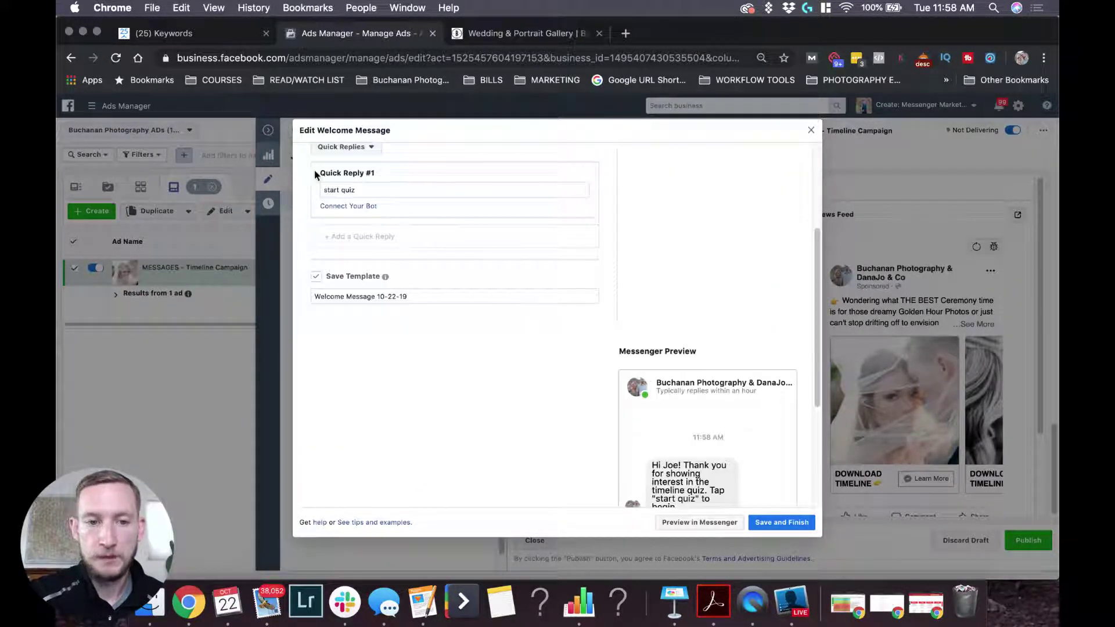
{"action": "triple_click", "coordinate": [373, 189]}
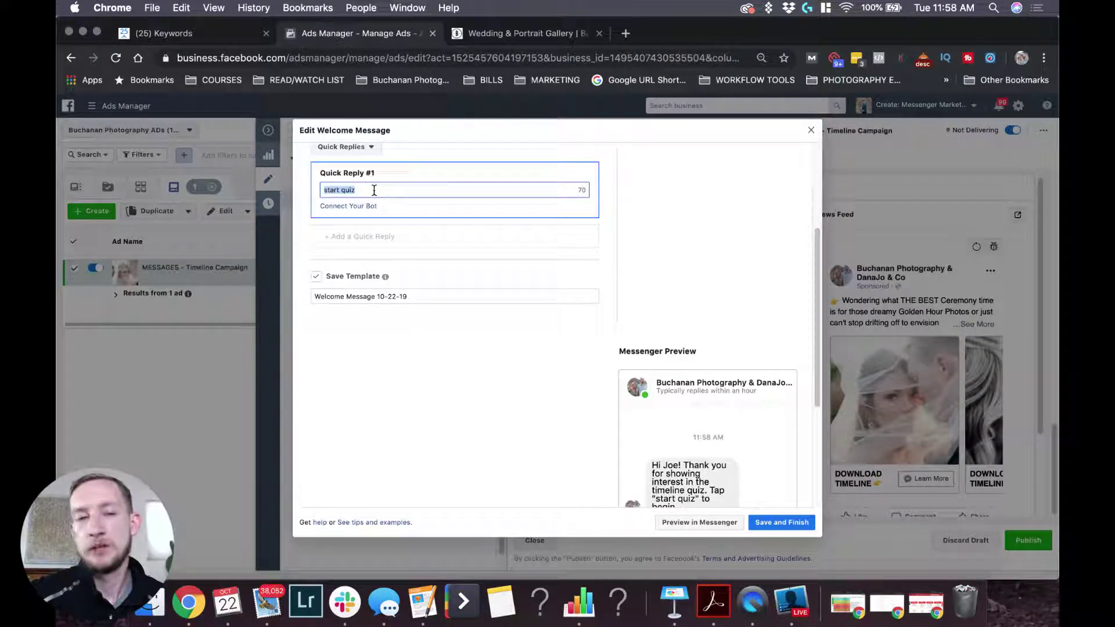
{"action": "scroll", "coordinate": [384, 224], "scroll_direction": "up", "scroll_amount": 3}
{"action": "left_click", "coordinate": [402, 218]}
{"action": "triple_click", "coordinate": [401, 219]}
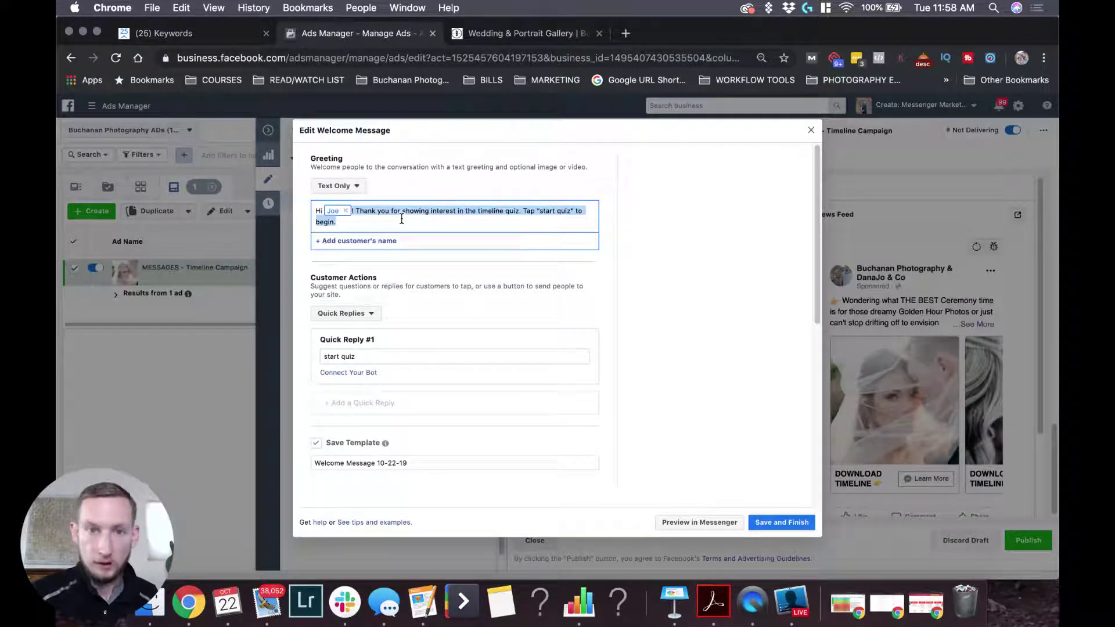
{"action": "left_click", "coordinate": [437, 209]}
{"action": "scroll", "coordinate": [441, 210], "scroll_direction": "down", "scroll_amount": 10}
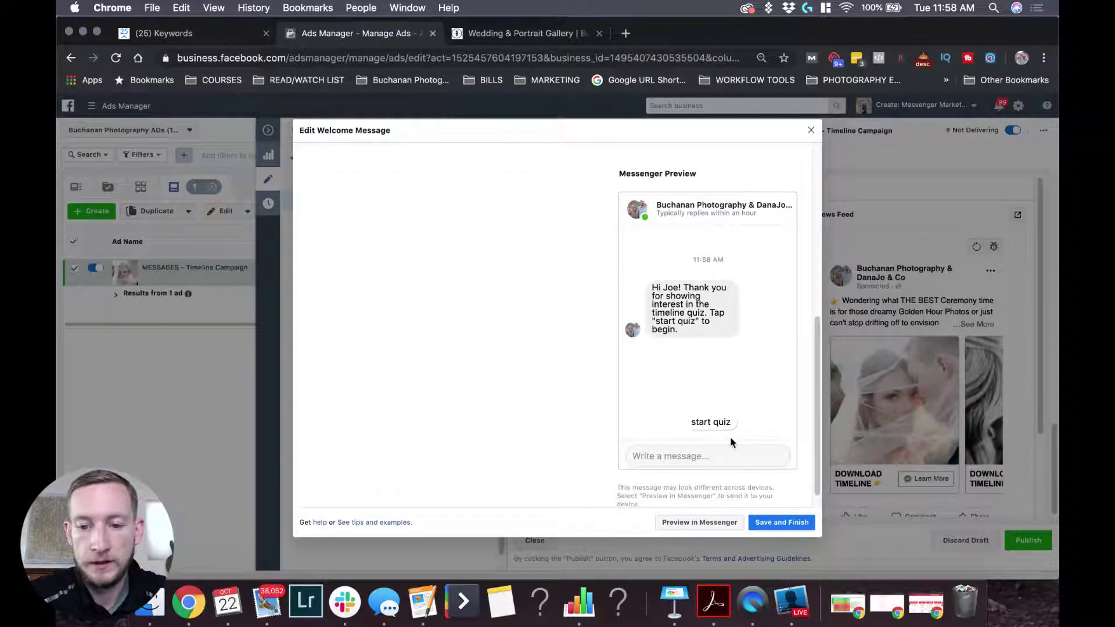
{"action": "scroll", "coordinate": [502, 299], "scroll_direction": "up", "scroll_amount": 2}
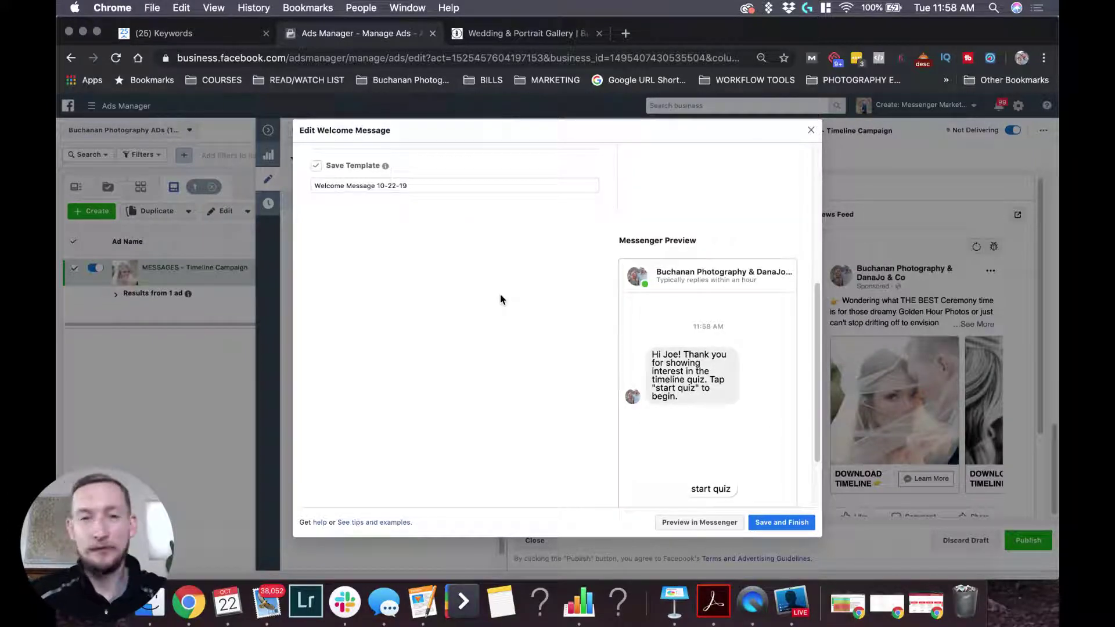
Step: Try the Text & Image greeting format and examine its image section, the other format options and the Messenger preview
{"action": "scroll", "coordinate": [503, 300], "scroll_direction": "up", "scroll_amount": 5}
{"action": "left_click", "coordinate": [343, 185]}
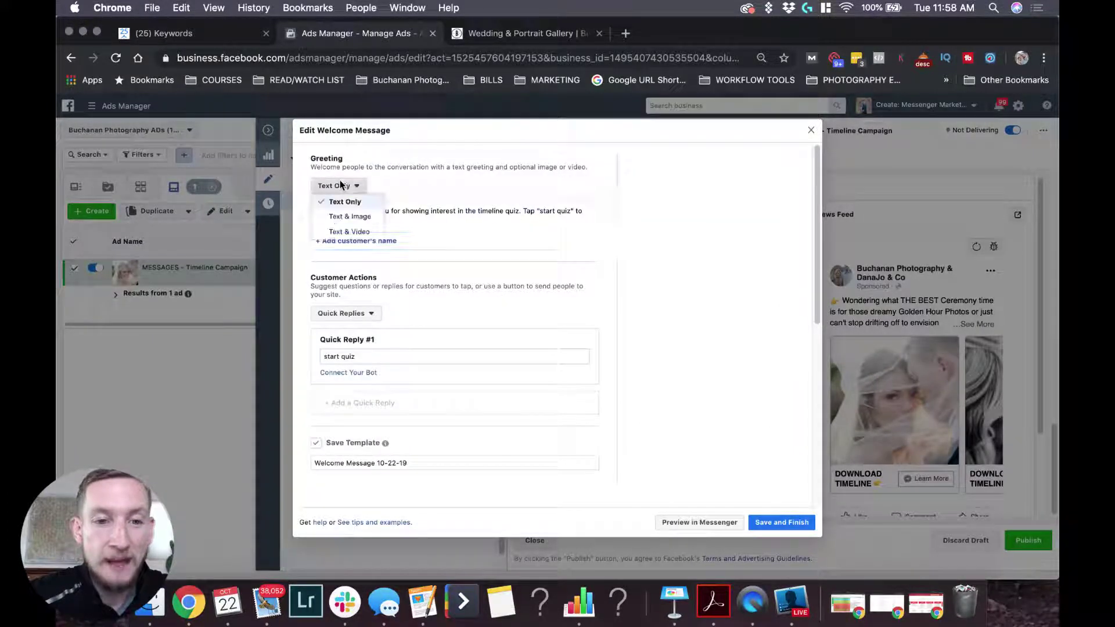
{"action": "left_click", "coordinate": [350, 217]}
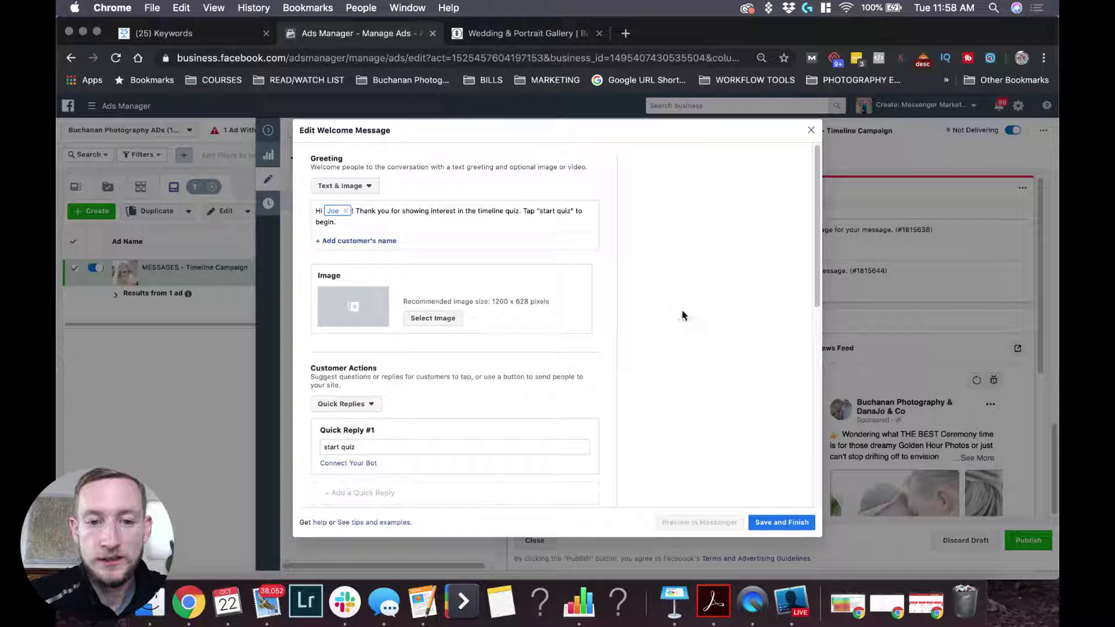
{"action": "scroll", "coordinate": [683, 315], "scroll_direction": "down", "scroll_amount": 10}
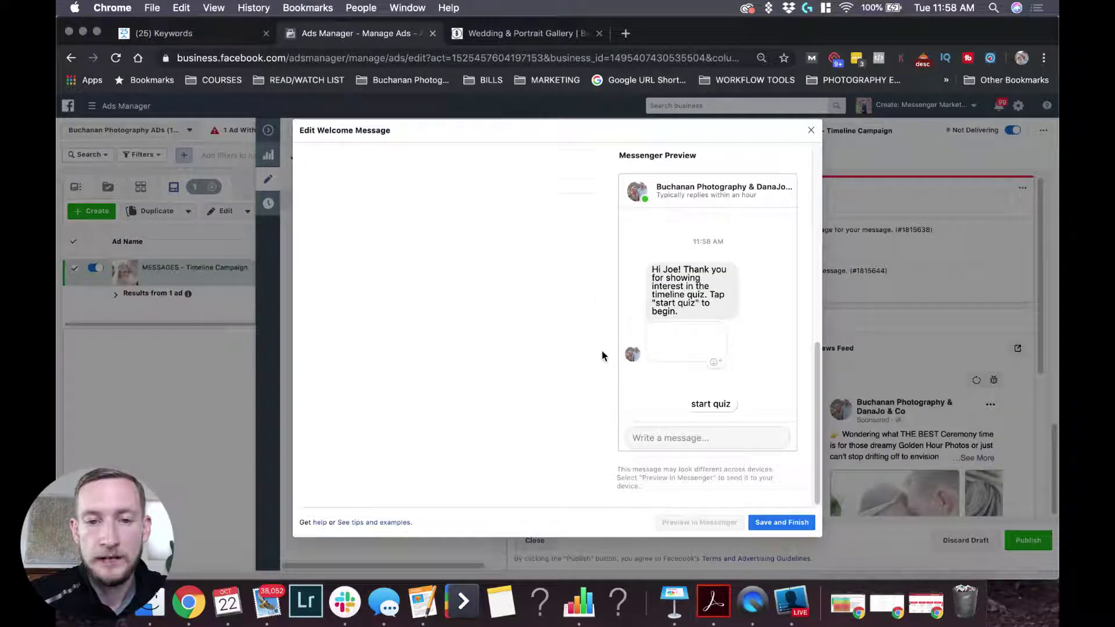
{"action": "scroll", "coordinate": [602, 355], "scroll_direction": "up", "scroll_amount": 10}
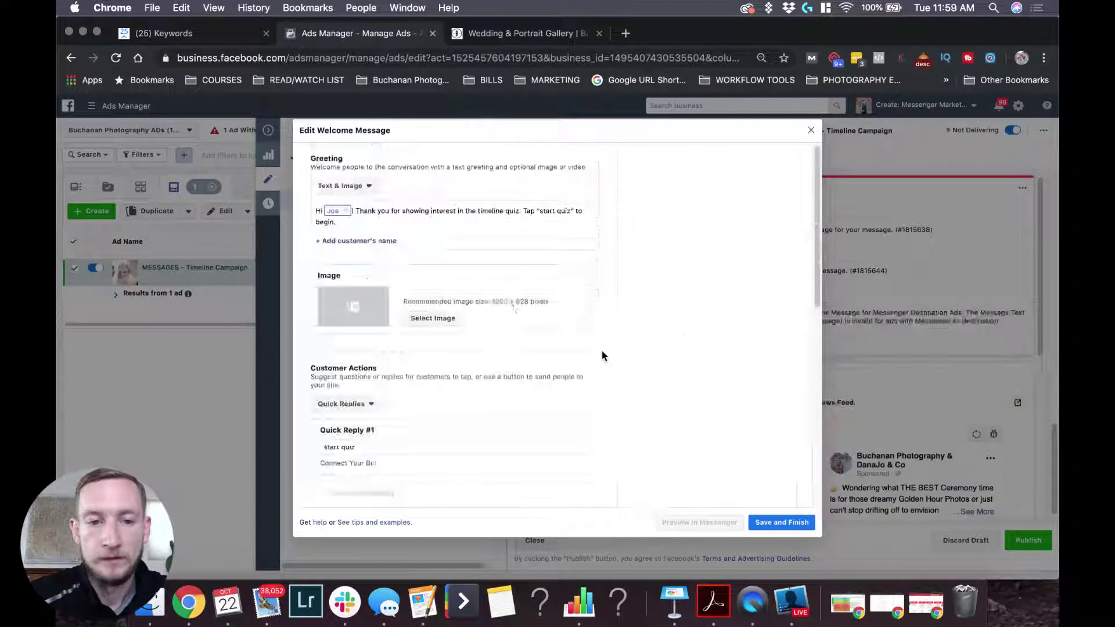
{"action": "left_click", "coordinate": [367, 187]}
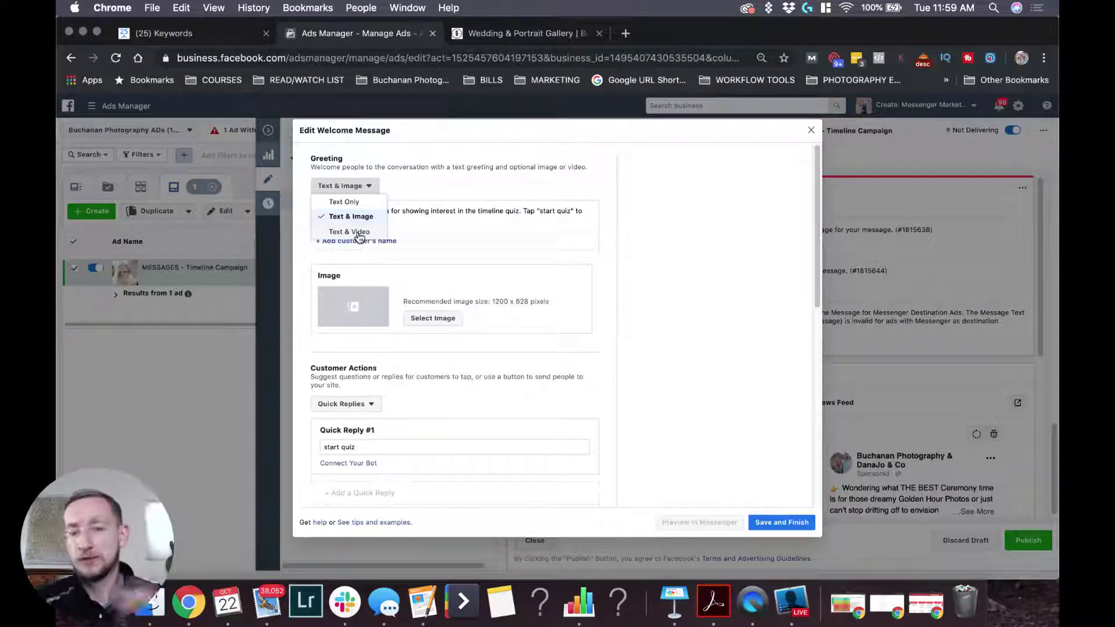
{"action": "left_click", "coordinate": [454, 143]}
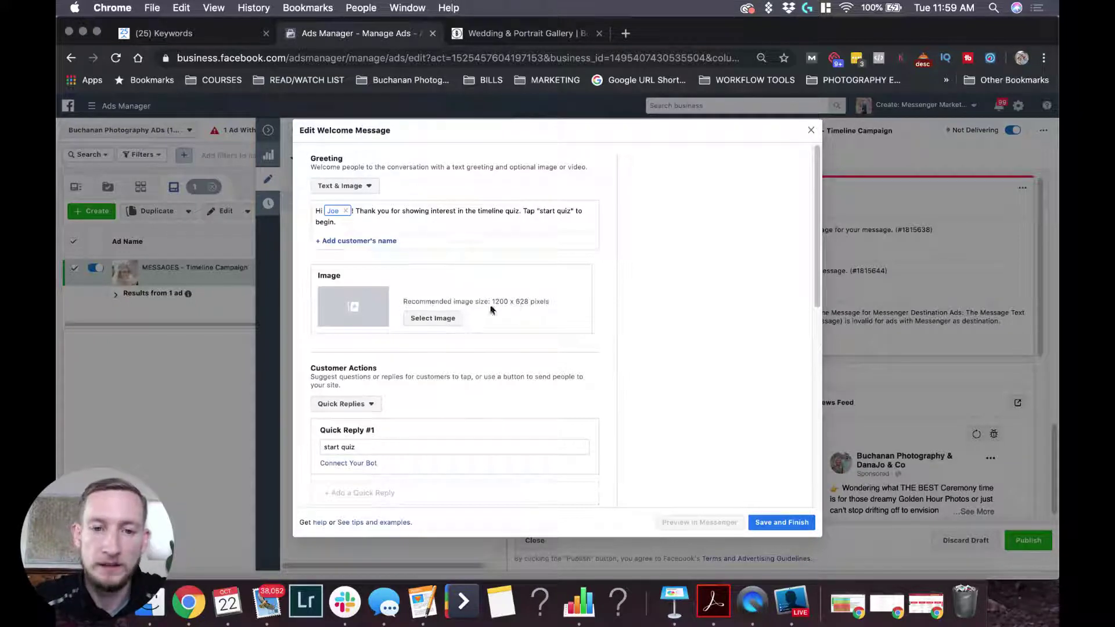
{"action": "scroll", "coordinate": [464, 356], "scroll_direction": "down", "scroll_amount": 3}
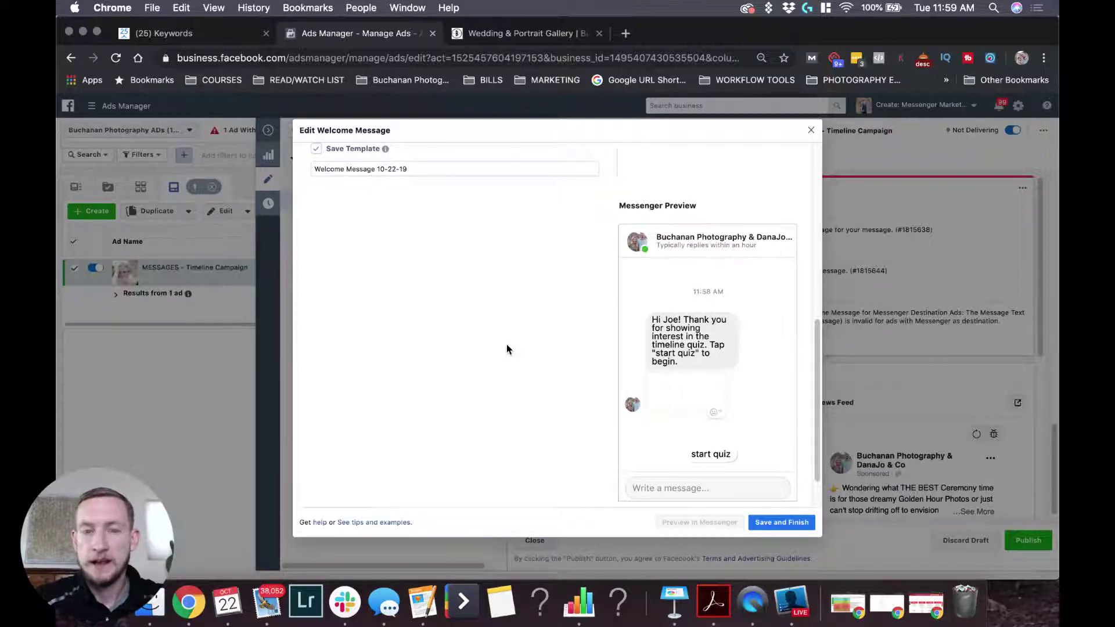
{"action": "scroll", "coordinate": [479, 317], "scroll_direction": "up", "scroll_amount": 10}
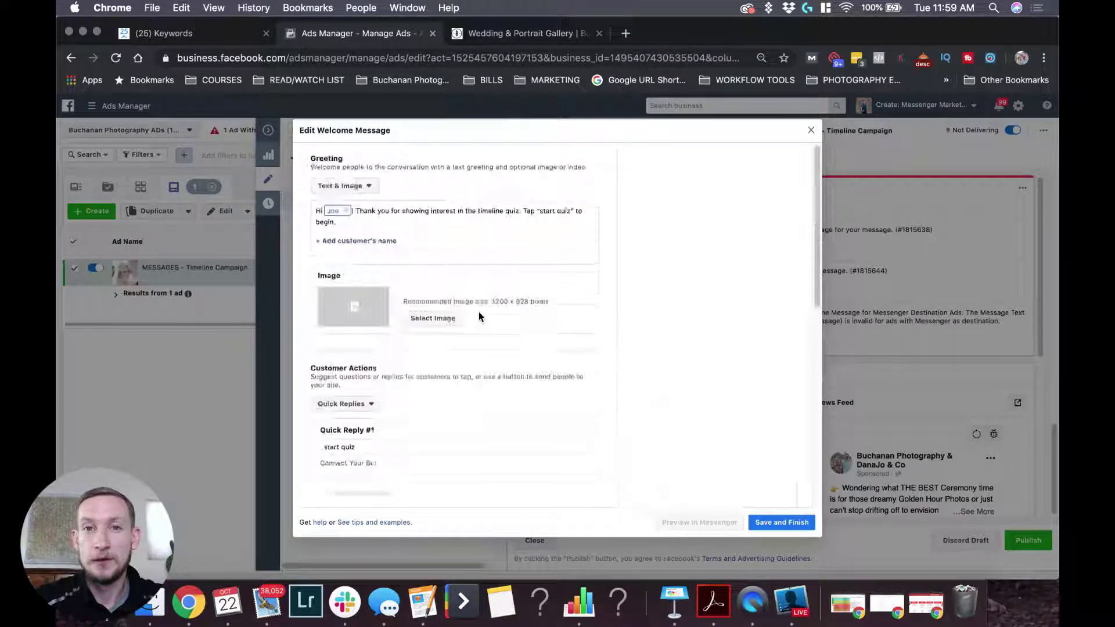
Step: Set the greeting format back to Text Only and check the Messenger preview
{"action": "left_click", "coordinate": [368, 227]}
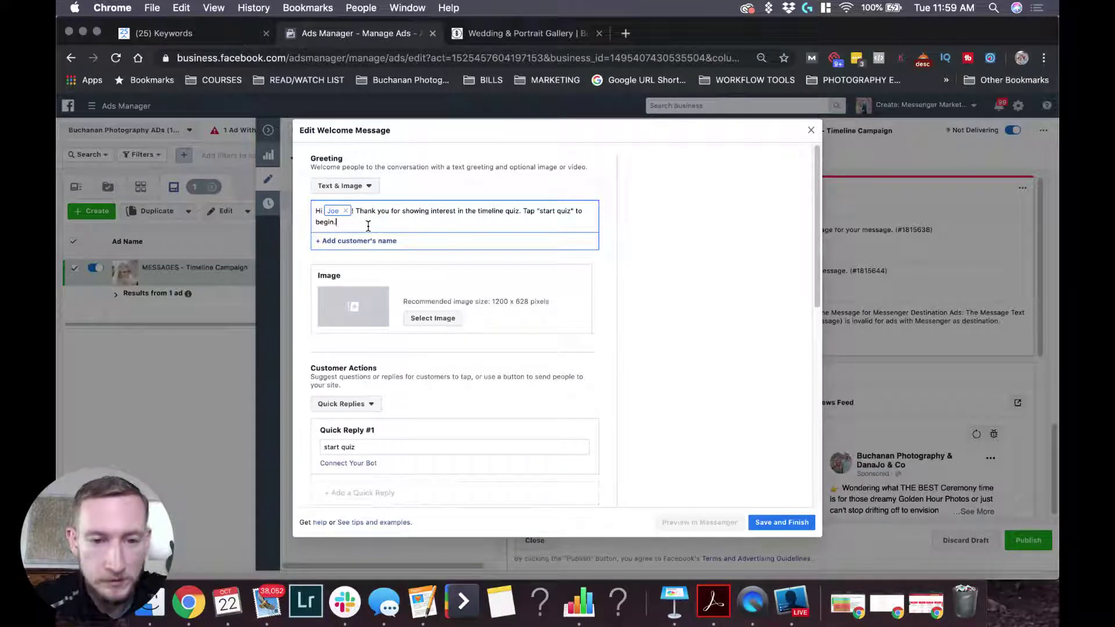
{"action": "left_click", "coordinate": [355, 186]}
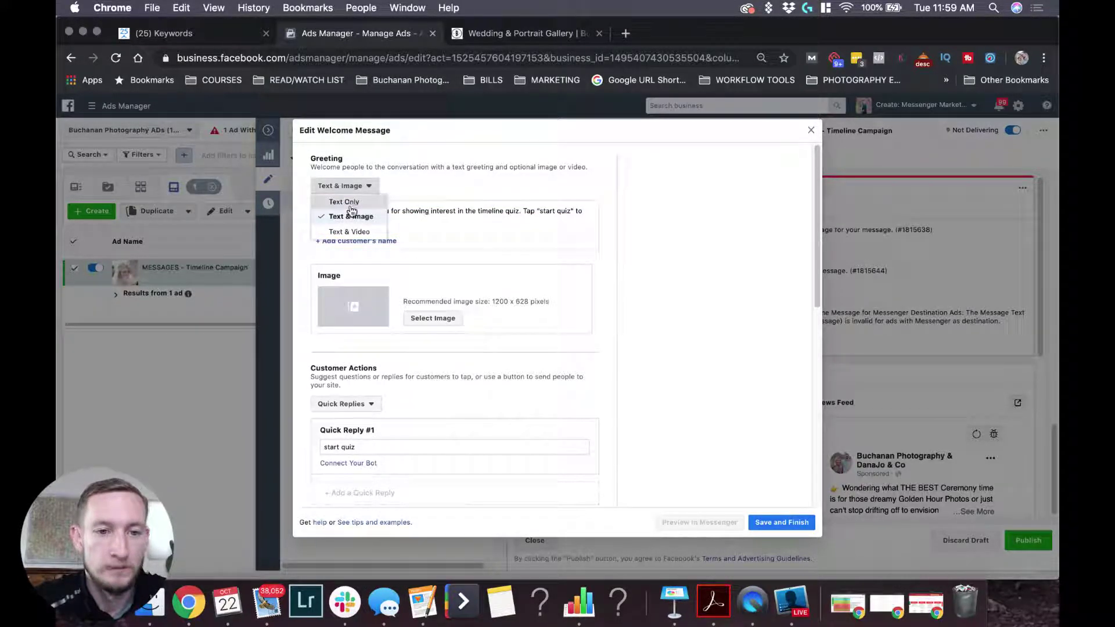
{"action": "left_click", "coordinate": [345, 202]}
{"action": "scroll", "coordinate": [593, 236], "scroll_direction": "down", "scroll_amount": 10}
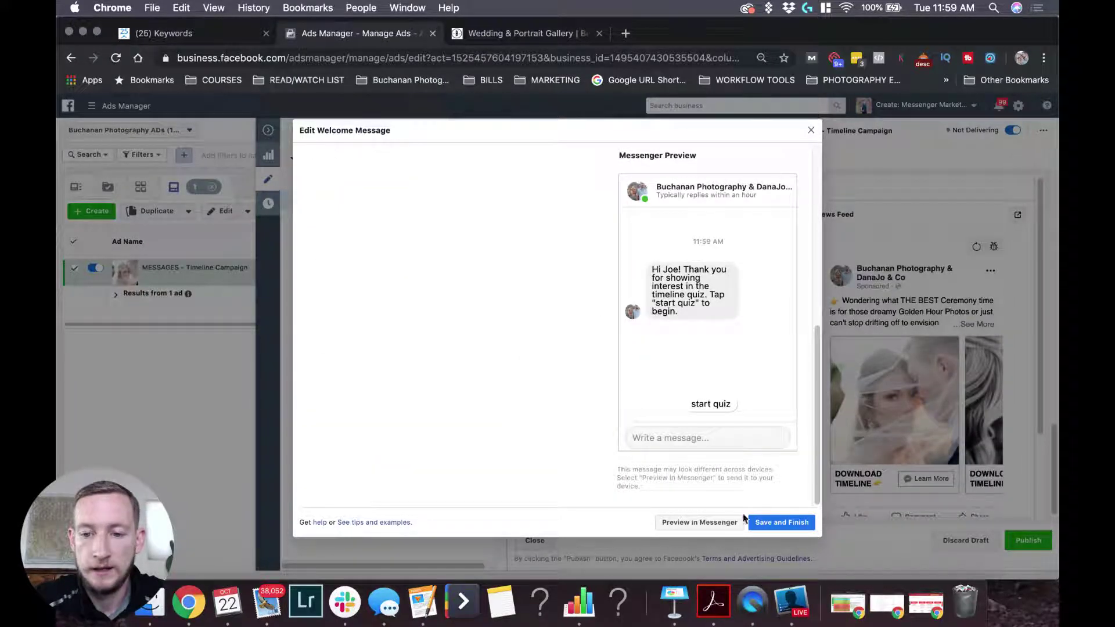
Step: Replace the welcome message's template name with "TimelineQuizOct2019"
{"action": "scroll", "coordinate": [502, 420], "scroll_direction": "up", "scroll_amount": 4}
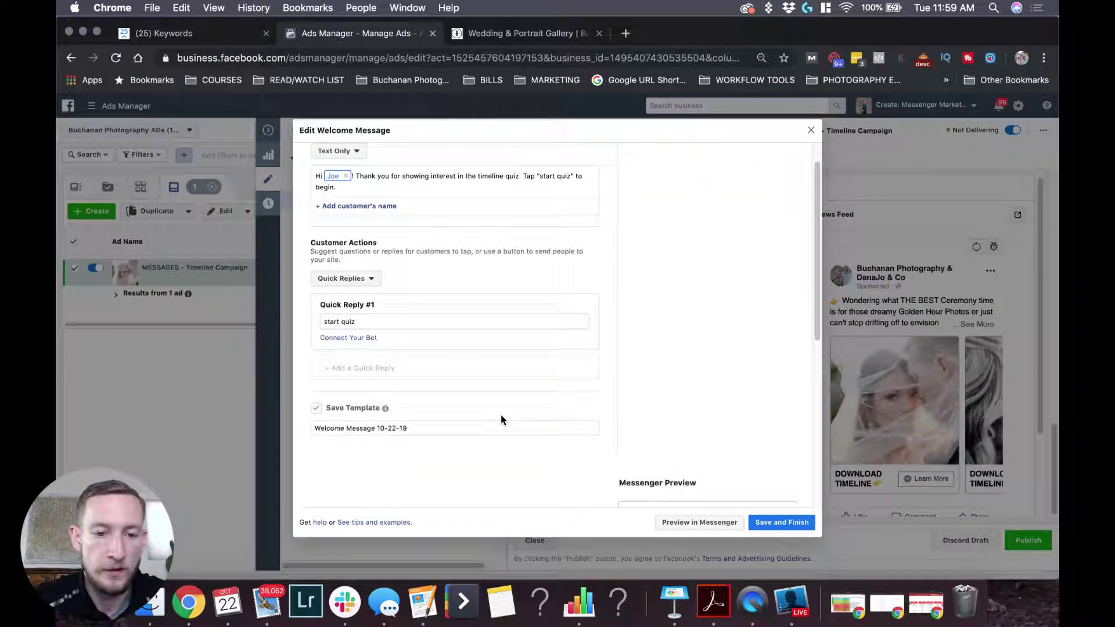
{"action": "triple_click", "coordinate": [396, 429]}
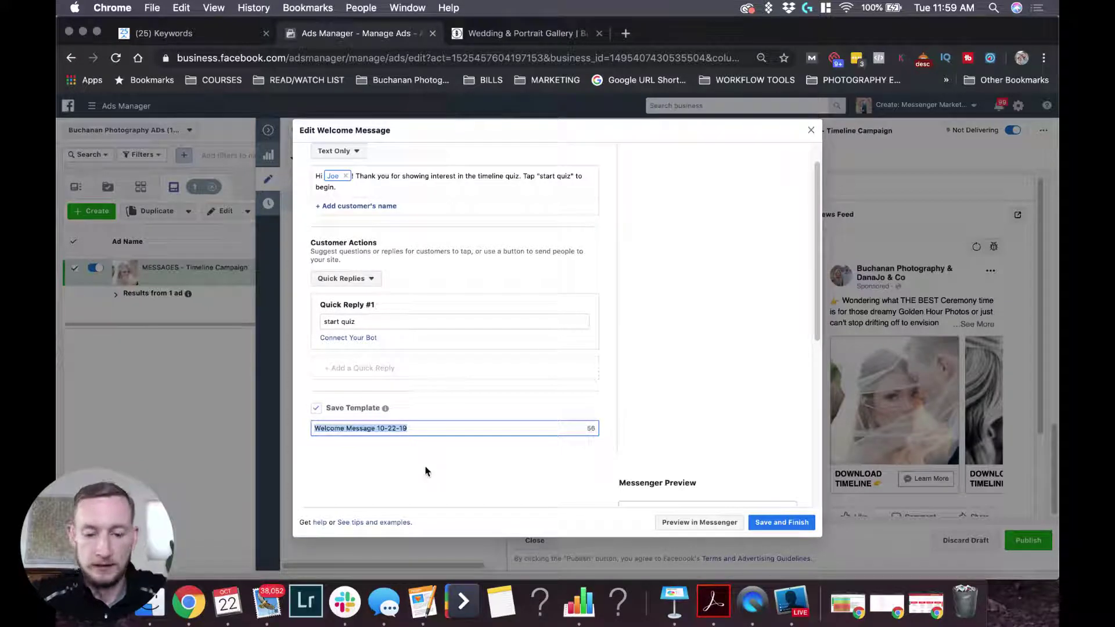
{"action": "type", "text": "Timeline"}
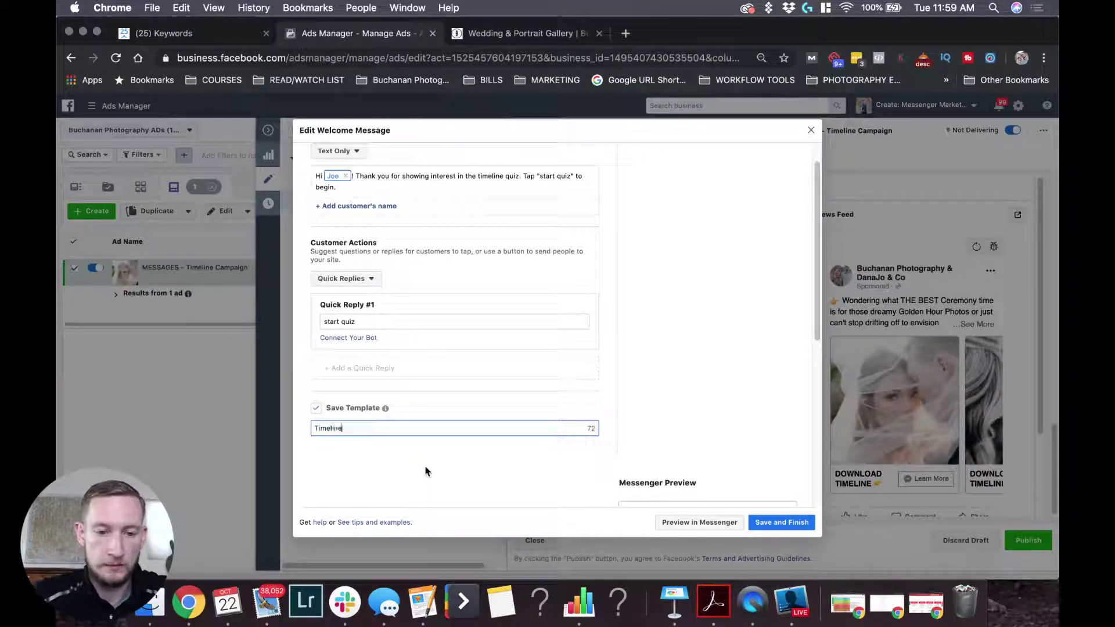
{"action": "type", "text": "Quiz"}
{"action": "type", "text": "Oct"}
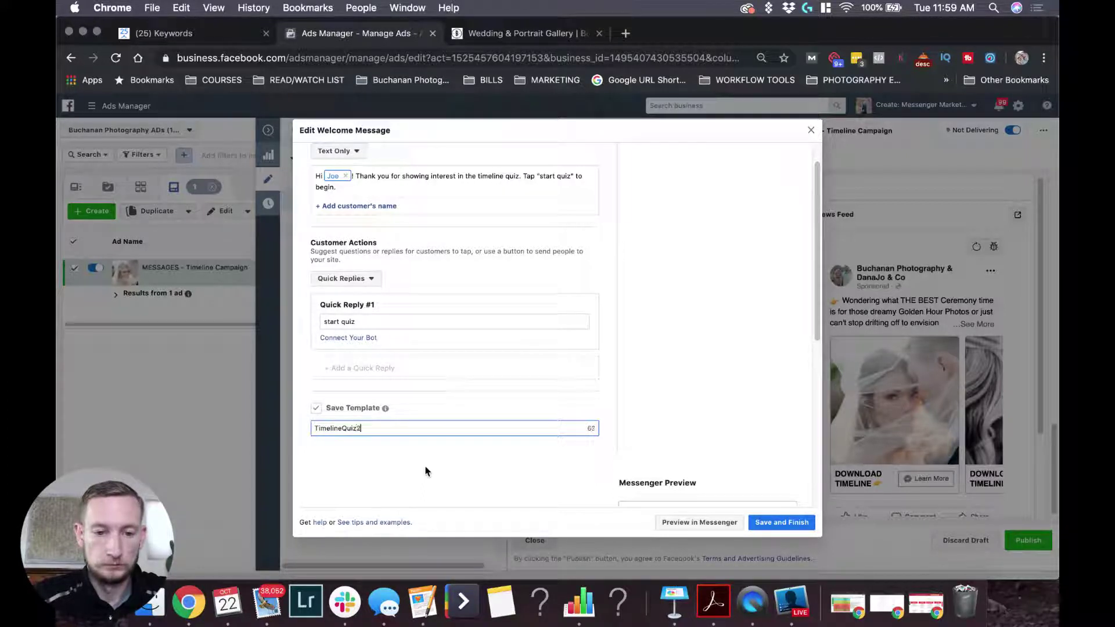
{"action": "key", "text": "BackSpace"}
{"action": "key", "text": "BackSpace"}
{"action": "key", "text": "BackSpace"}
{"action": "key", "text": "BackSpace"}
{"action": "key", "text": "BackSpace"}
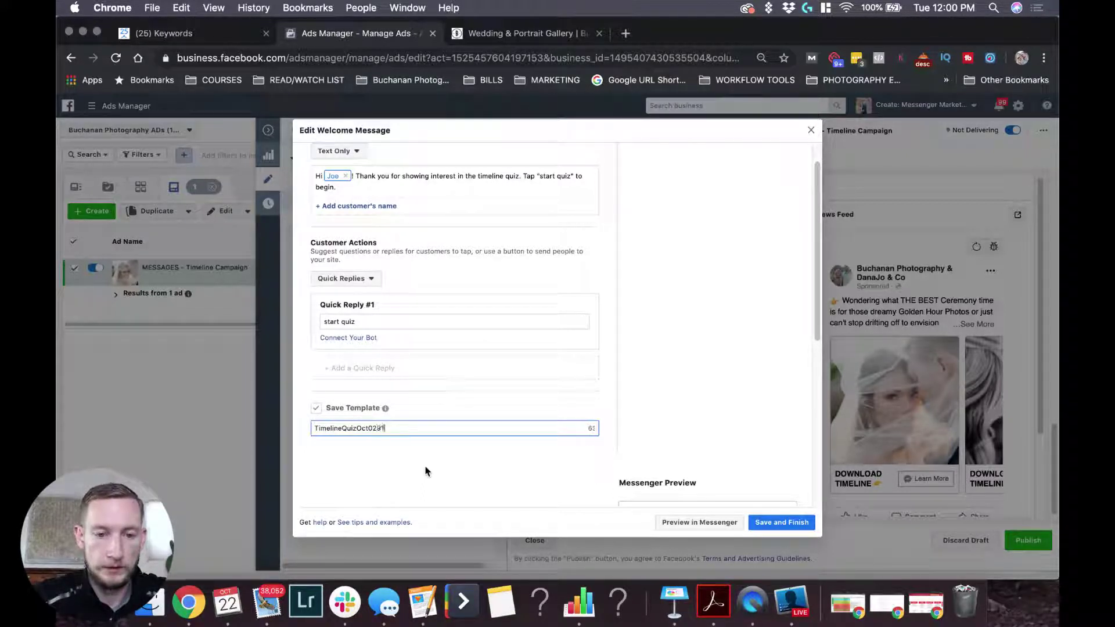
{"action": "key", "text": "BackSpace"}
{"action": "key", "text": "BackSpace"}
{"action": "key", "text": "BackSpace"}
{"action": "key", "text": "BackSpace"}
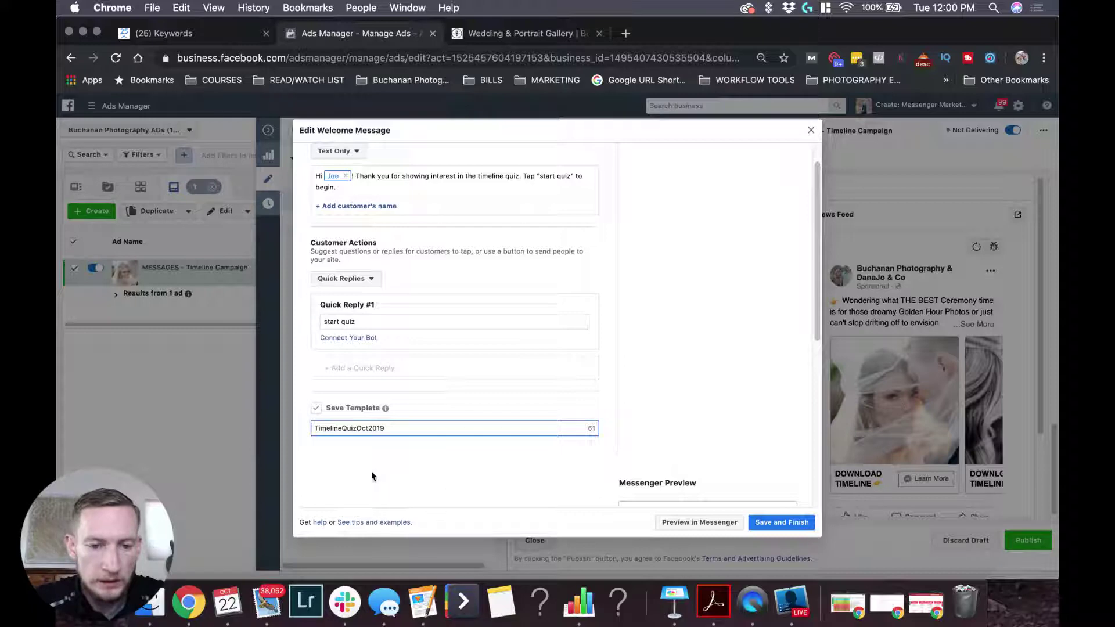
{"action": "type", "text": "2019"}
Step: Save and finish the welcome message, and check the selected template in the ad's Messenger Setup
{"action": "left_click", "coordinate": [781, 522]}
{"action": "scroll", "coordinate": [639, 406], "scroll_direction": "down", "scroll_amount": 2}
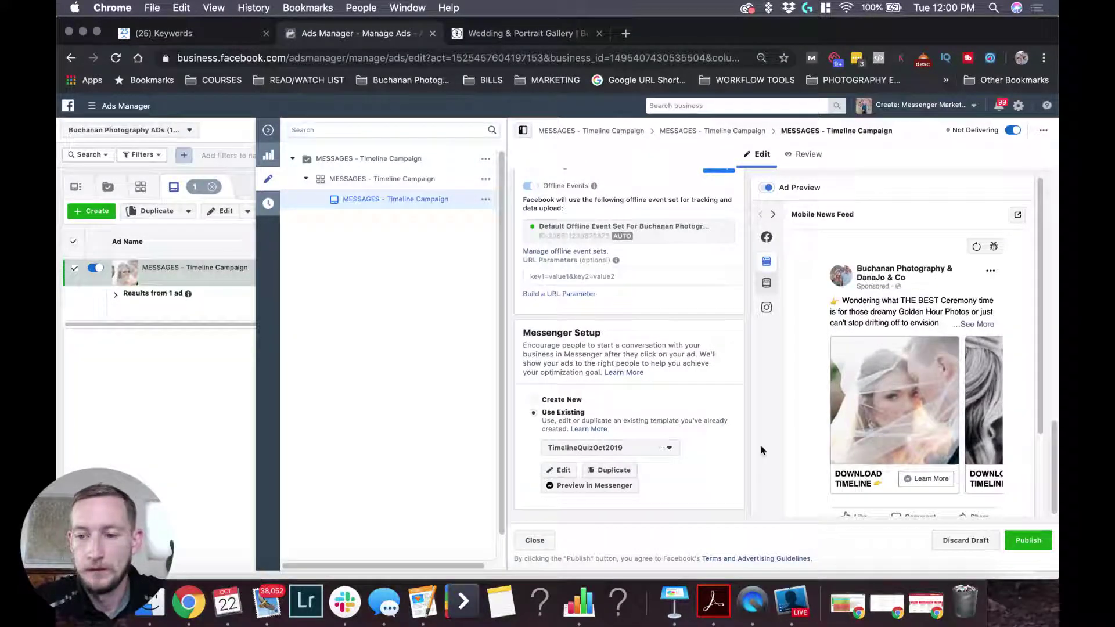
{"action": "scroll", "coordinate": [821, 421], "scroll_direction": "down", "scroll_amount": 2}
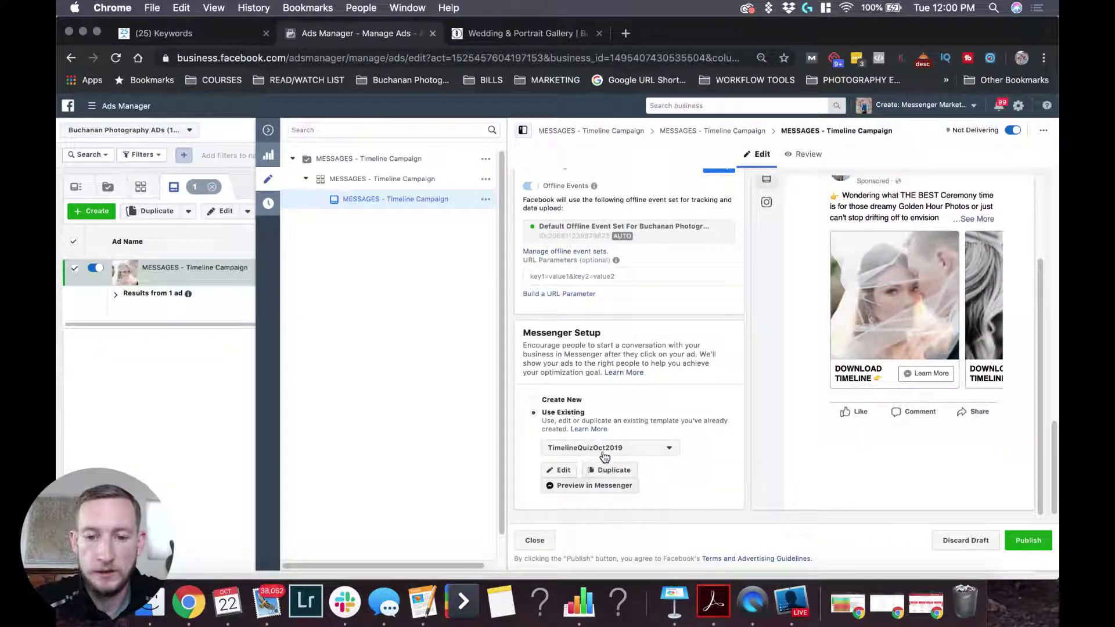
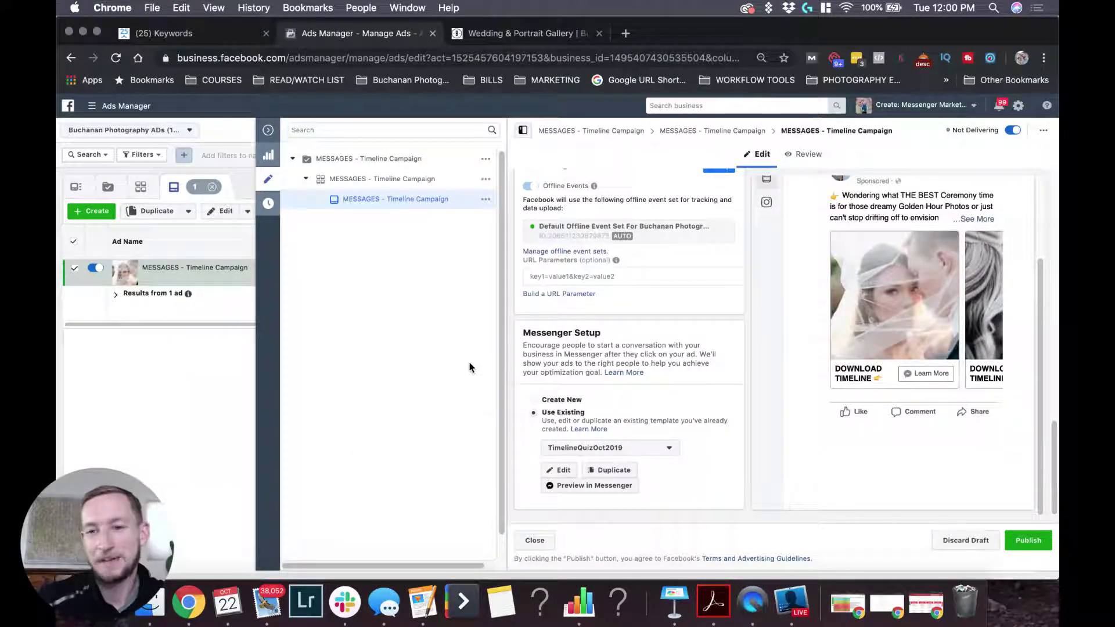
Step: Open the MESSAGES - Timeline Campaign ad set and examine its placements, particularly Facebook News Feed and Instagram Feed
{"action": "scroll", "coordinate": [627, 319], "scroll_direction": "up", "scroll_amount": 3}
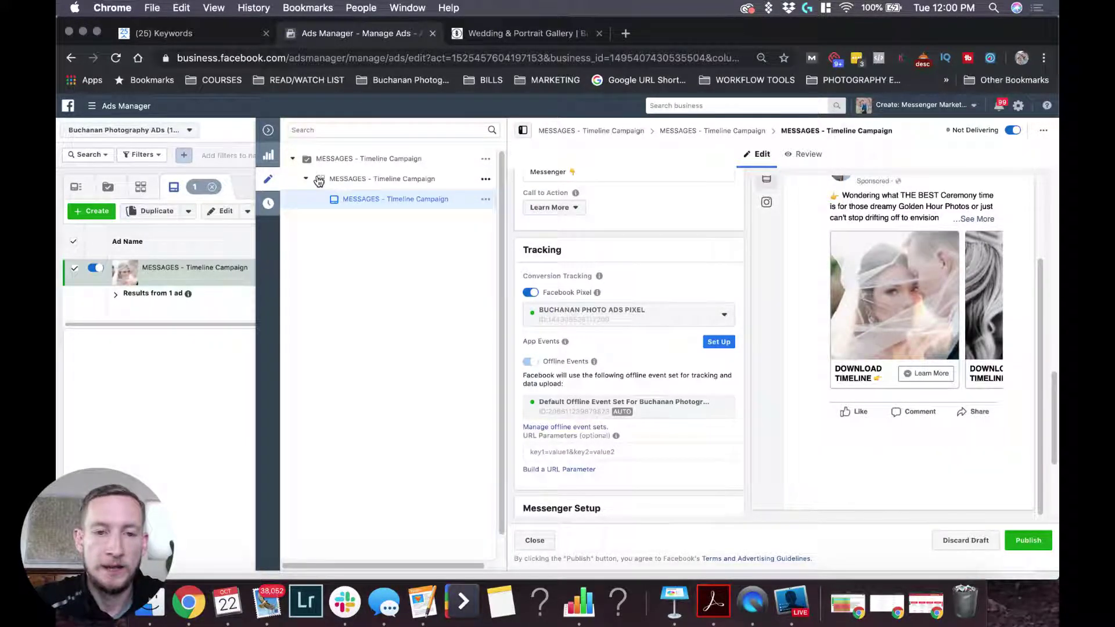
{"action": "left_click", "coordinate": [360, 179]}
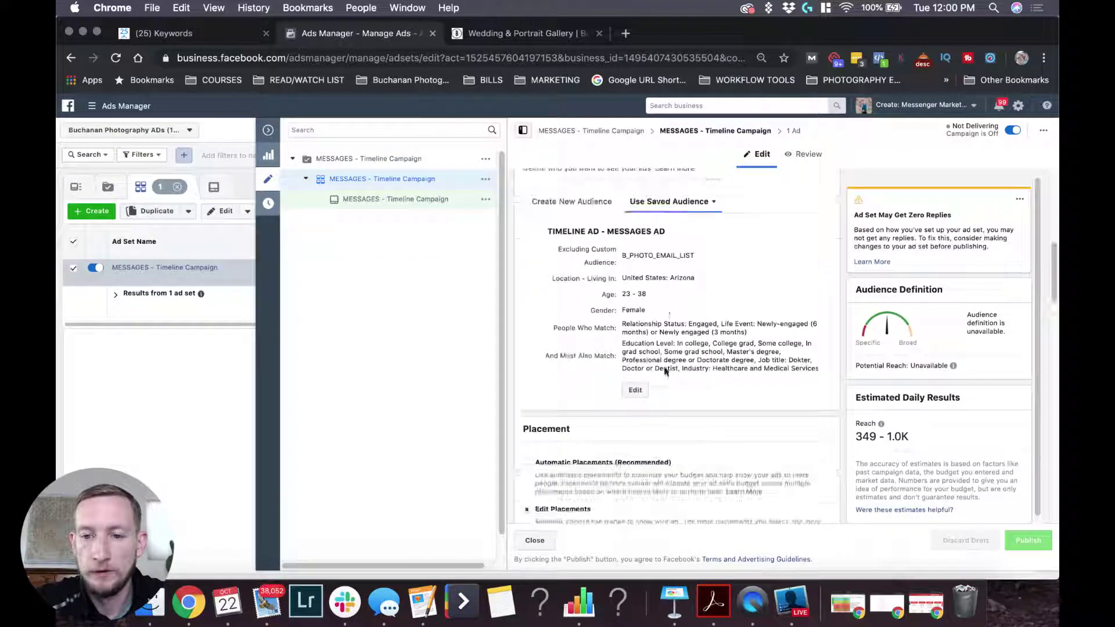
{"action": "scroll", "coordinate": [665, 372], "scroll_direction": "down", "scroll_amount": 10}
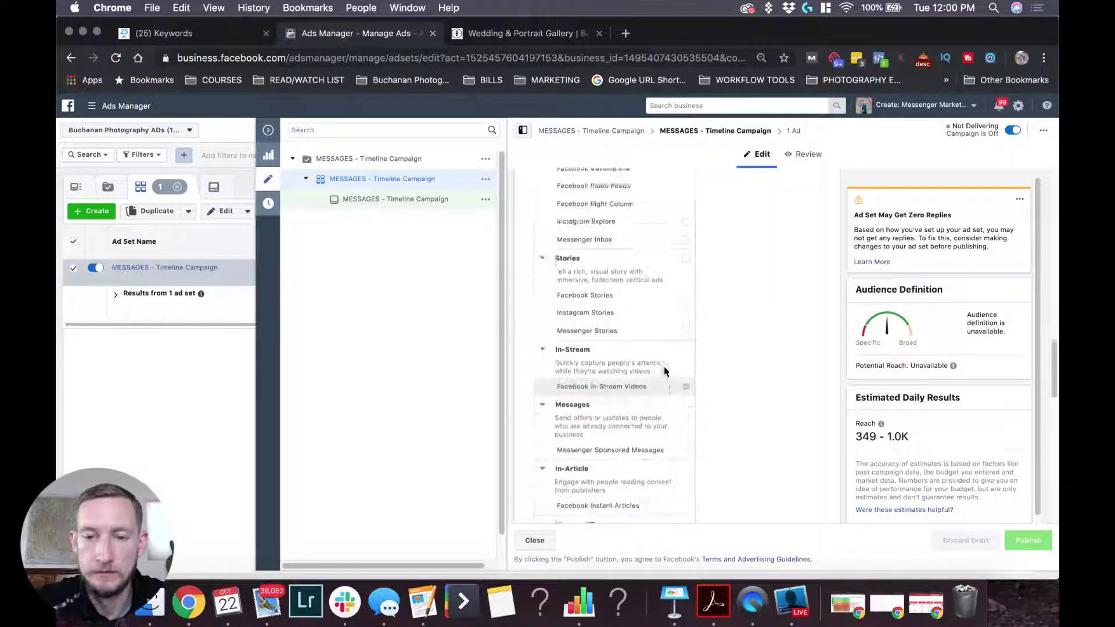
{"action": "scroll", "coordinate": [666, 372], "scroll_direction": "up", "scroll_amount": 1}
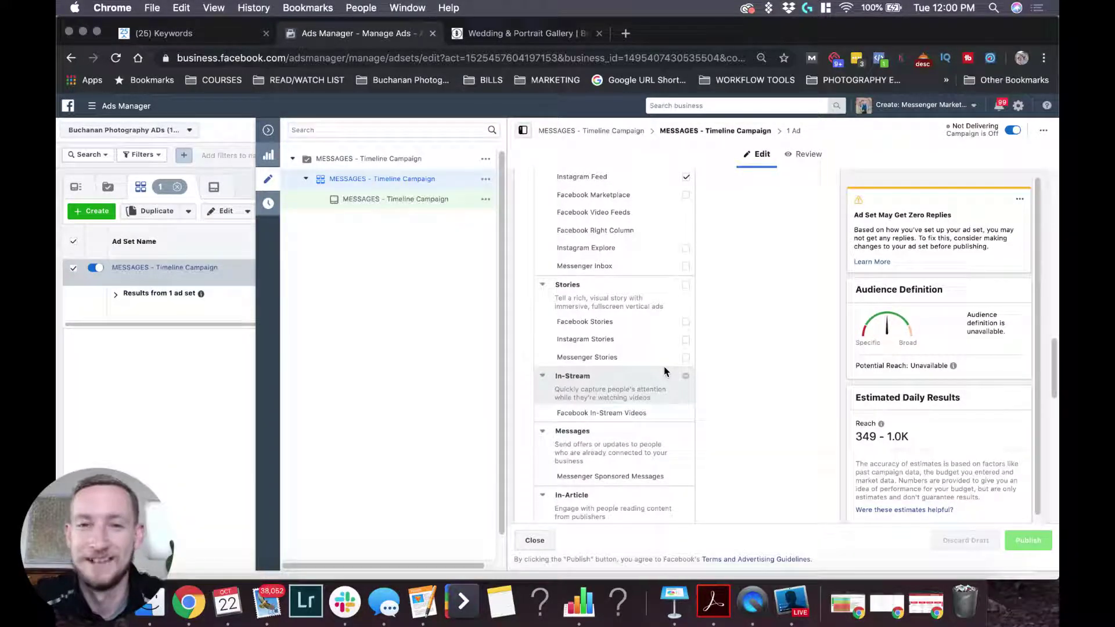
{"action": "scroll", "coordinate": [665, 371], "scroll_direction": "up", "scroll_amount": 2}
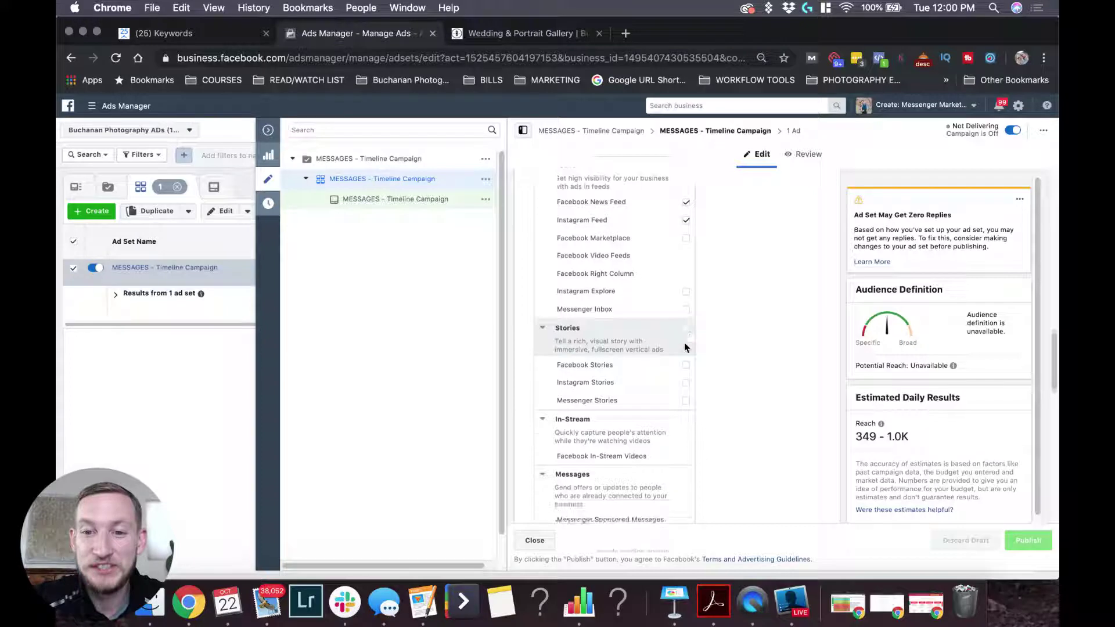
{"action": "scroll", "coordinate": [695, 318], "scroll_direction": "up", "scroll_amount": 3}
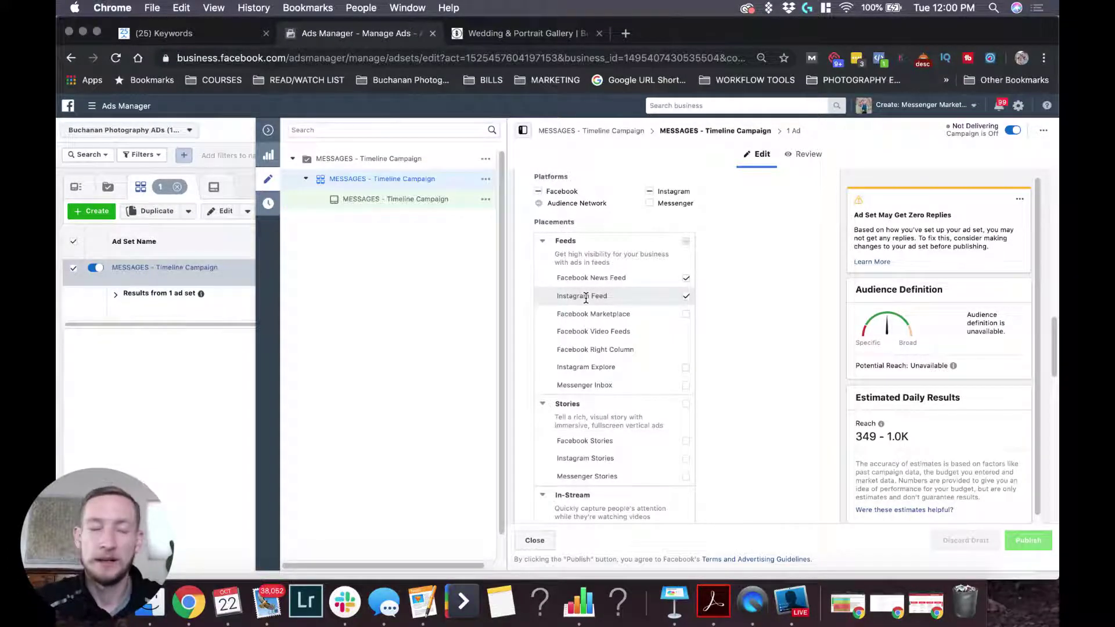
{"action": "triple_click", "coordinate": [560, 304]}
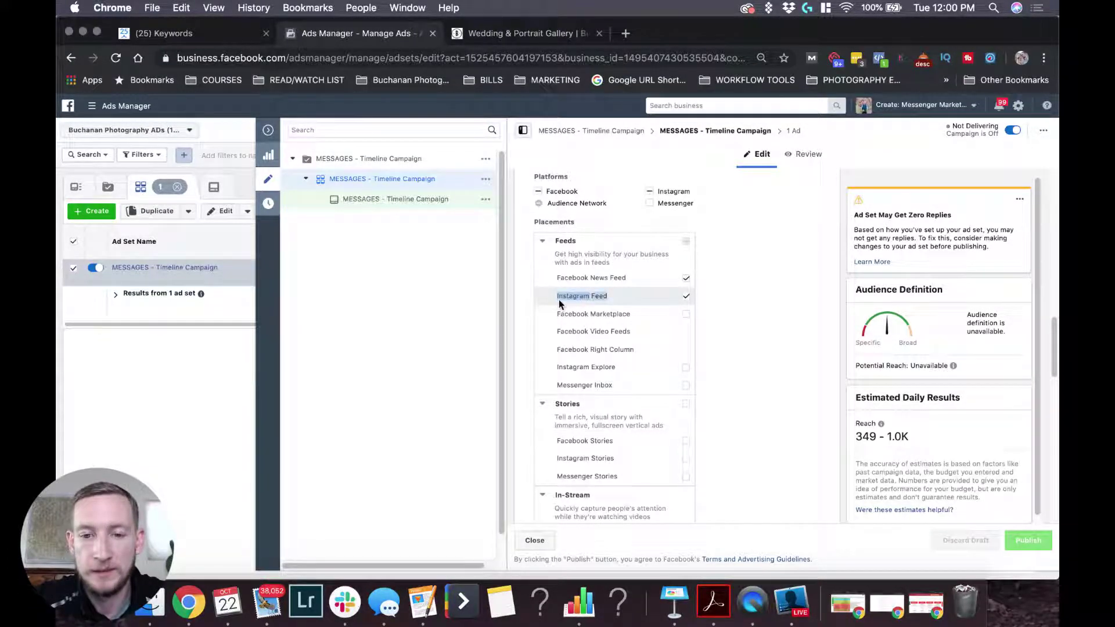
{"action": "left_click", "coordinate": [559, 299]}
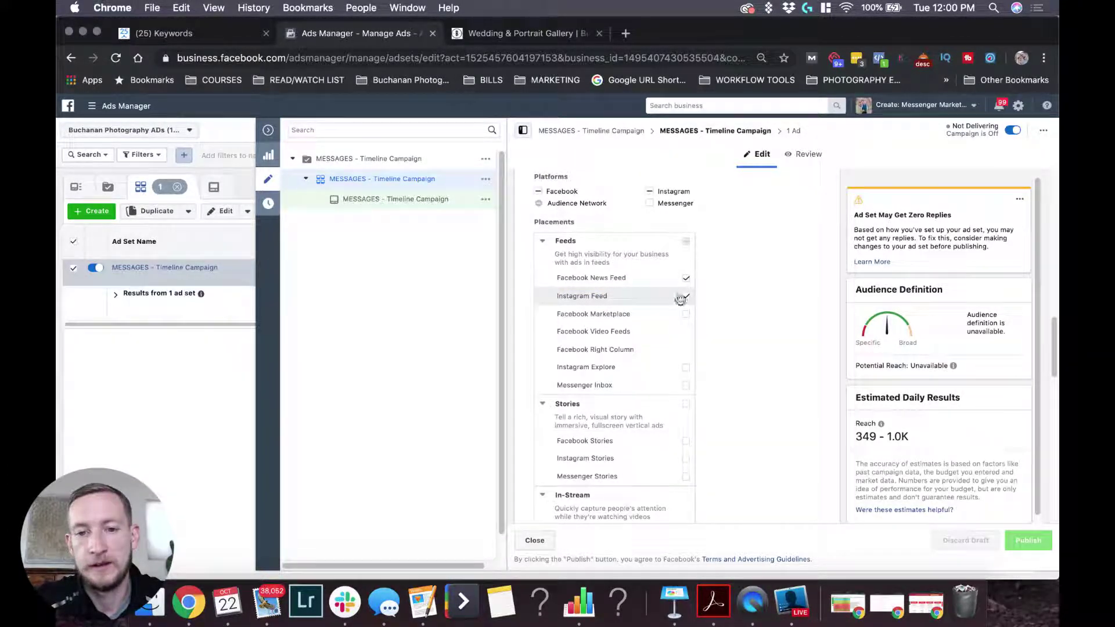
{"action": "triple_click", "coordinate": [554, 278]}
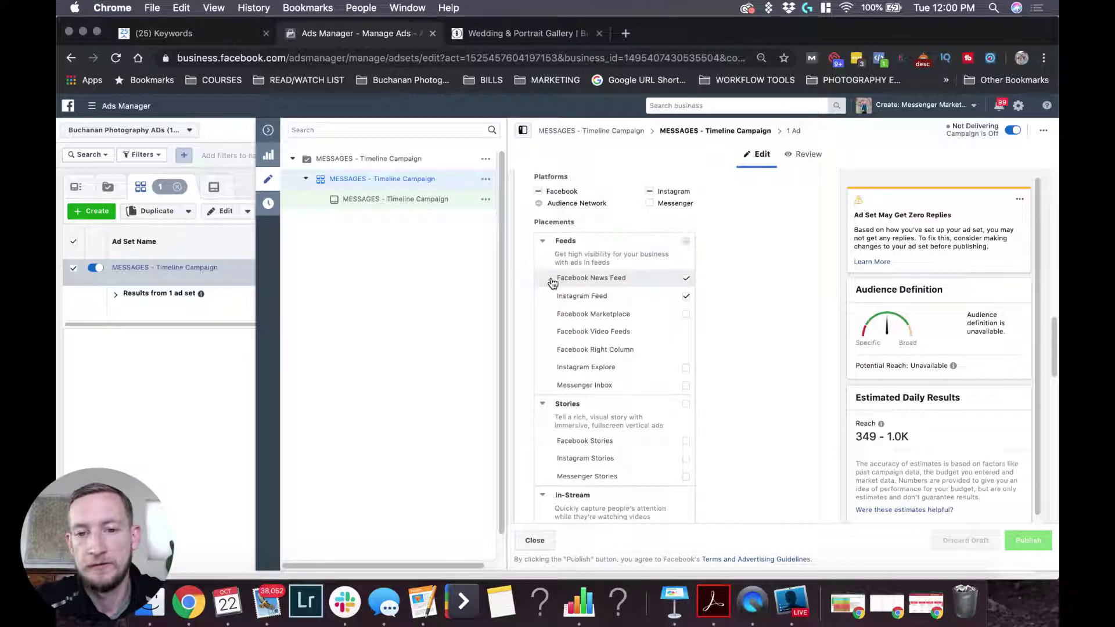
{"action": "left_click", "coordinate": [762, 280]}
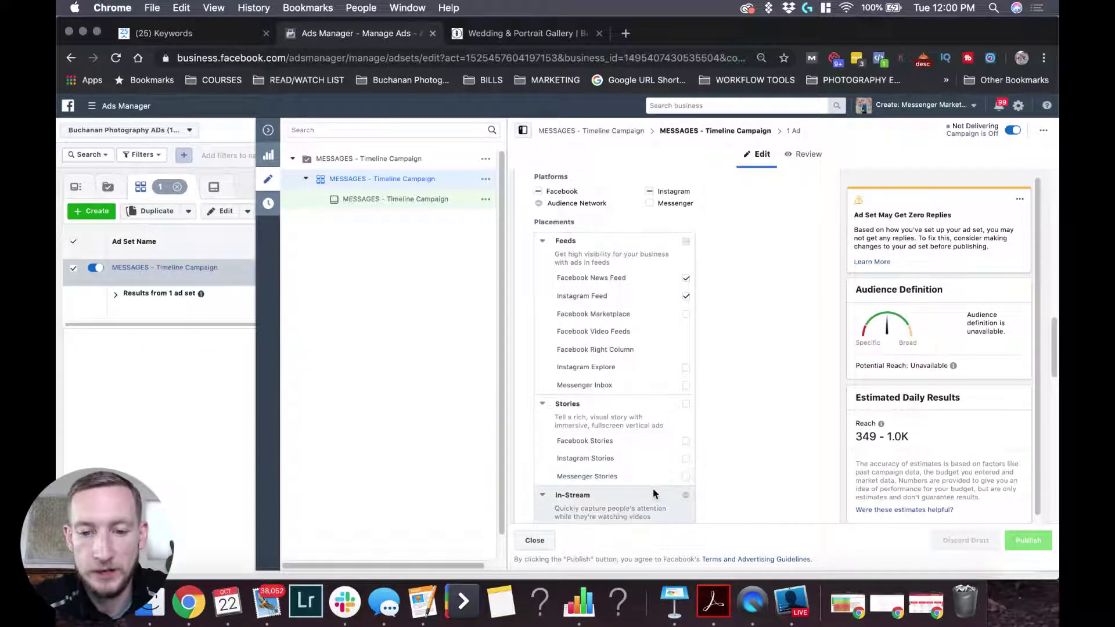
Step: Examine the ad set's other placement groups, including Stories, In-Stream and Messages, alongside the selected feeds
{"action": "scroll", "coordinate": [616, 418], "scroll_direction": "down", "scroll_amount": 3}
{"action": "scroll", "coordinate": [634, 290], "scroll_direction": "up", "scroll_amount": 2}
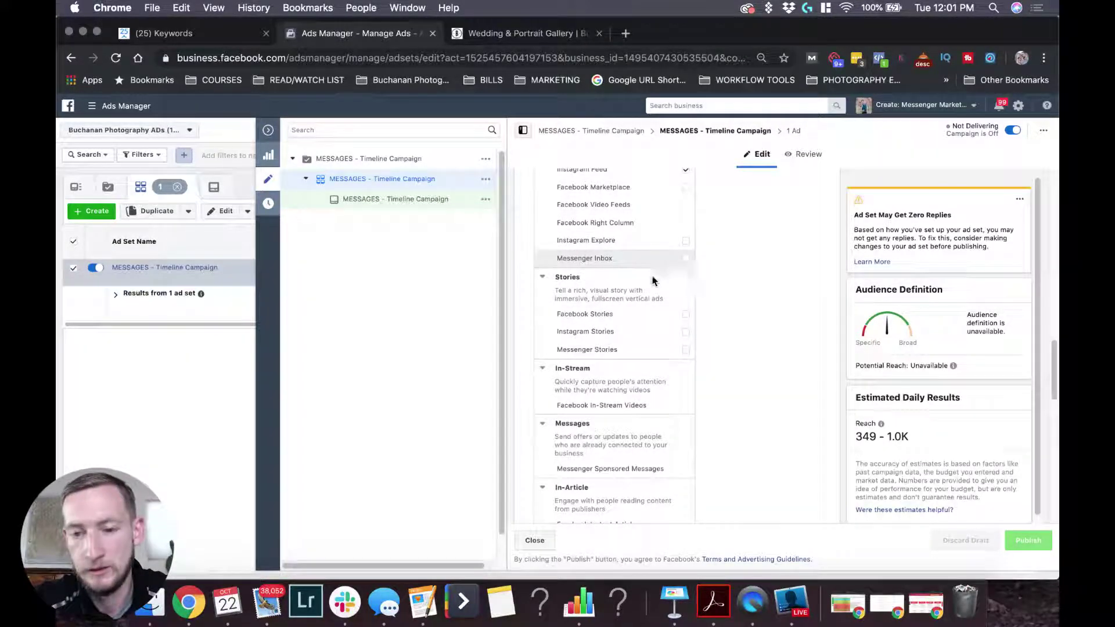
{"action": "scroll", "coordinate": [648, 287], "scroll_direction": "up", "scroll_amount": 3}
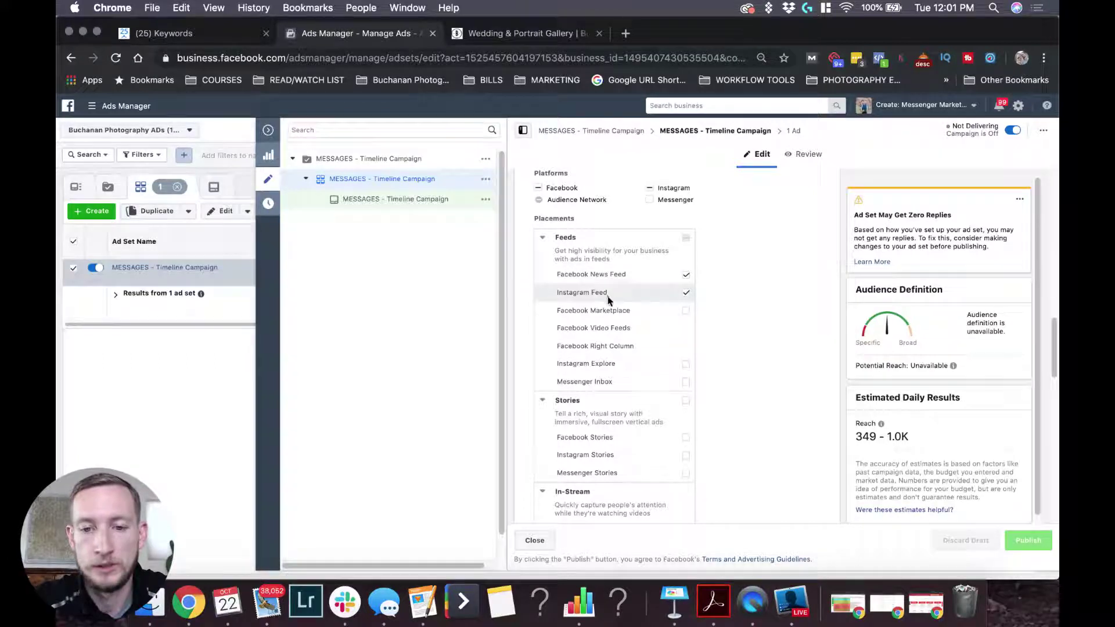
{"action": "scroll", "coordinate": [632, 397], "scroll_direction": "down", "scroll_amount": 1}
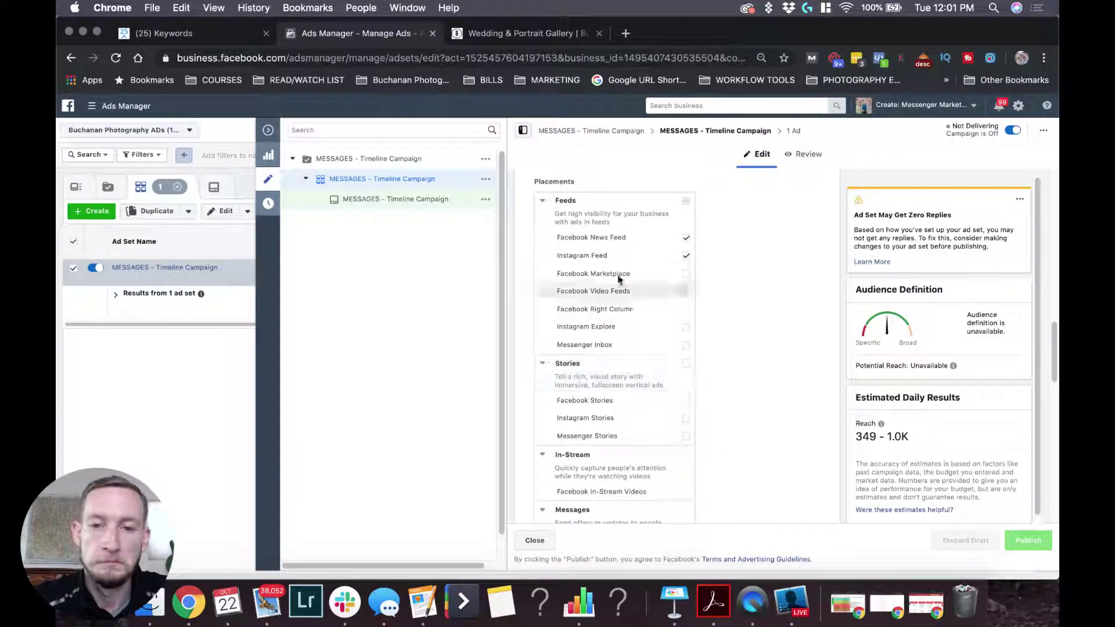
Step: Open the MESSAGES - Timeline Campaign ad and review its text, call to action and tracking settings
{"action": "left_click", "coordinate": [420, 200]}
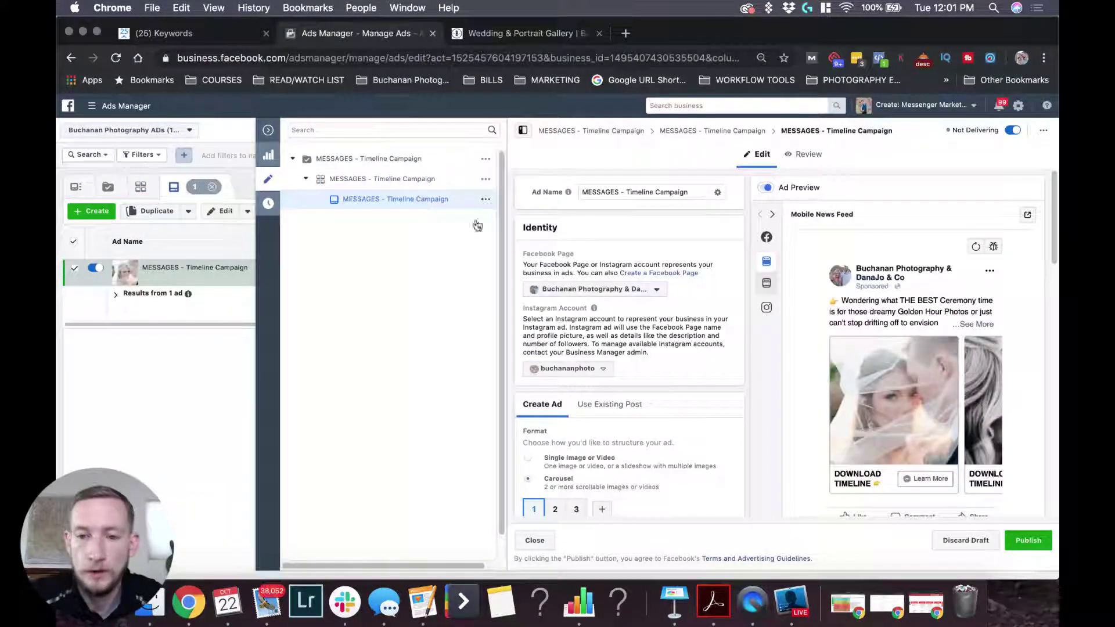
{"action": "scroll", "coordinate": [690, 392], "scroll_direction": "down", "scroll_amount": 5}
{"action": "scroll", "coordinate": [690, 395], "scroll_direction": "down", "scroll_amount": 10}
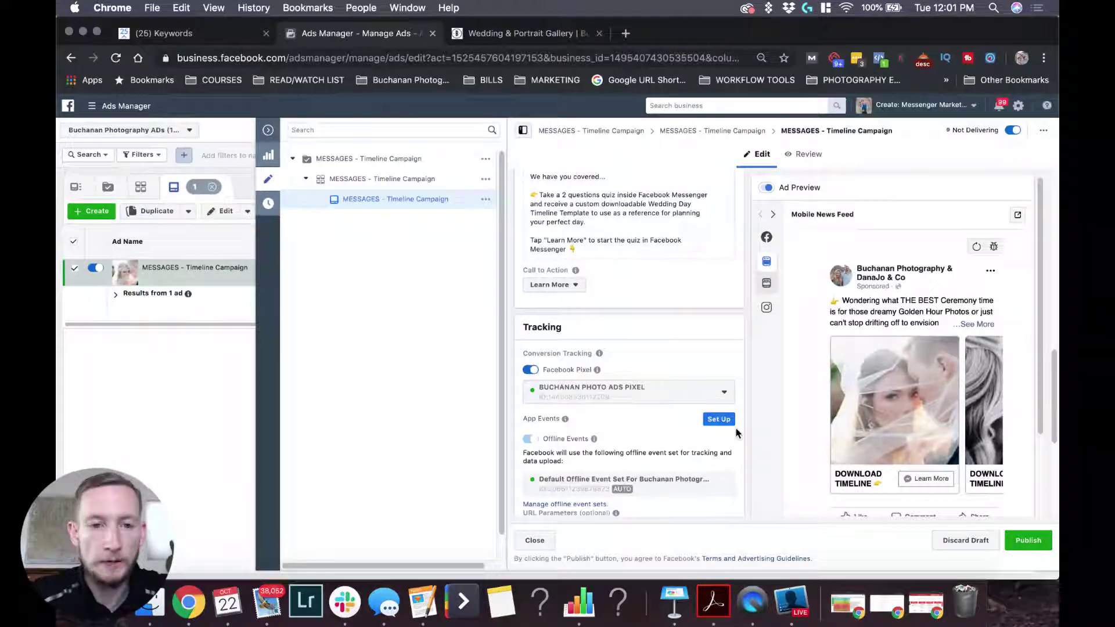
Step: Switch to ManyChat and create a new keyword rule for the message "start quiz"
{"action": "left_click", "coordinate": [200, 33]}
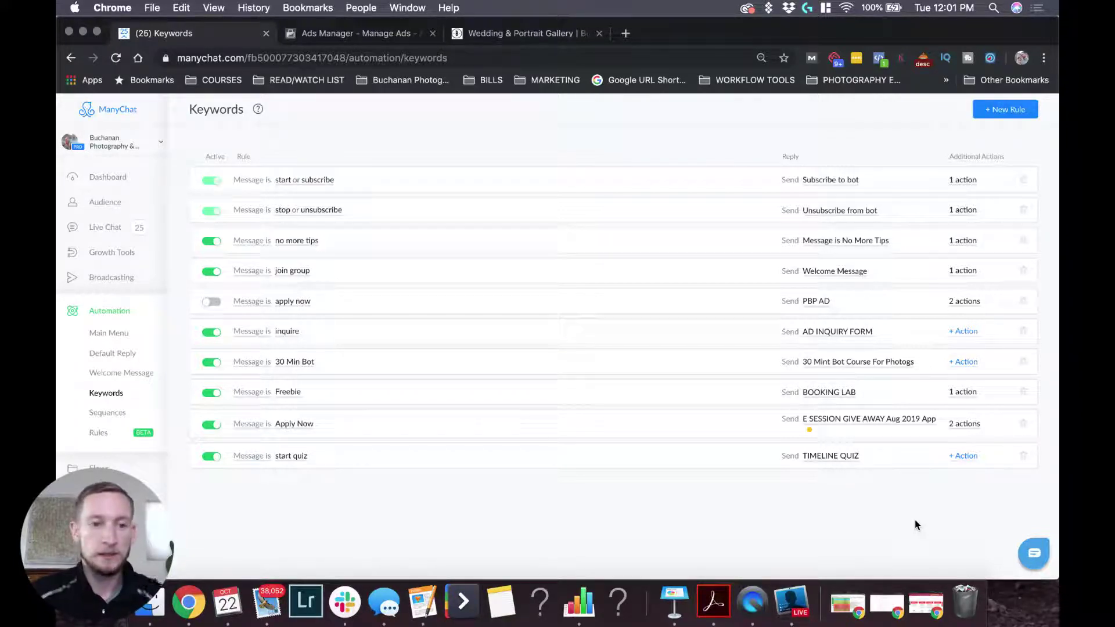
{"action": "left_click", "coordinate": [110, 326]}
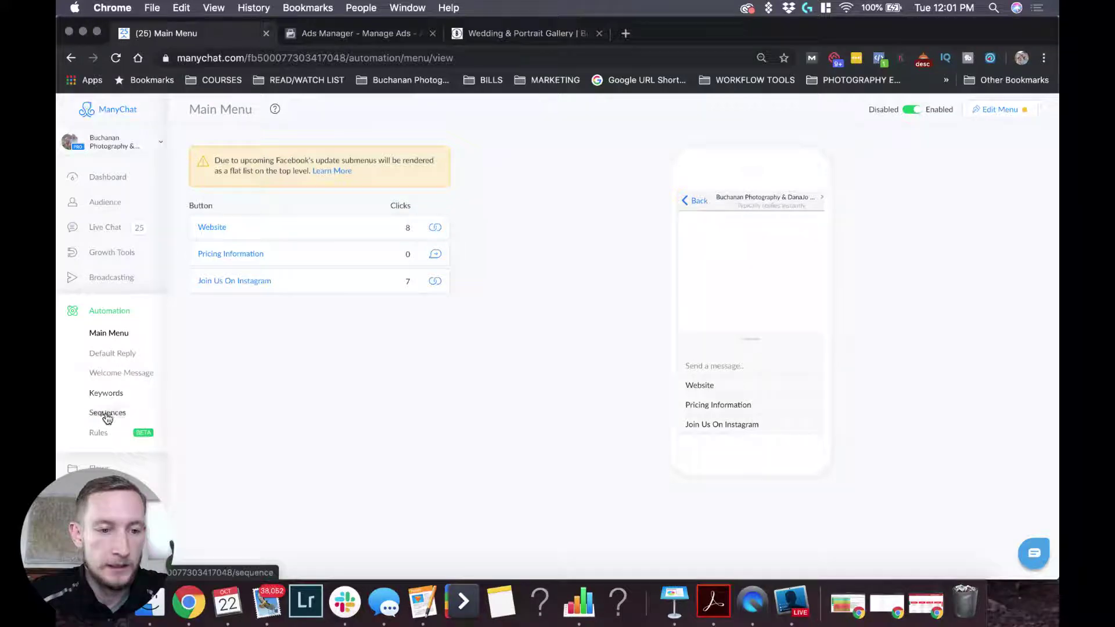
{"action": "left_click", "coordinate": [106, 395]}
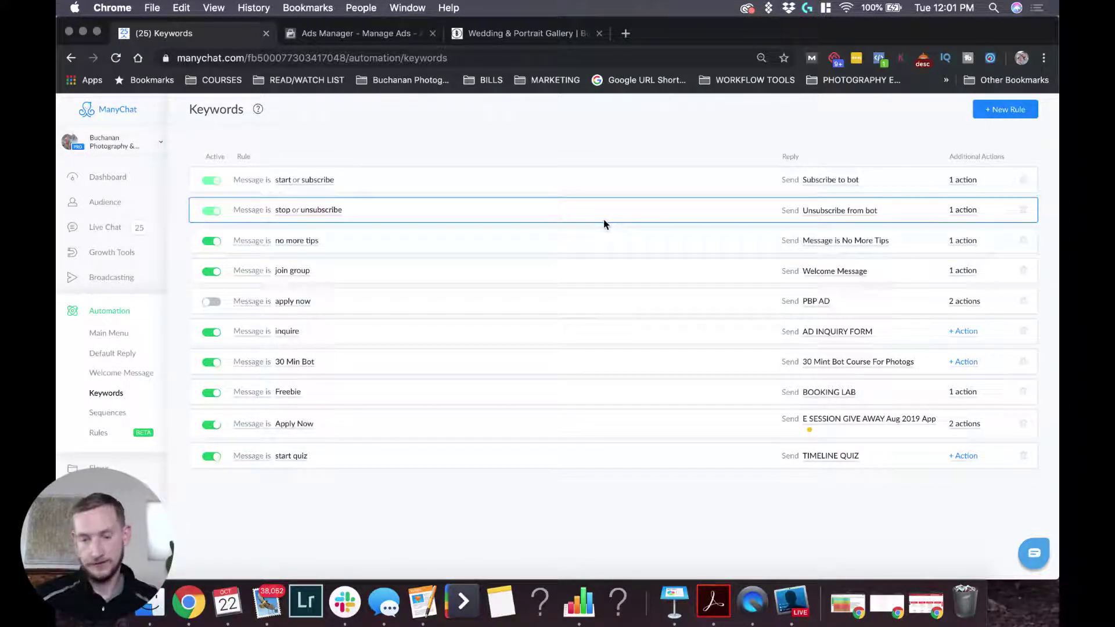
{"action": "left_click", "coordinate": [1016, 110]}
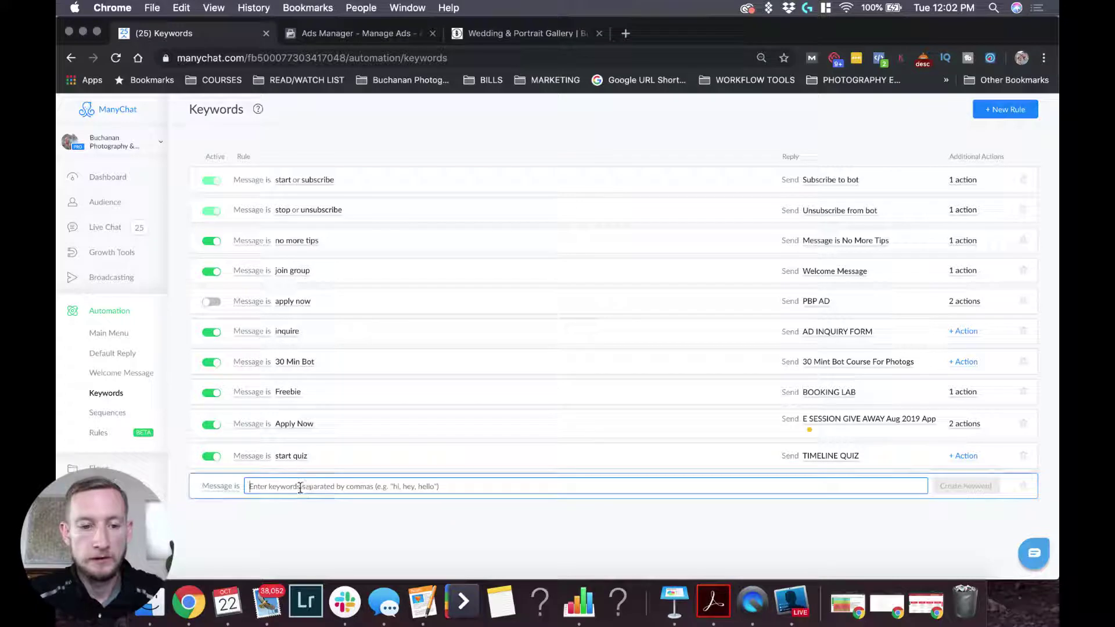
{"action": "type", "text": "start quiz"}
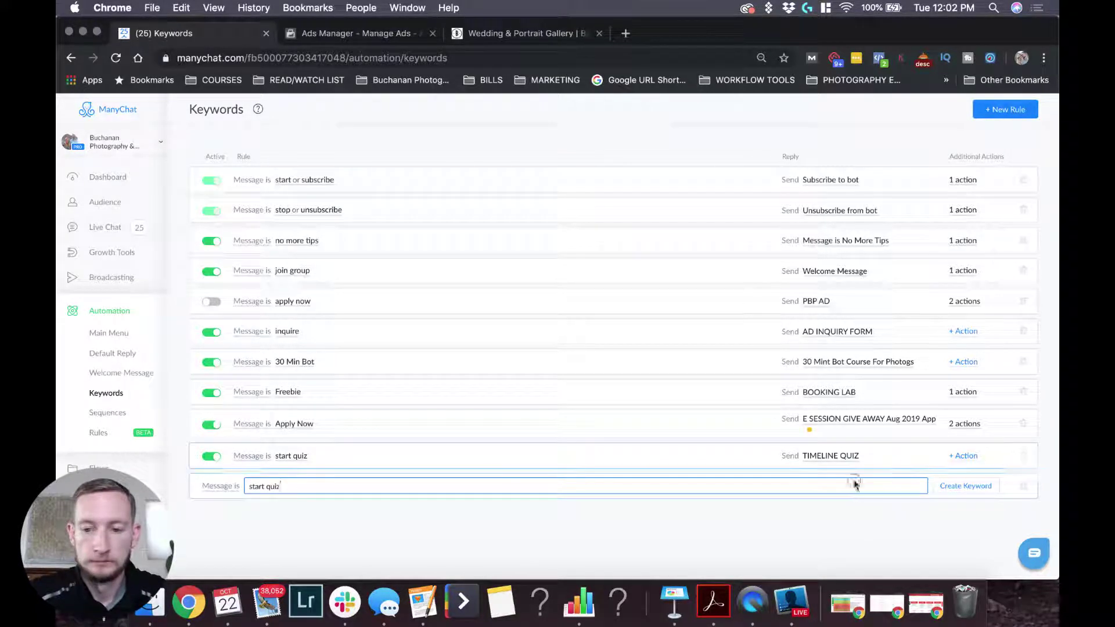
{"action": "left_click", "coordinate": [967, 491]}
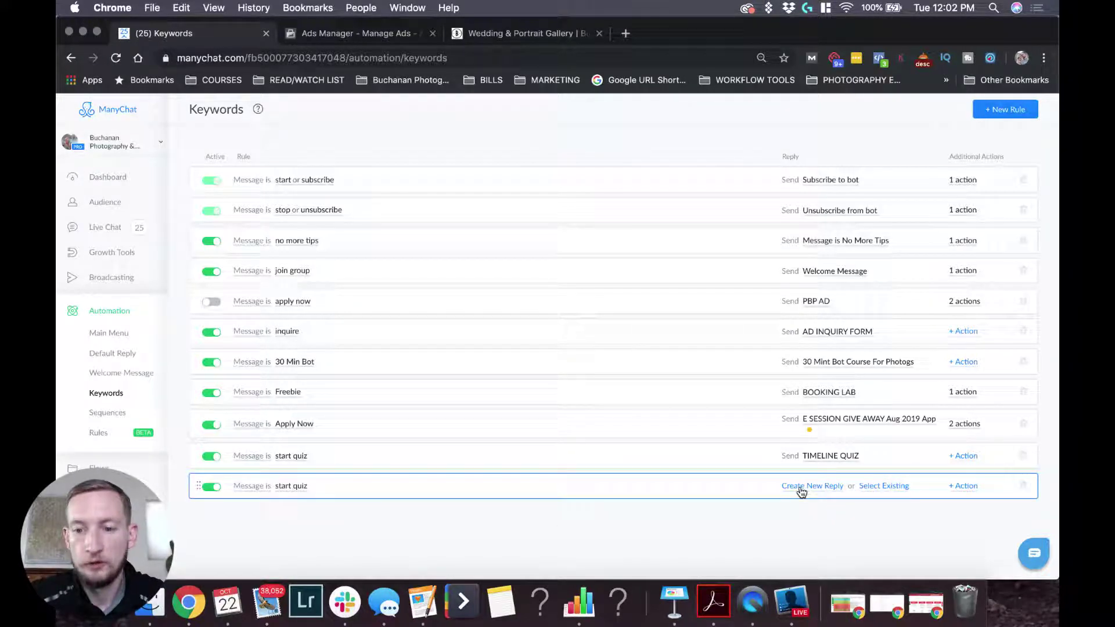
Step: Search the existing flows for "timeline" and attach the TIMELINE QUIZ flow as the new "start quiz" rule's reply
{"action": "left_click", "coordinate": [868, 488]}
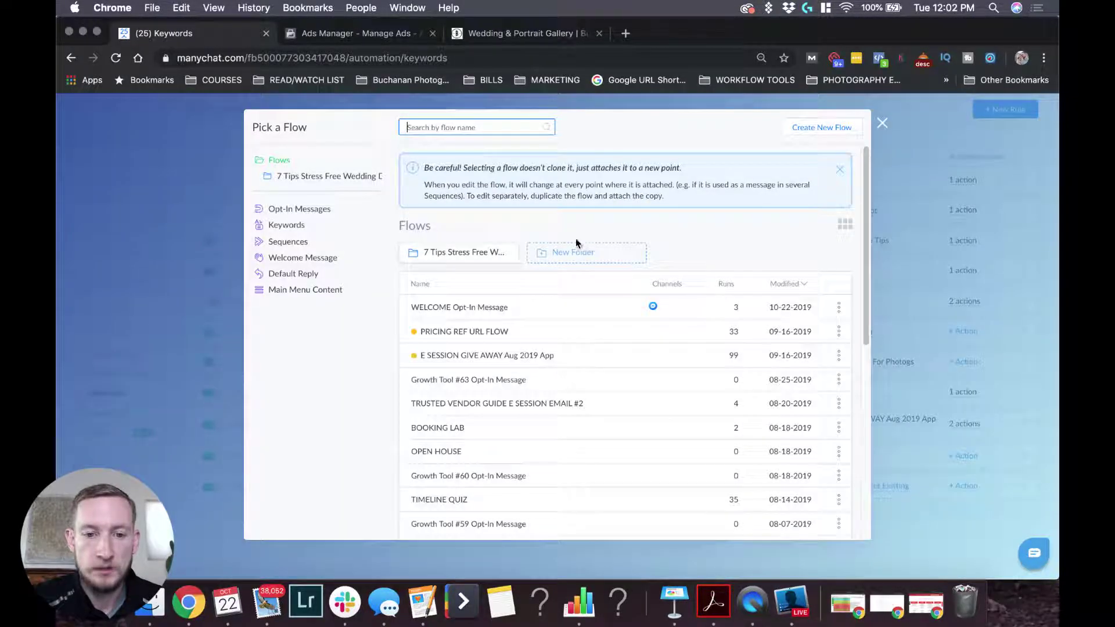
{"action": "scroll", "coordinate": [597, 404], "scroll_direction": "down", "scroll_amount": 10}
{"action": "scroll", "coordinate": [597, 404], "scroll_direction": "up", "scroll_amount": 9}
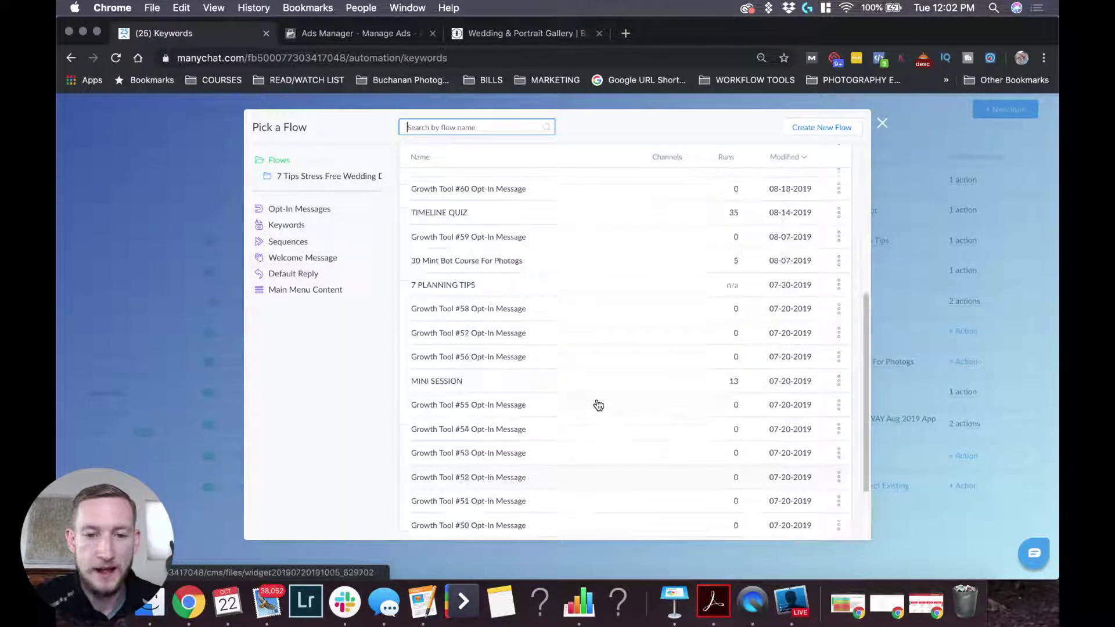
{"action": "scroll", "coordinate": [598, 405], "scroll_direction": "up", "scroll_amount": 1}
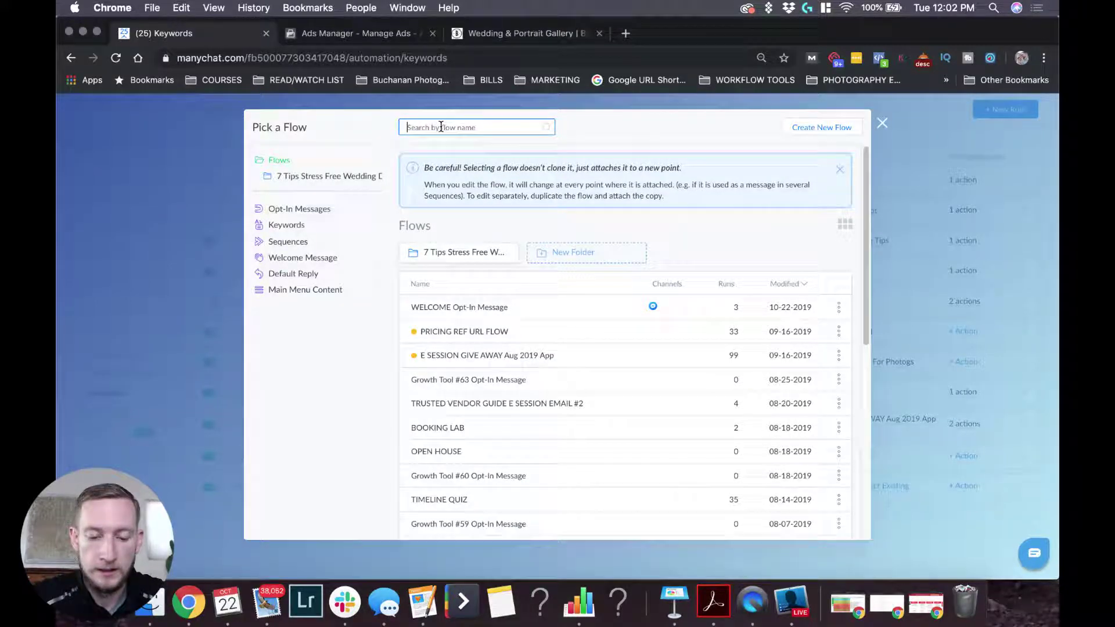
{"action": "type", "text": "timeline"}
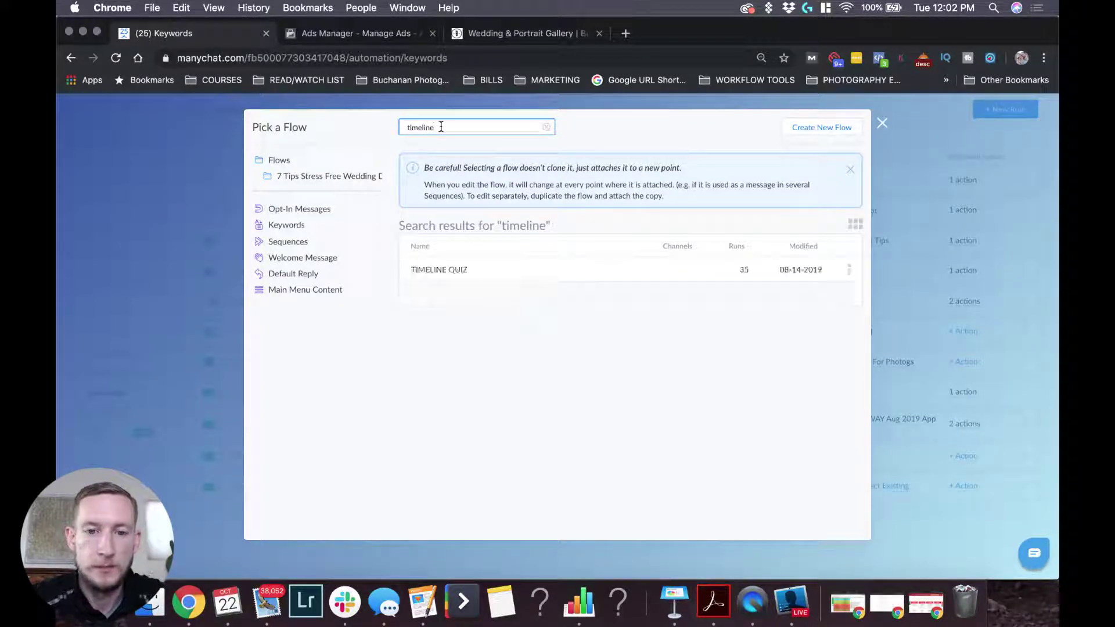
{"action": "left_click", "coordinate": [435, 272]}
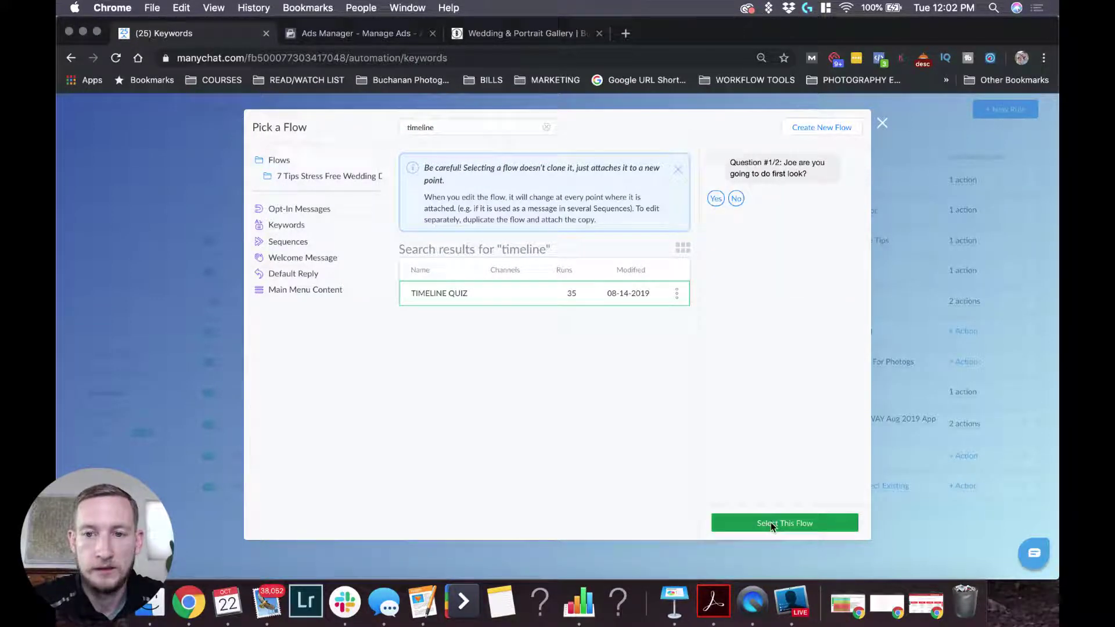
{"action": "left_click", "coordinate": [772, 524]}
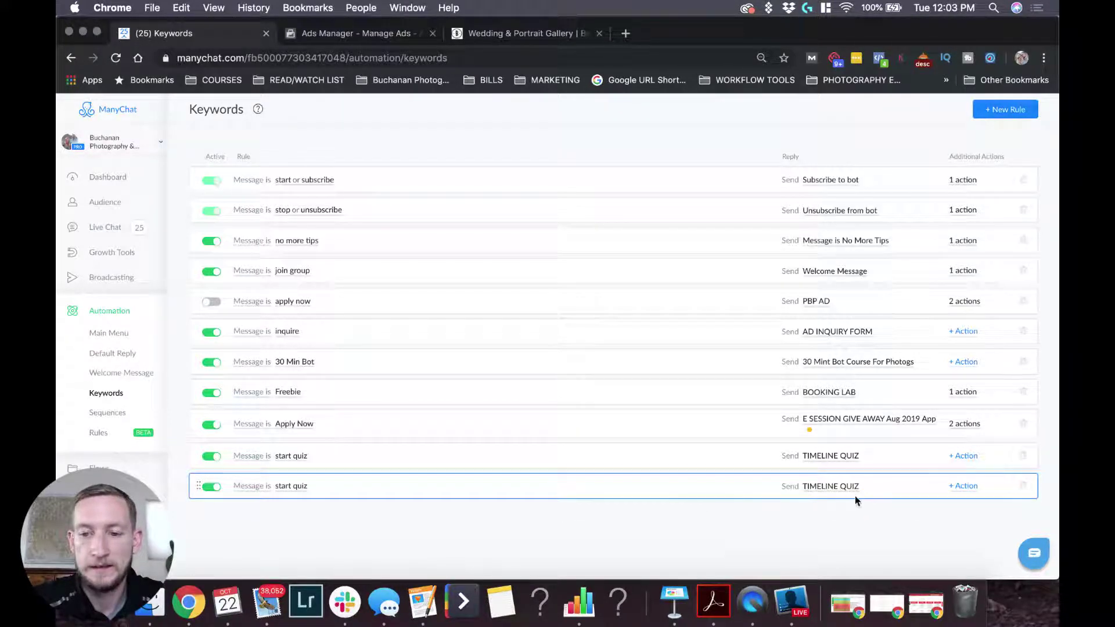
Step: Delete the newly added duplicate "start quiz" keyword rule
{"action": "left_click", "coordinate": [1024, 486]}
{"action": "left_click", "coordinate": [642, 148]}
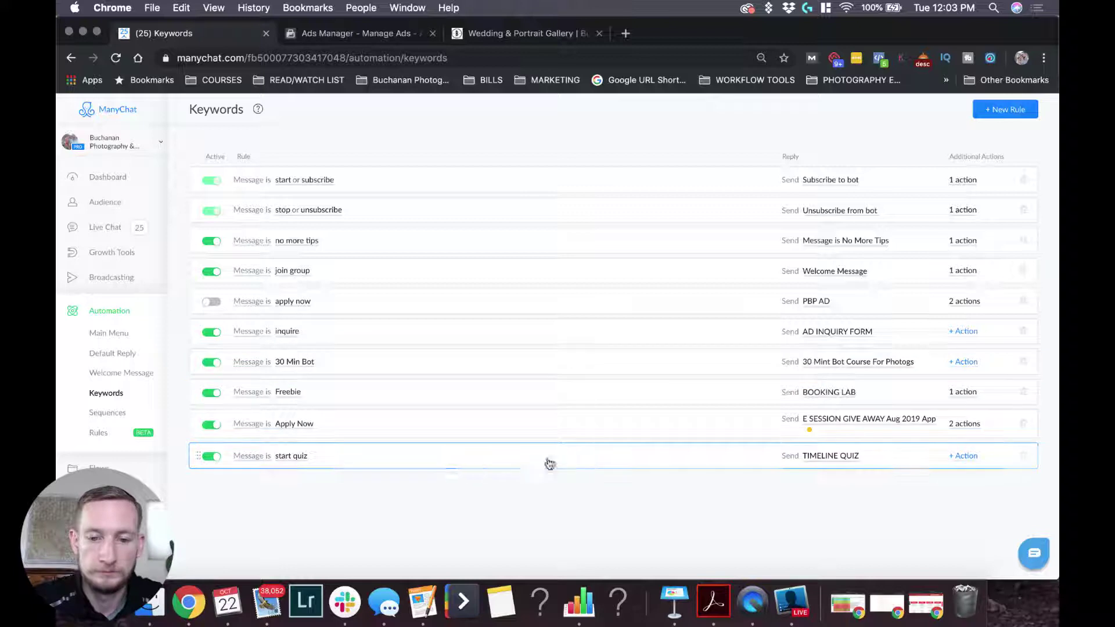
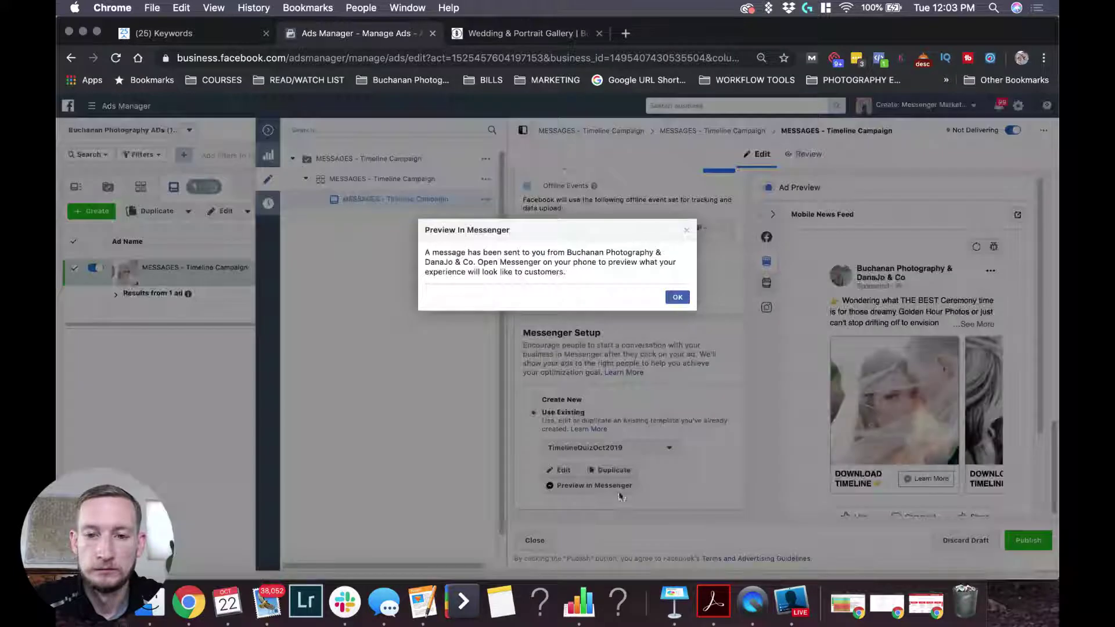
Step: Dismiss the ad's Preview in Messenger notice and open Facebook in a new browser tab
{"action": "left_click", "coordinate": [678, 297]}
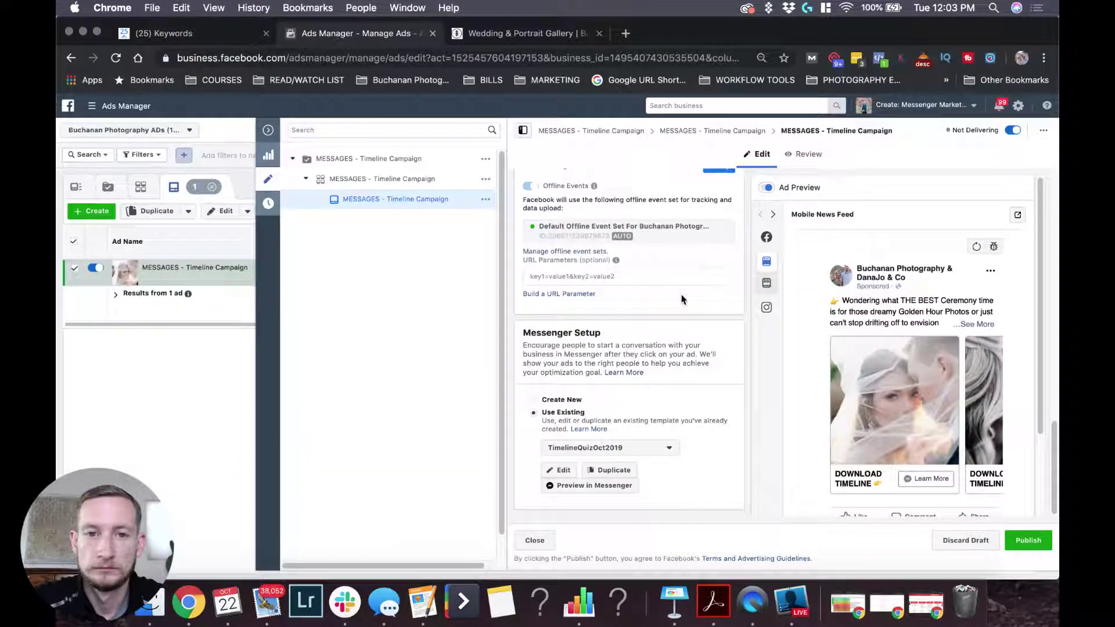
{"action": "left_click", "coordinate": [625, 34]}
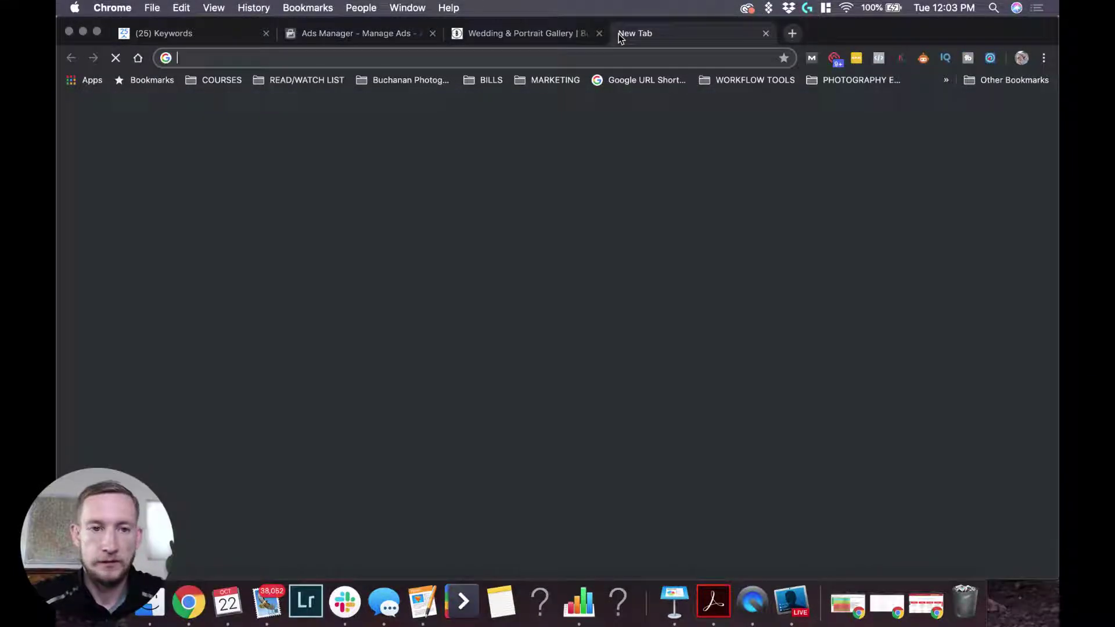
{"action": "type", "text": "facebook"}
{"action": "key", "text": "Return"}
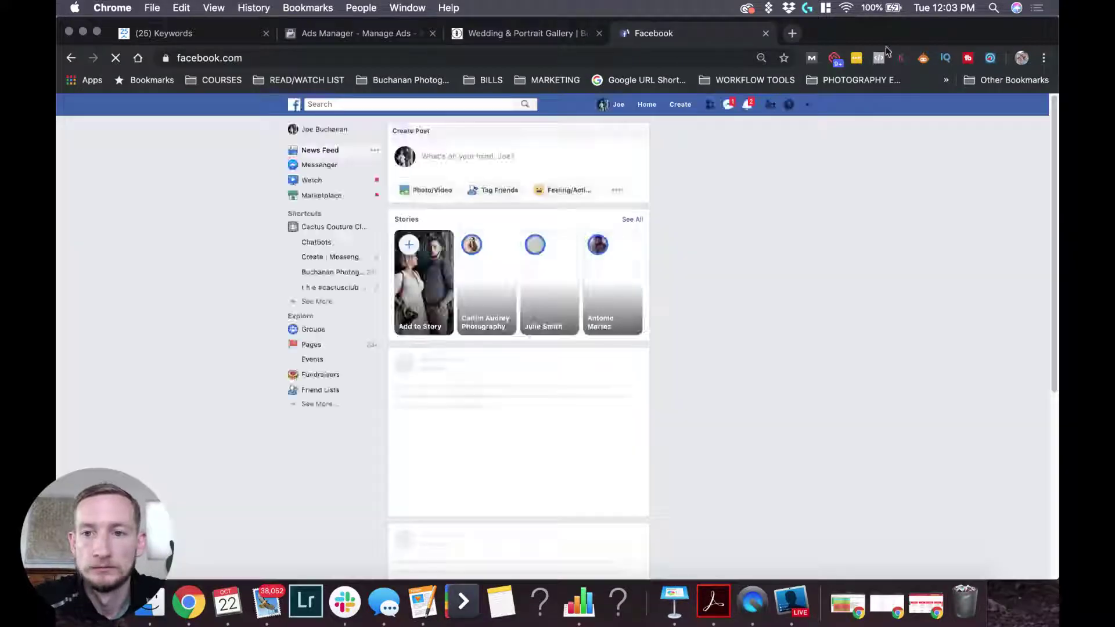
Step: Open the Buchanan Photography business conversation from the recent messages and read the timeline quiz welcome message
{"action": "left_click", "coordinate": [729, 106]}
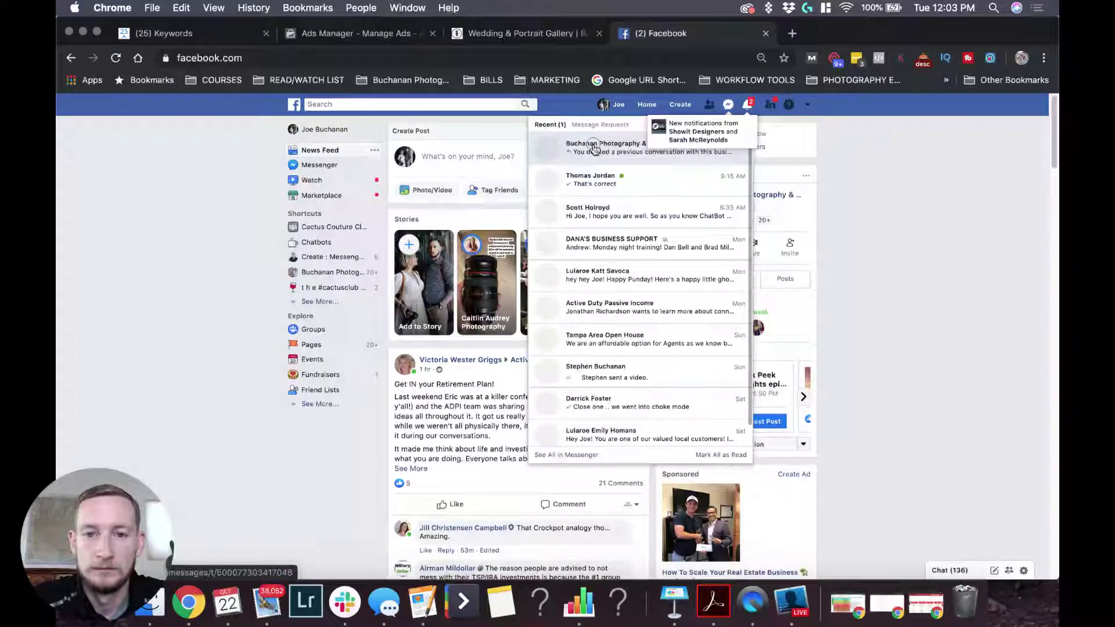
{"action": "left_click", "coordinate": [594, 149]}
{"action": "scroll", "coordinate": [697, 192], "scroll_direction": "down", "scroll_amount": 1}
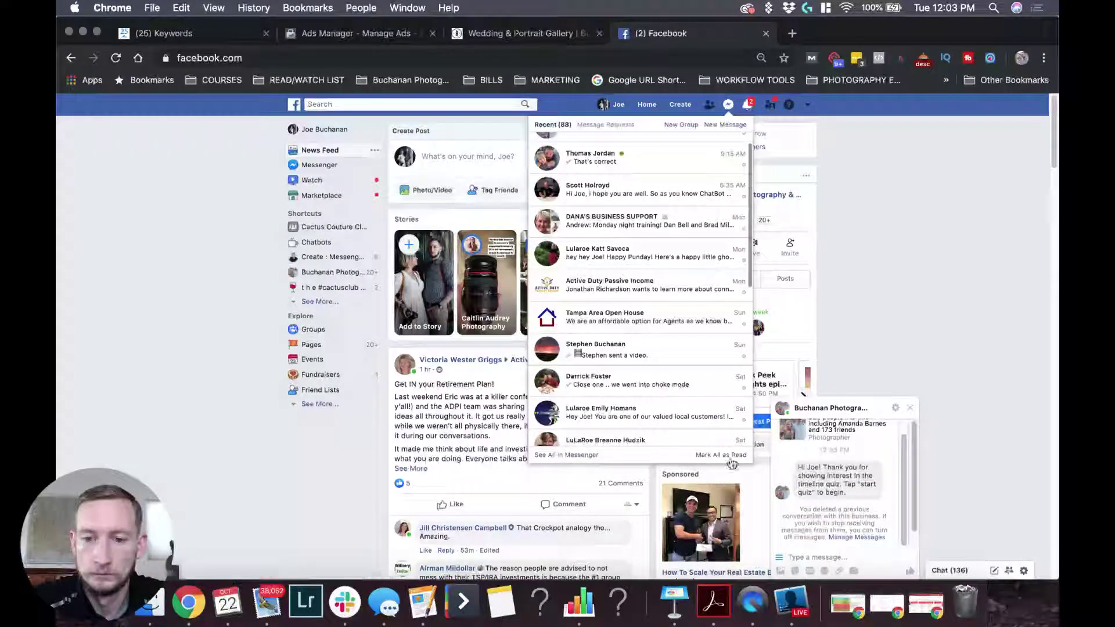
{"action": "left_click", "coordinate": [758, 339]}
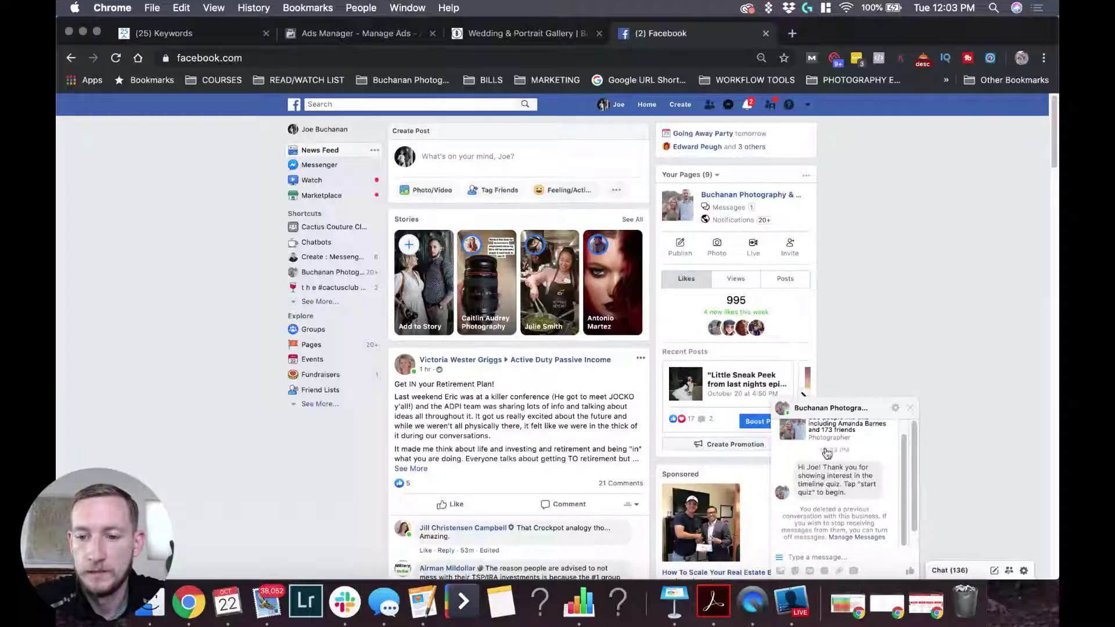
{"action": "double_click", "coordinate": [836, 476]}
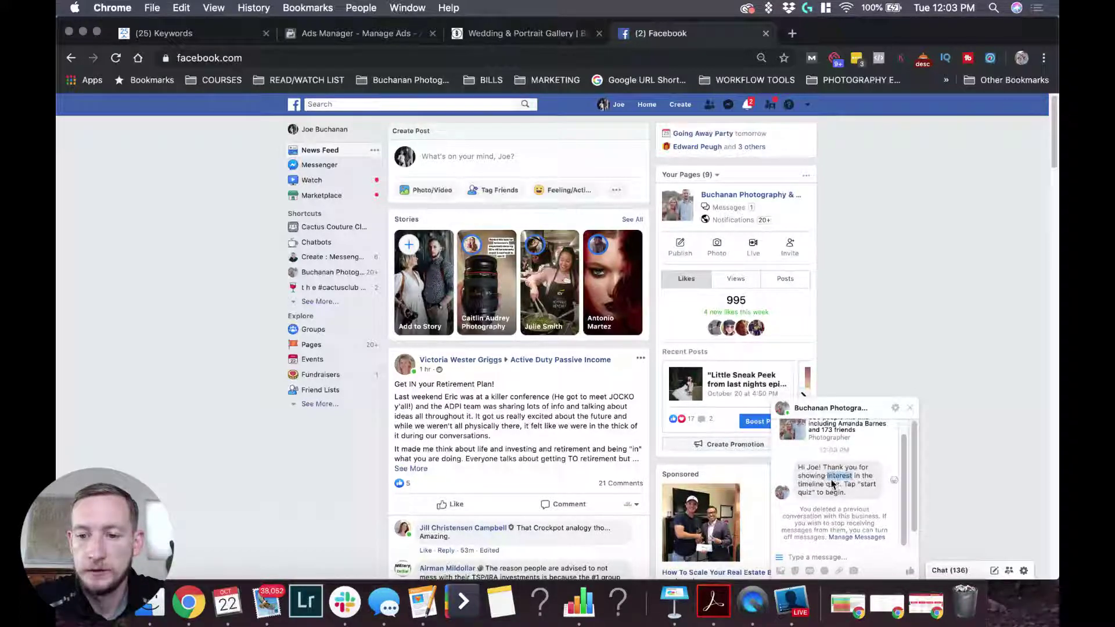
Step: Check the conversation's options, including deleting it, and minimise the chat without choosing any
{"action": "left_click", "coordinate": [895, 408]}
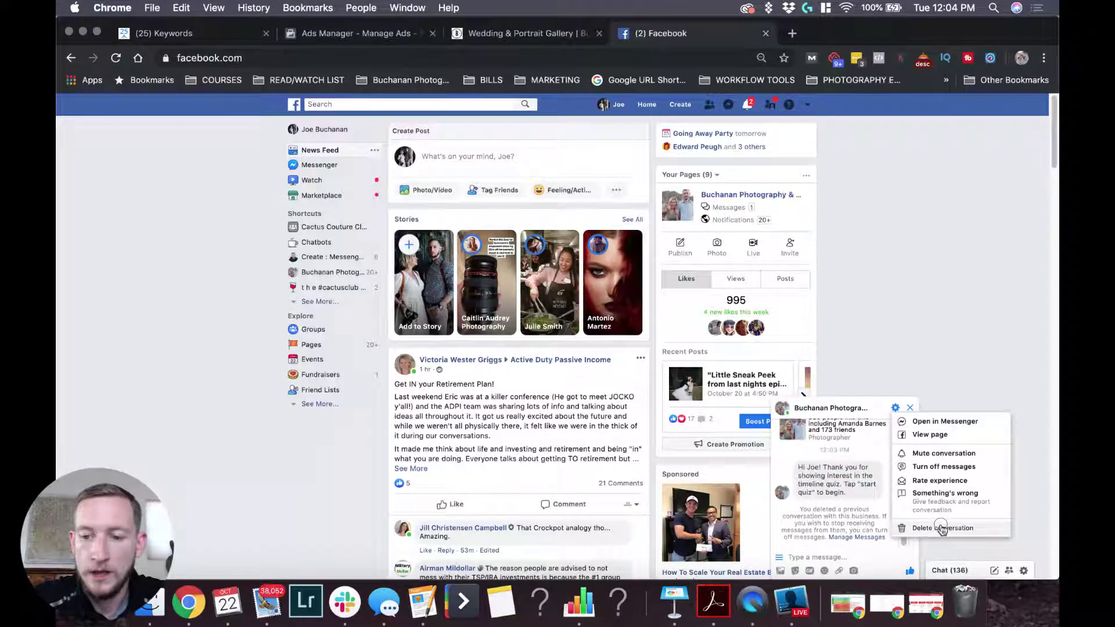
{"action": "left_click", "coordinate": [792, 514]}
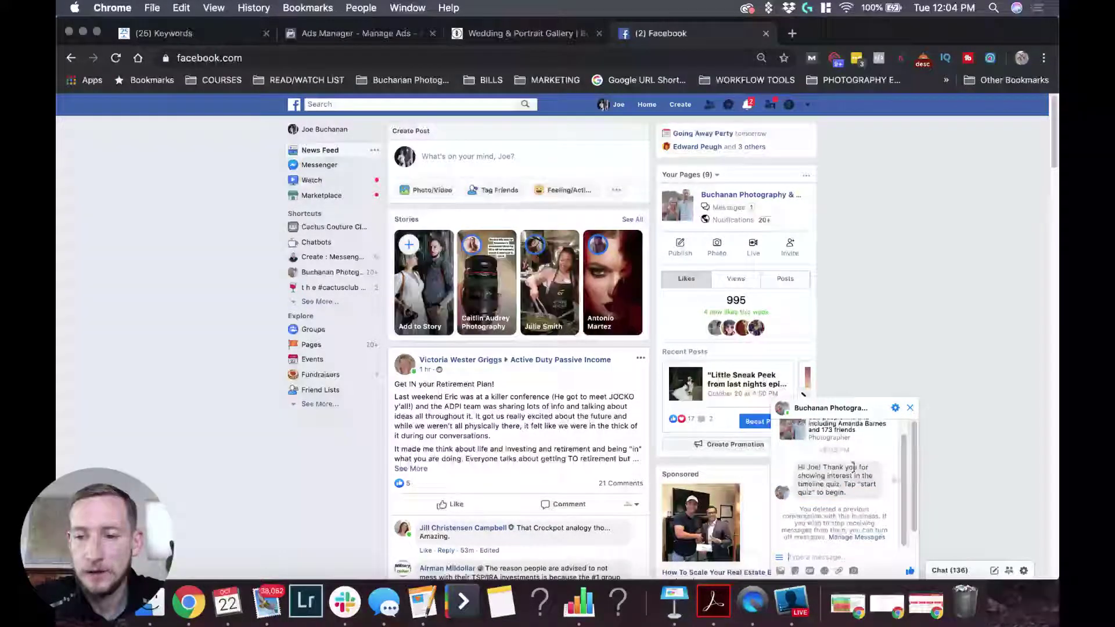
{"action": "left_click", "coordinate": [888, 409]}
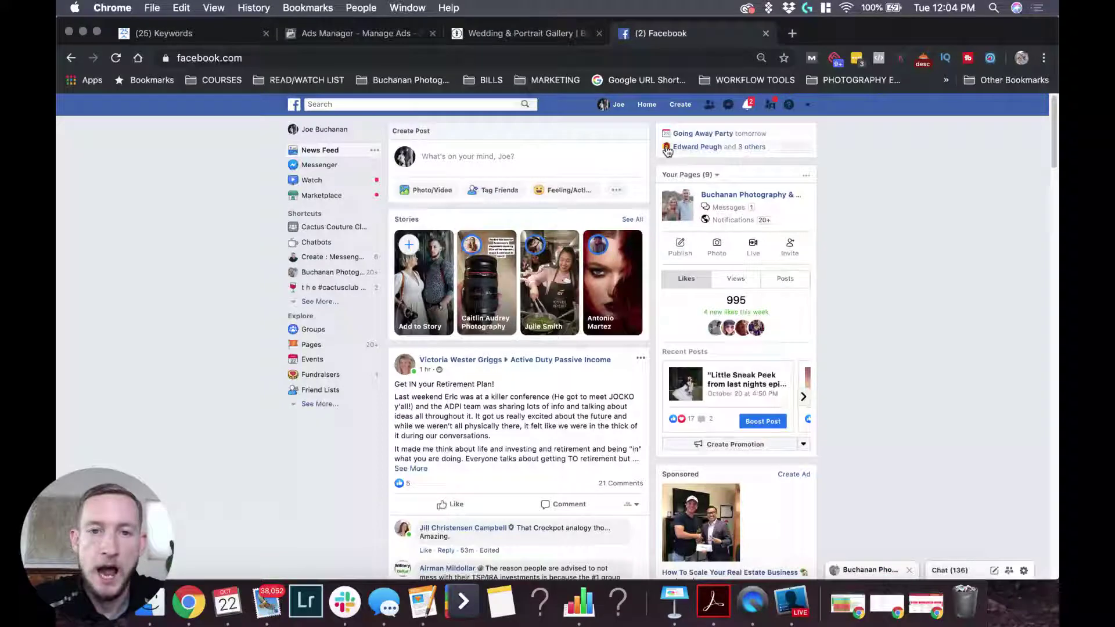
Step: Switch to ManyChat, inspect the TIMELINE QUIZ flow attached to the "start quiz" keyword, and return to the keyword list
{"action": "left_click", "coordinate": [186, 33]}
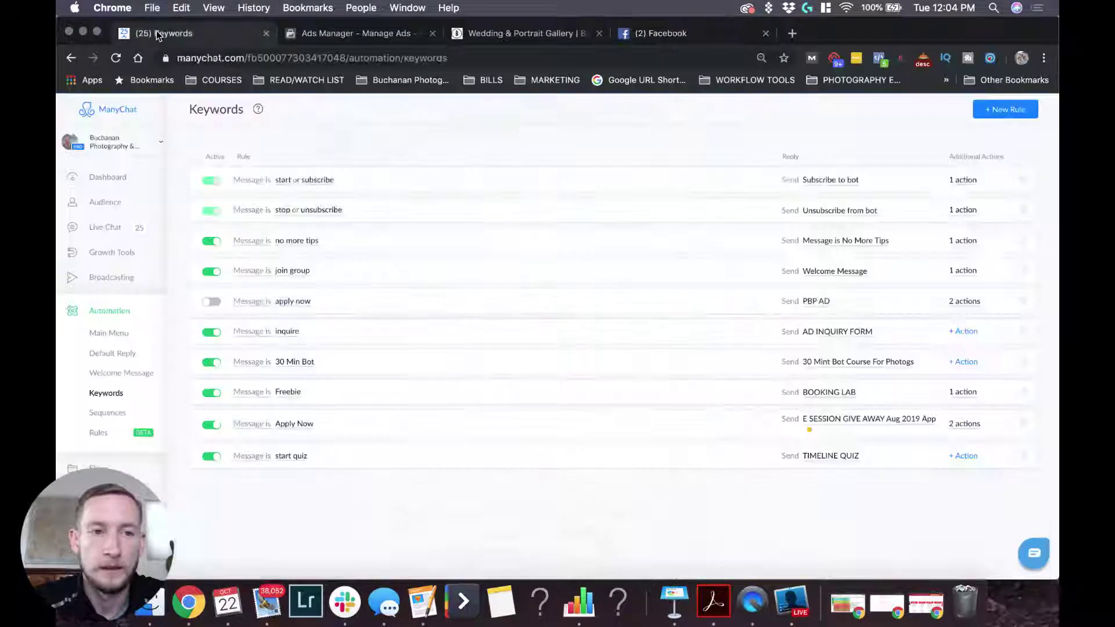
{"action": "left_click", "coordinate": [837, 457]}
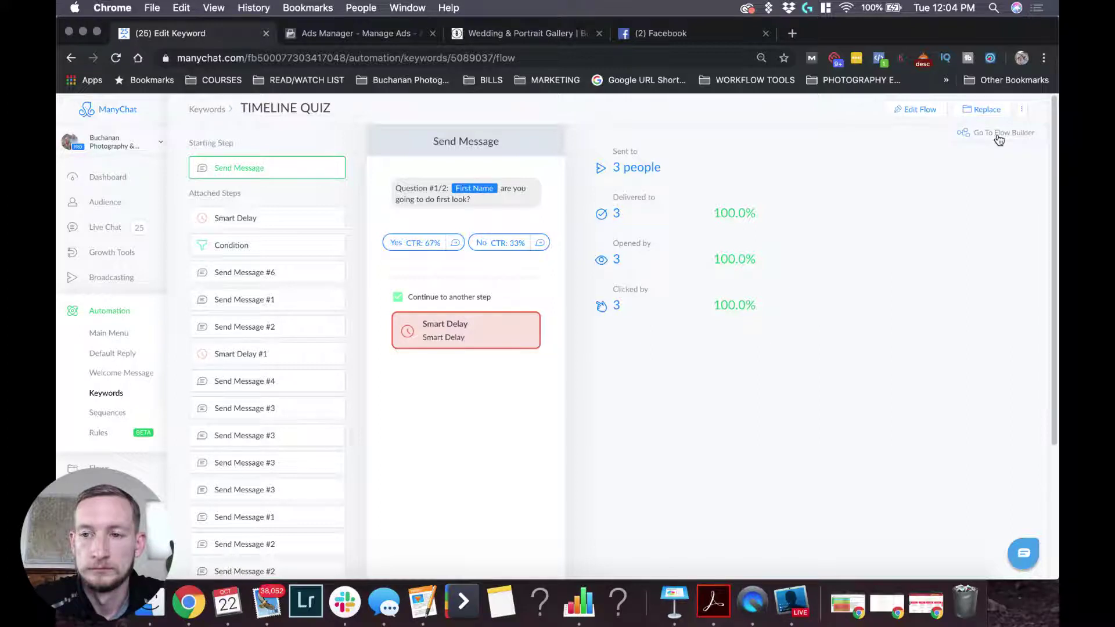
{"action": "left_click", "coordinate": [70, 58]}
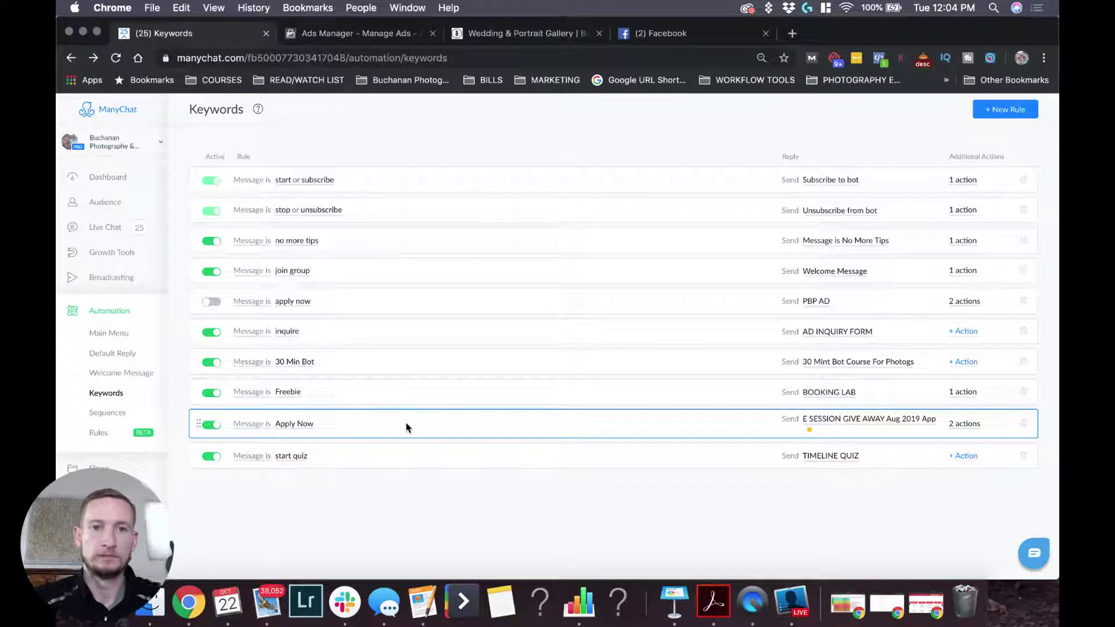
Step: Compare the ad's Messenger Setup in Ads Manager with the "start quiz" keyword rule in ManyChat
{"action": "left_click", "coordinate": [326, 32]}
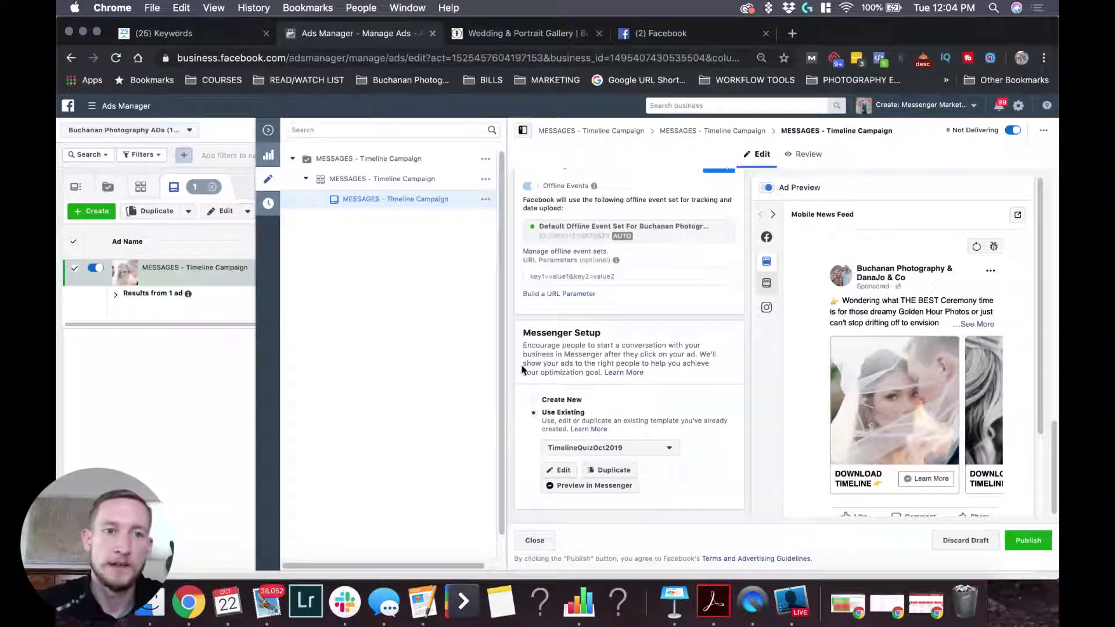
{"action": "left_click", "coordinate": [181, 36]}
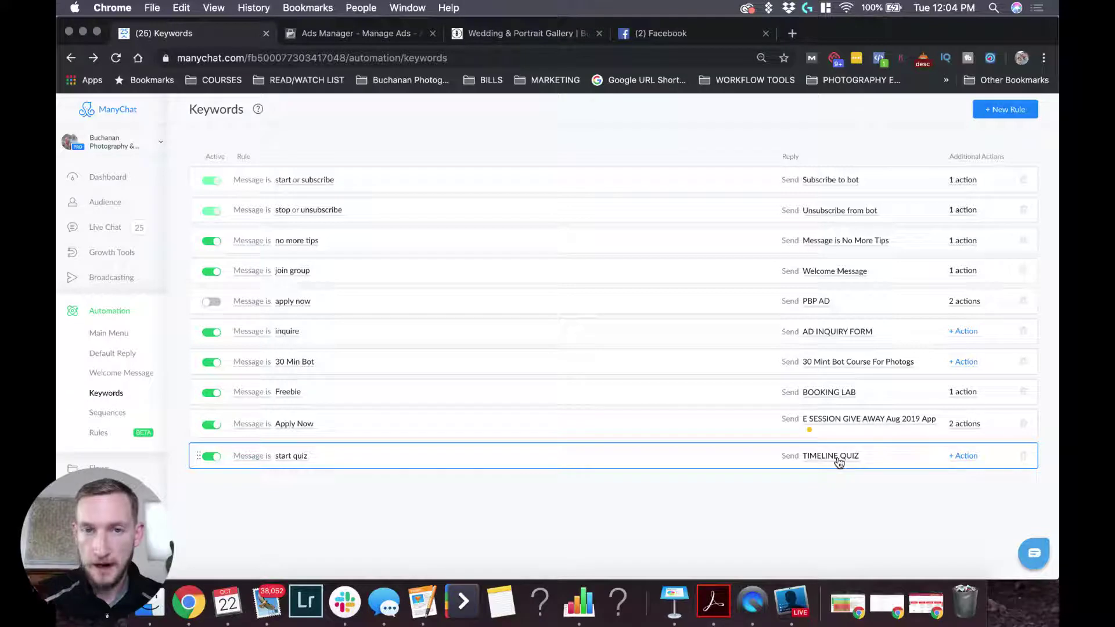
{"action": "left_click", "coordinate": [372, 33]}
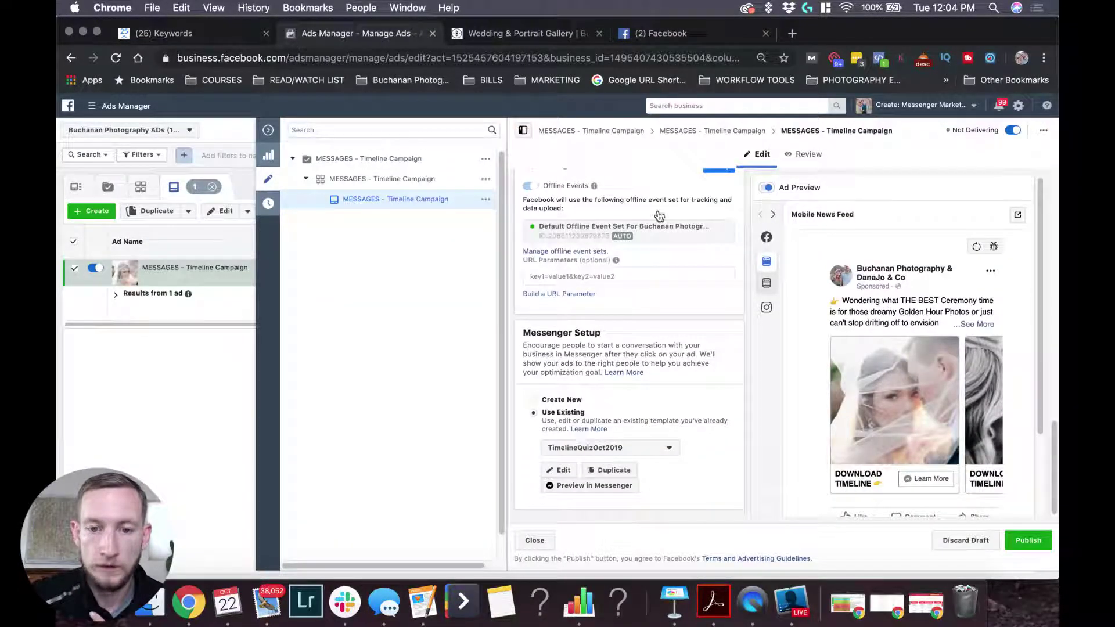
Step: Switch the ad's Messenger Setup to Create New and look over the available template types without picking another one
{"action": "left_click", "coordinate": [563, 399]}
{"action": "left_click", "coordinate": [585, 419]}
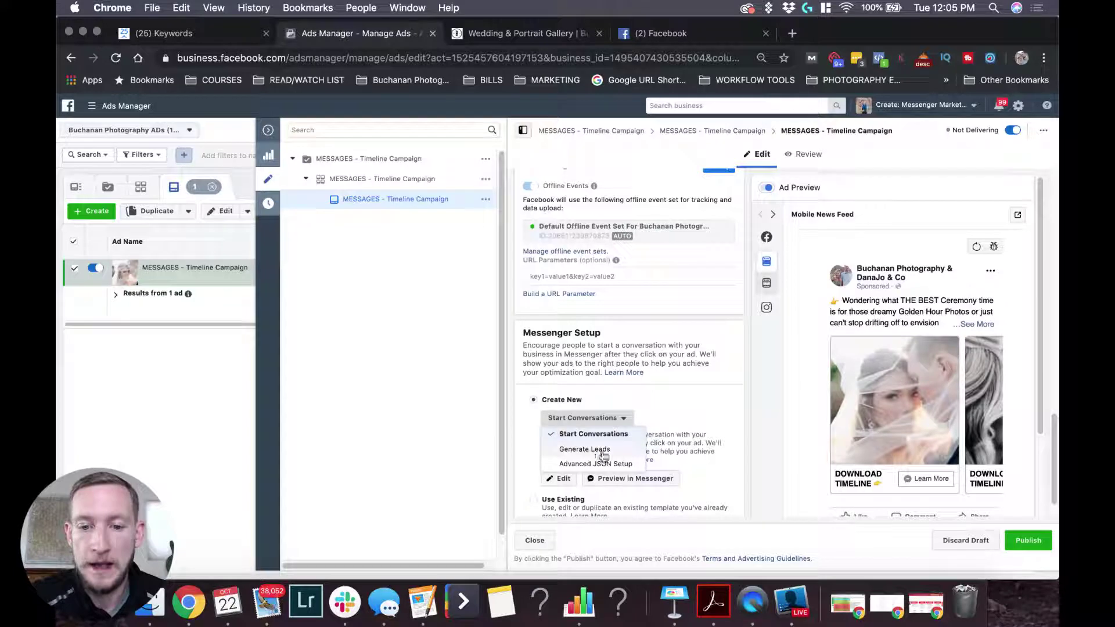
{"action": "left_click", "coordinate": [677, 412]}
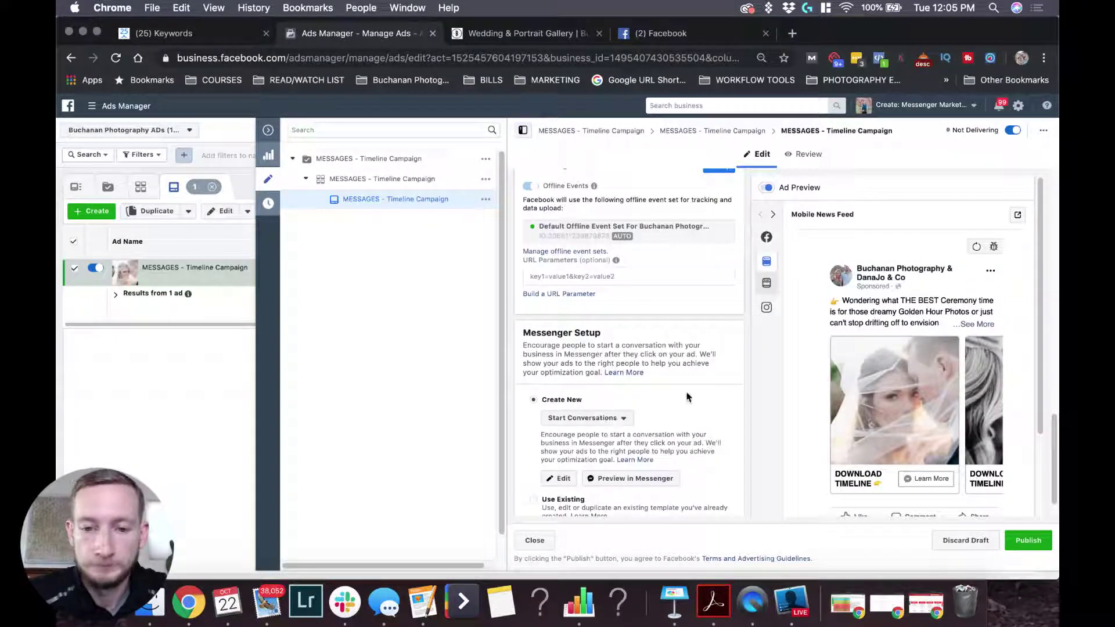
{"action": "scroll", "coordinate": [688, 397], "scroll_direction": "down", "scroll_amount": 1}
{"action": "left_click", "coordinate": [604, 386]}
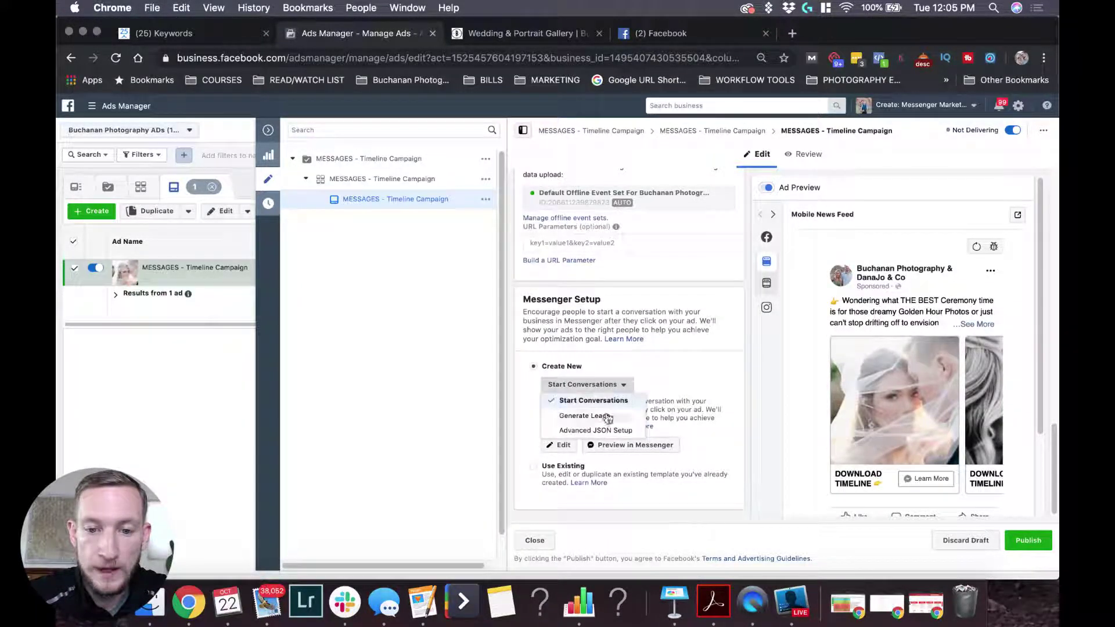
{"action": "left_click", "coordinate": [595, 446]}
Step: Set the ad's Messenger Setup to use the existing TimelineQuizOct2019 template
{"action": "left_click", "coordinate": [533, 466]}
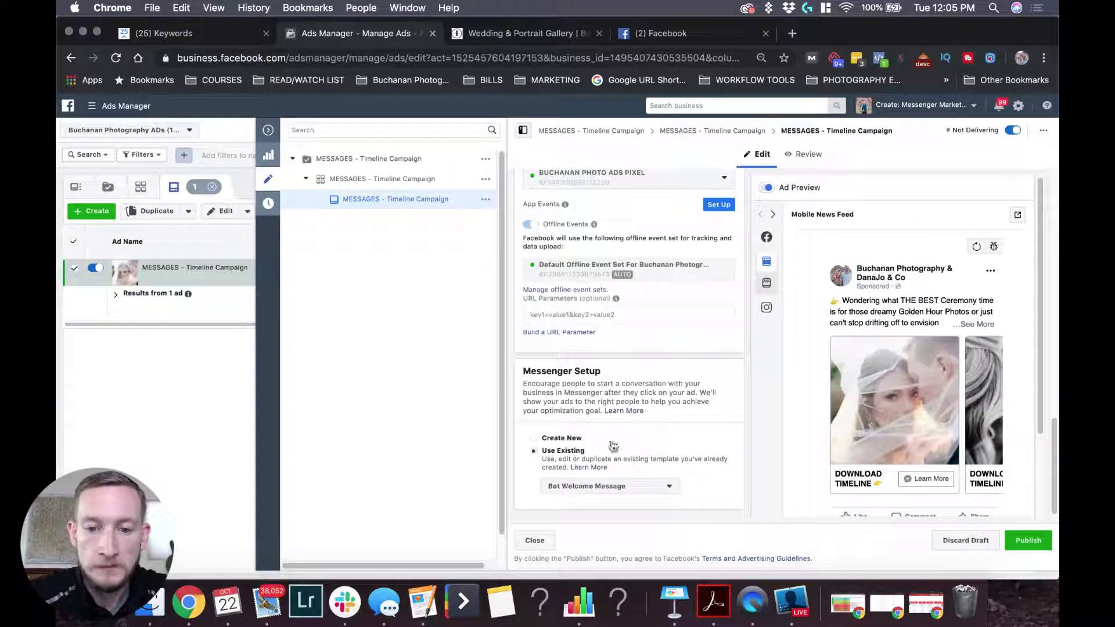
{"action": "left_click", "coordinate": [587, 490]}
{"action": "left_click", "coordinate": [604, 361]}
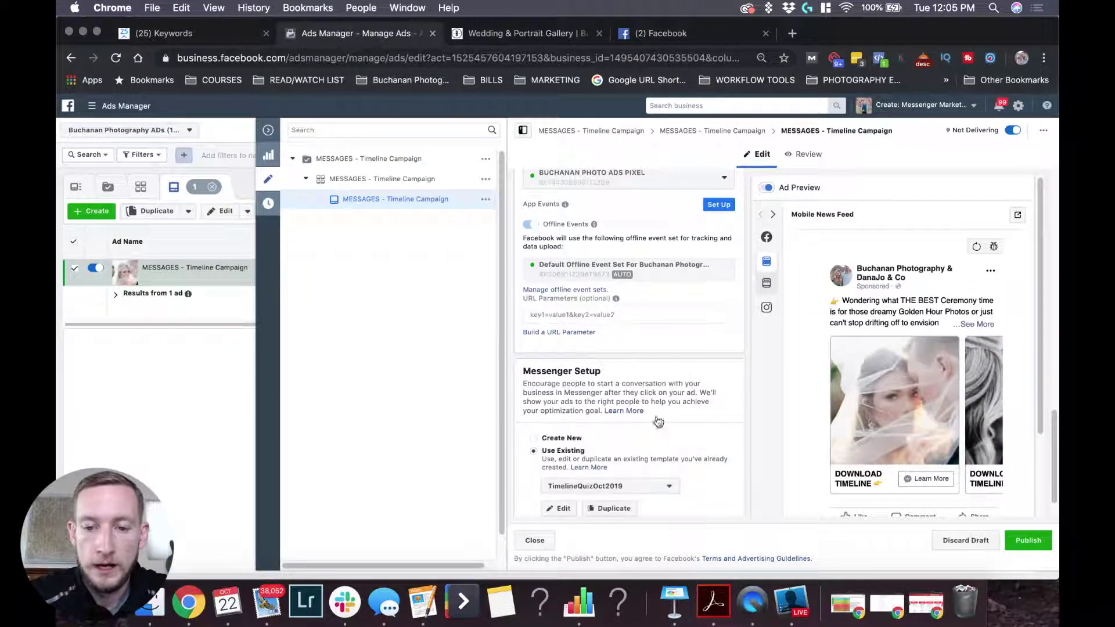
{"action": "scroll", "coordinate": [629, 479], "scroll_direction": "down", "scroll_amount": 1}
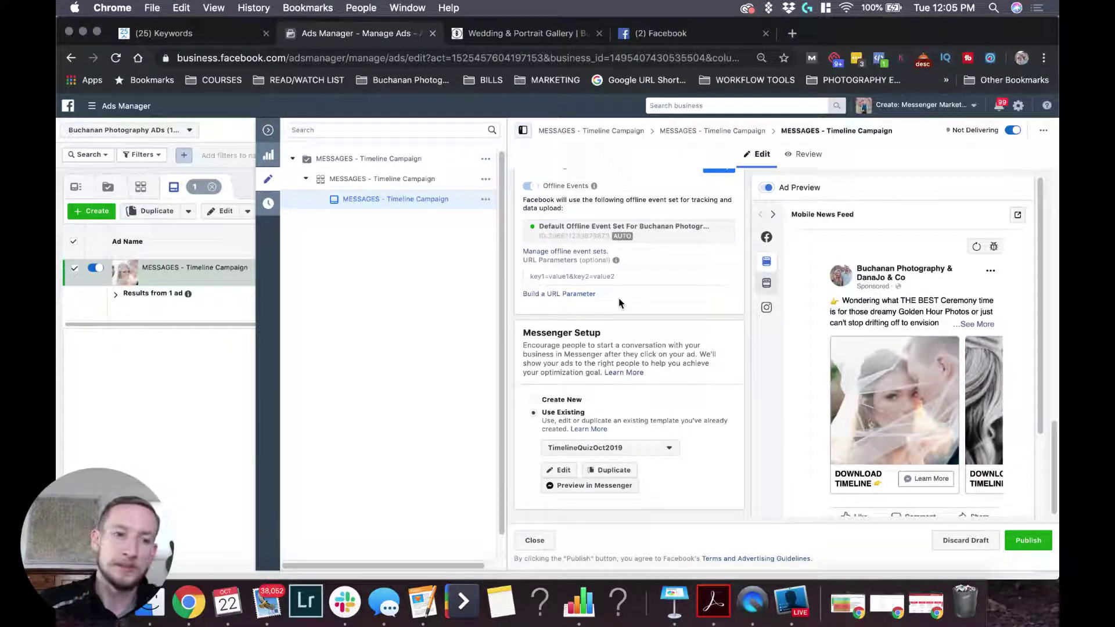
Step: Switch to ManyChat and look through the subscriber list in Audience
{"action": "left_click", "coordinate": [164, 41]}
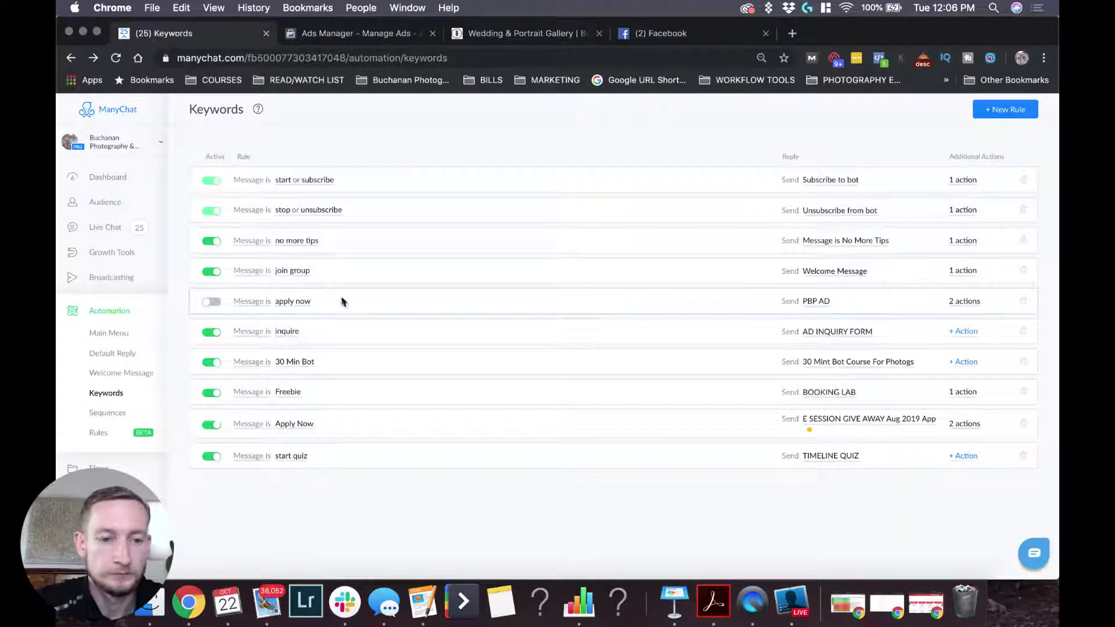
{"action": "left_click", "coordinate": [110, 209]}
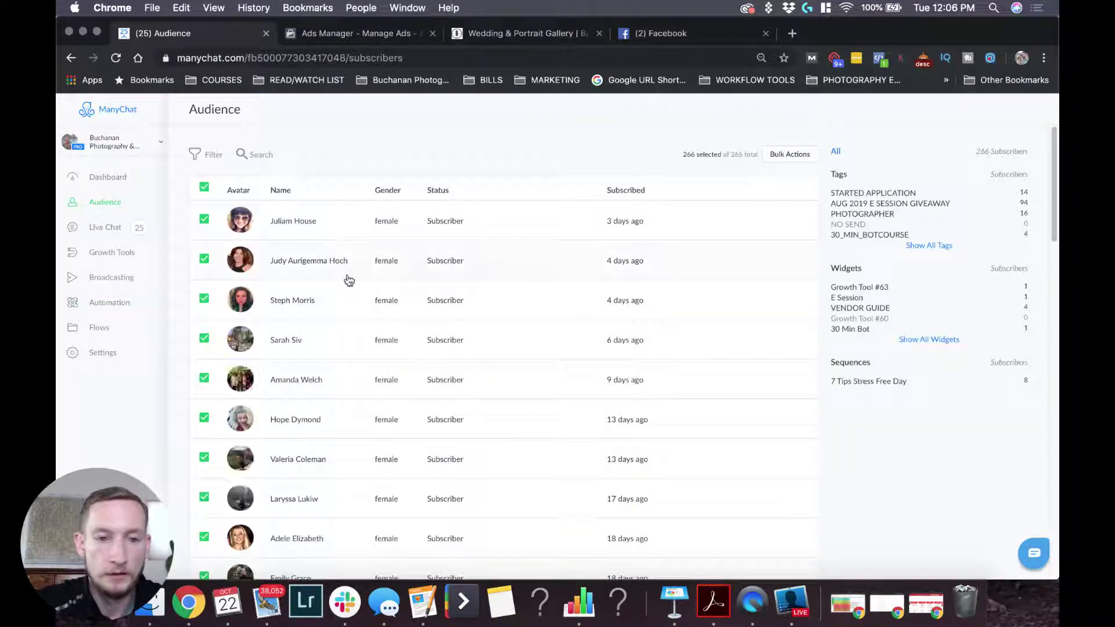
{"action": "scroll", "coordinate": [347, 279], "scroll_direction": "down", "scroll_amount": 10}
{"action": "scroll", "coordinate": [347, 279], "scroll_direction": "up", "scroll_amount": 9}
Step: Review the bot's Active Subscribers statistics on the ManyChat Dashboard
{"action": "left_click", "coordinate": [113, 175]}
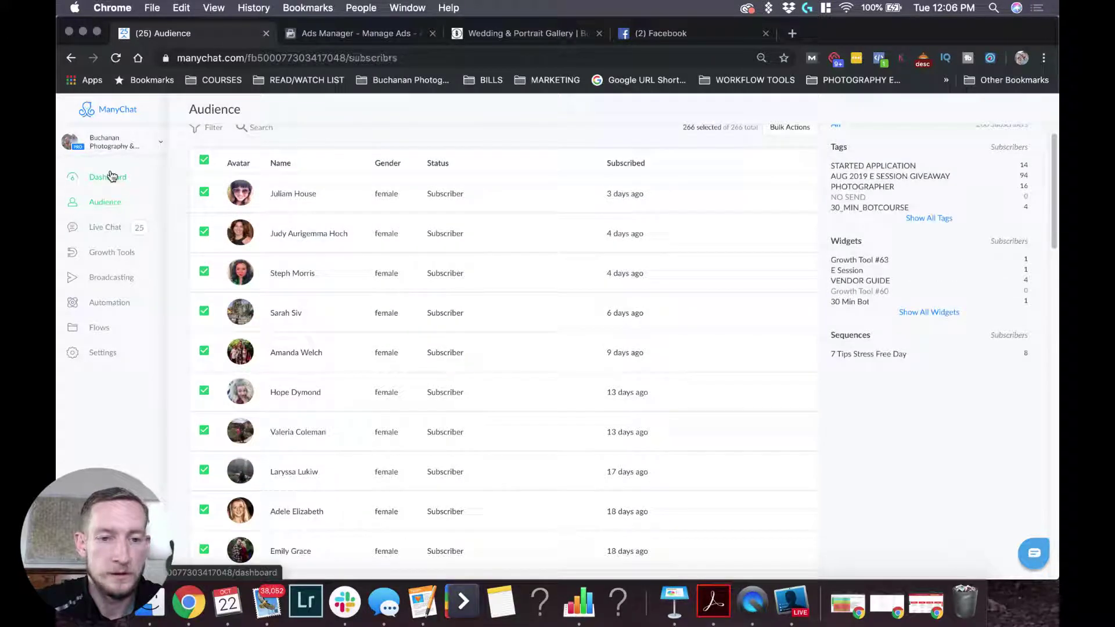
{"action": "scroll", "coordinate": [453, 485], "scroll_direction": "down", "scroll_amount": 3}
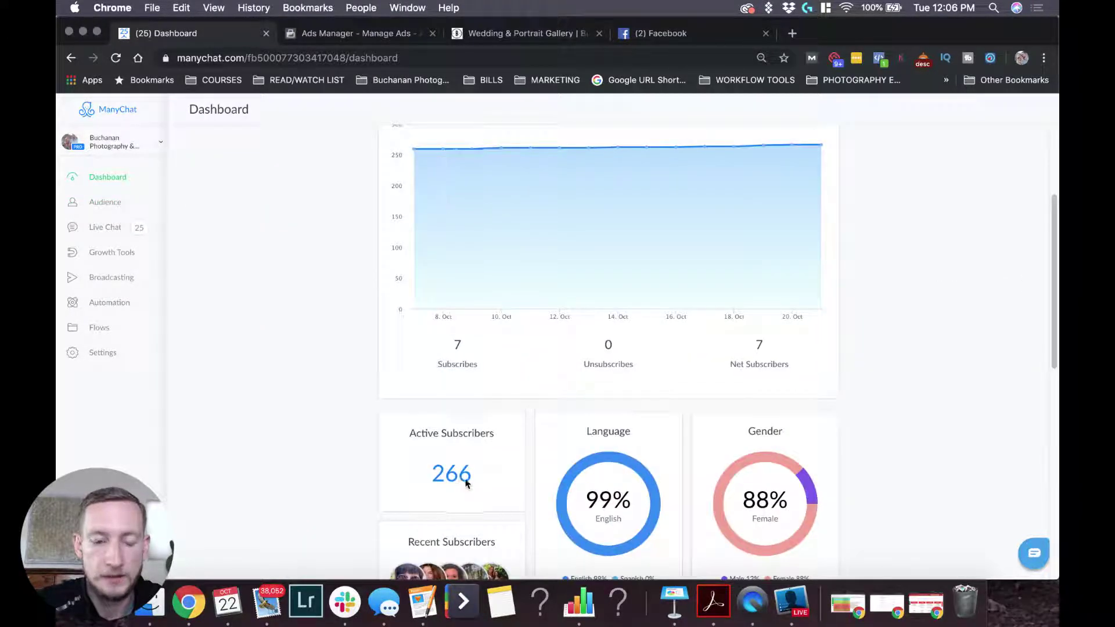
{"action": "left_click_drag", "start_coordinate": [460, 498], "coordinate": [545, 463]}
{"action": "scroll", "coordinate": [442, 450], "scroll_direction": "up", "scroll_amount": 3}
{"action": "scroll", "coordinate": [441, 449], "scroll_direction": "up", "scroll_amount": 1}
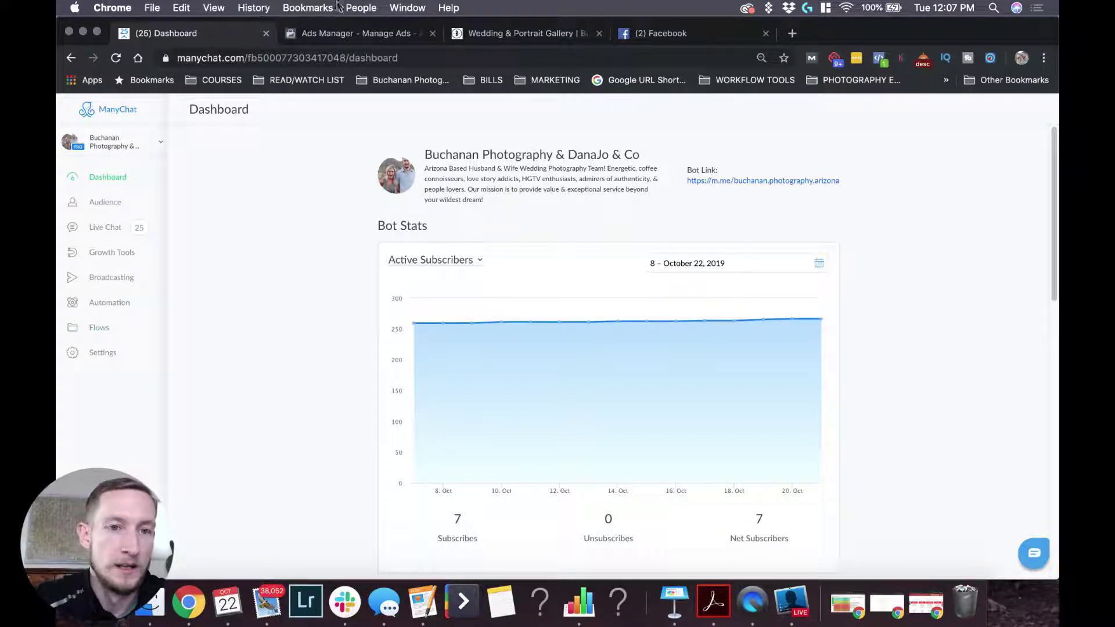
Step: Return to the Keywords automation and open the "start quiz" rule's TIMELINE QUIZ flow in the Flow Builder
{"action": "left_click", "coordinate": [409, 36]}
{"action": "left_click", "coordinate": [224, 29]}
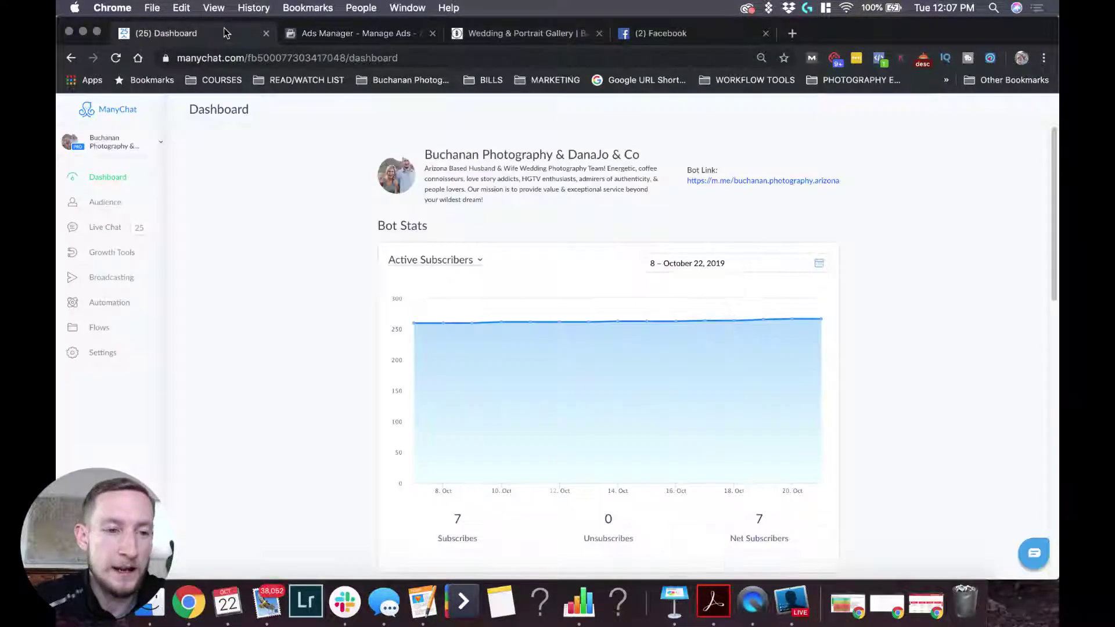
{"action": "left_click", "coordinate": [99, 329]}
{"action": "left_click", "coordinate": [108, 304]}
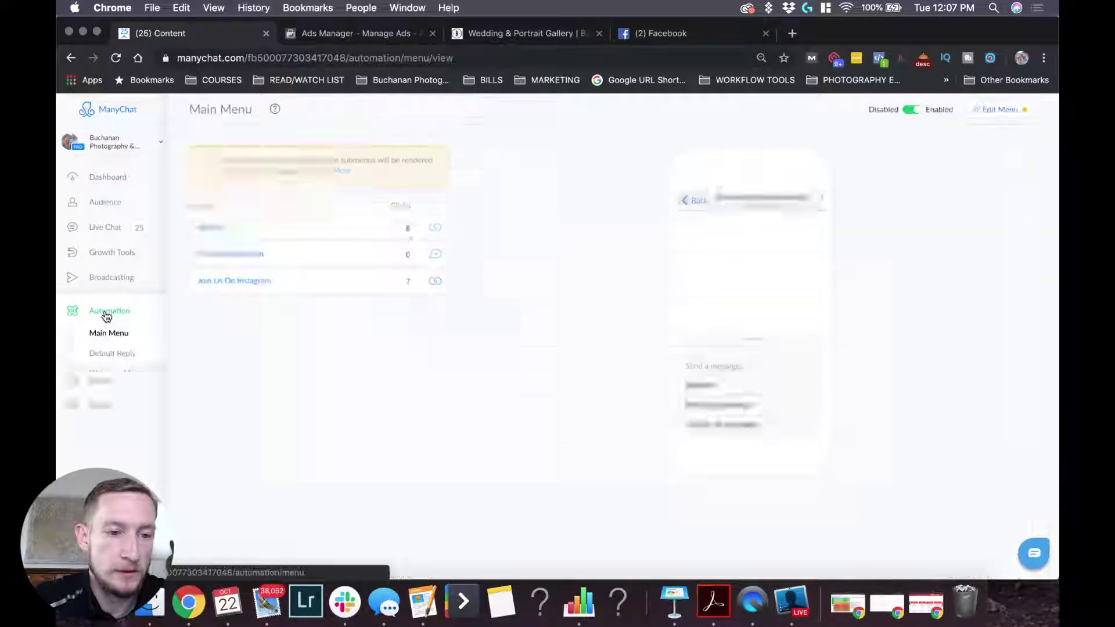
{"action": "left_click", "coordinate": [108, 393]}
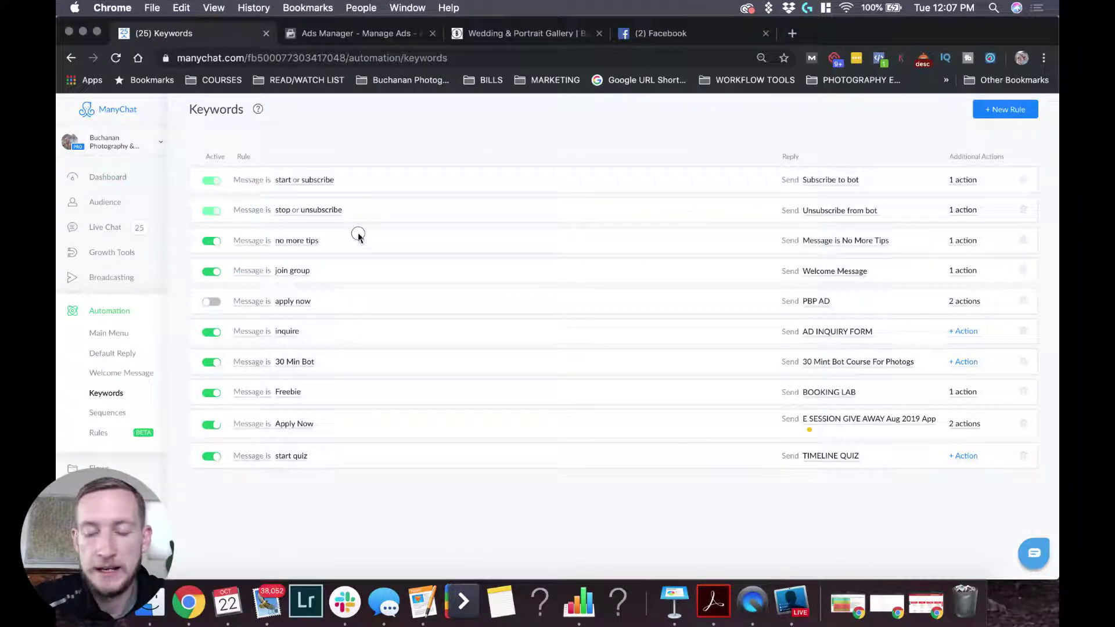
{"action": "left_click", "coordinate": [830, 456]}
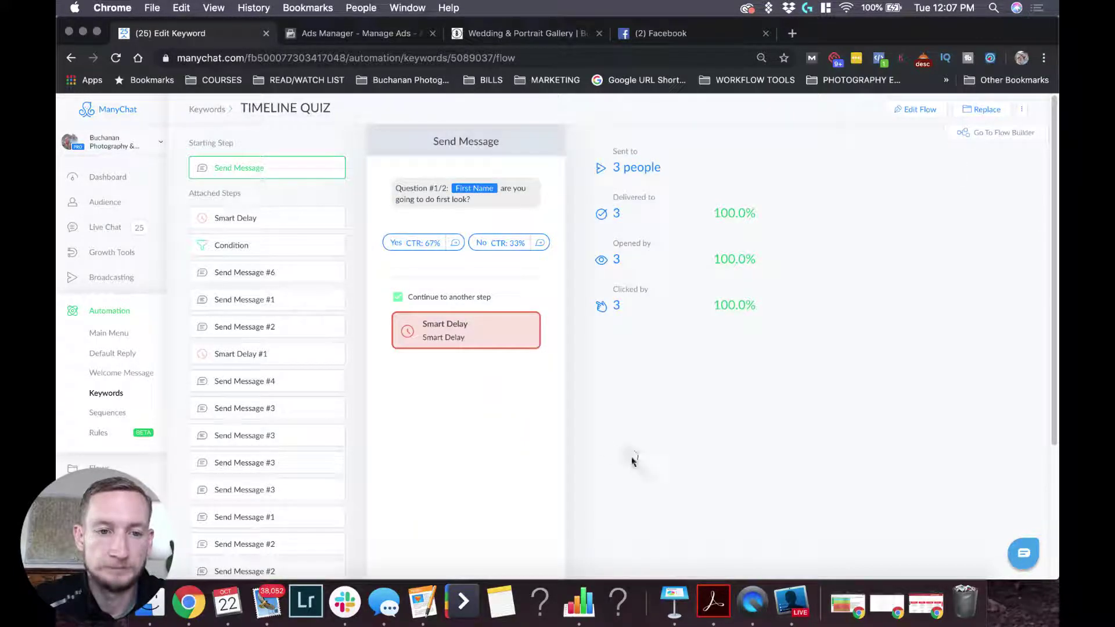
{"action": "left_click", "coordinate": [1000, 133]}
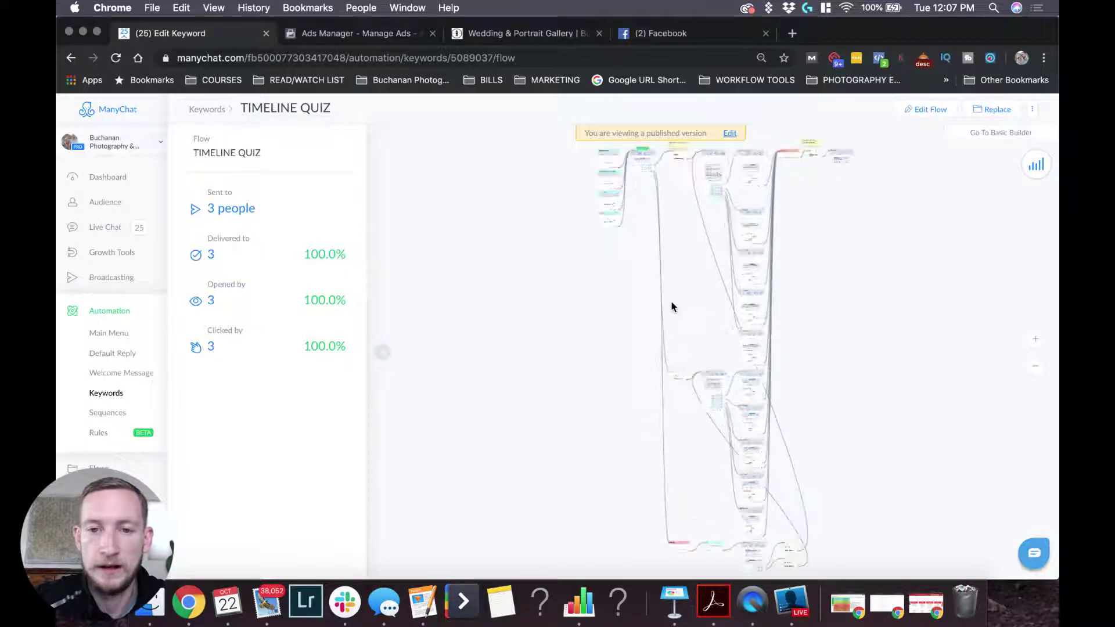
Step: Examine the flow's starting message, the Question #1/2 first-look prompt with its Yes and No replies
{"action": "scroll", "coordinate": [652, 314], "scroll_direction": "up", "scroll_amount": 2}
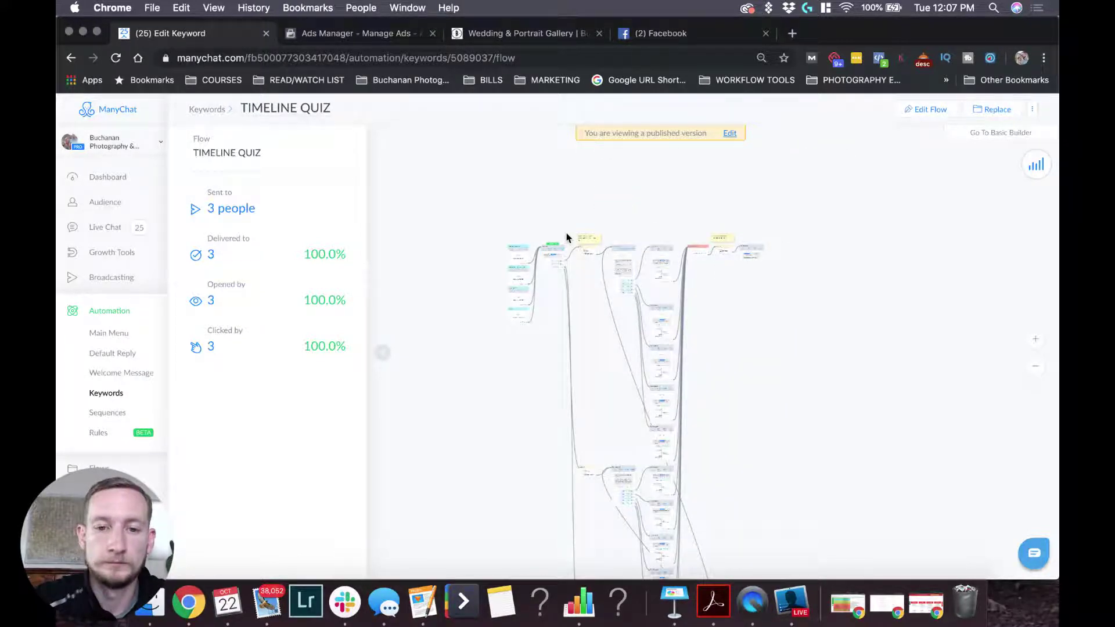
{"action": "scroll", "coordinate": [591, 403], "scroll_direction": "up", "scroll_amount": 3}
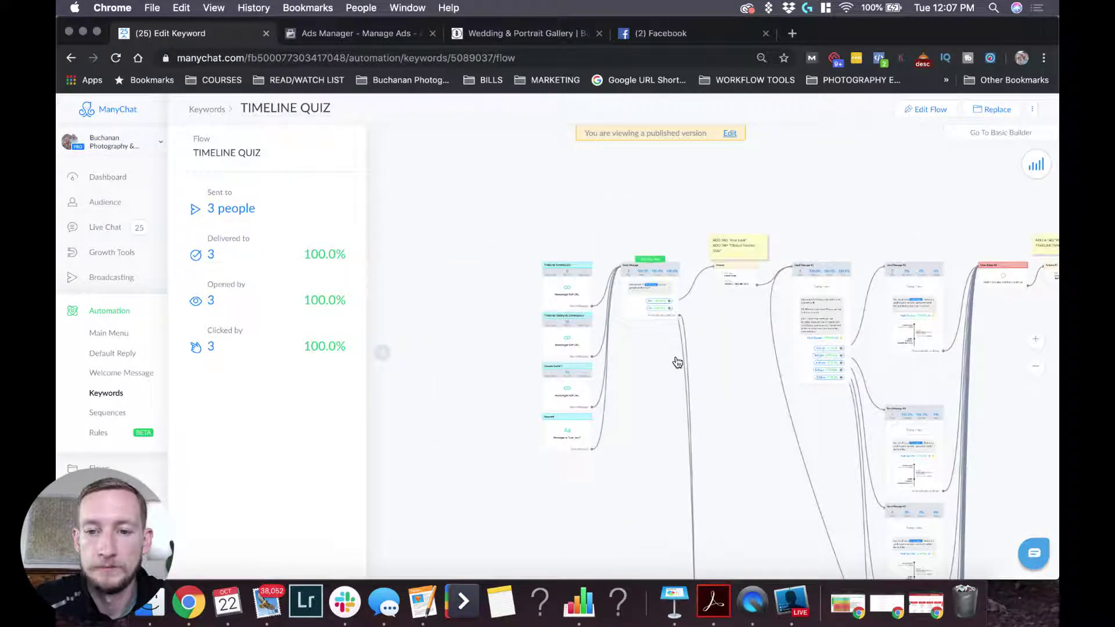
{"action": "scroll", "coordinate": [675, 364], "scroll_direction": "up", "scroll_amount": 5}
{"action": "left_click_drag", "start_coordinate": [598, 276], "coordinate": [619, 471]}
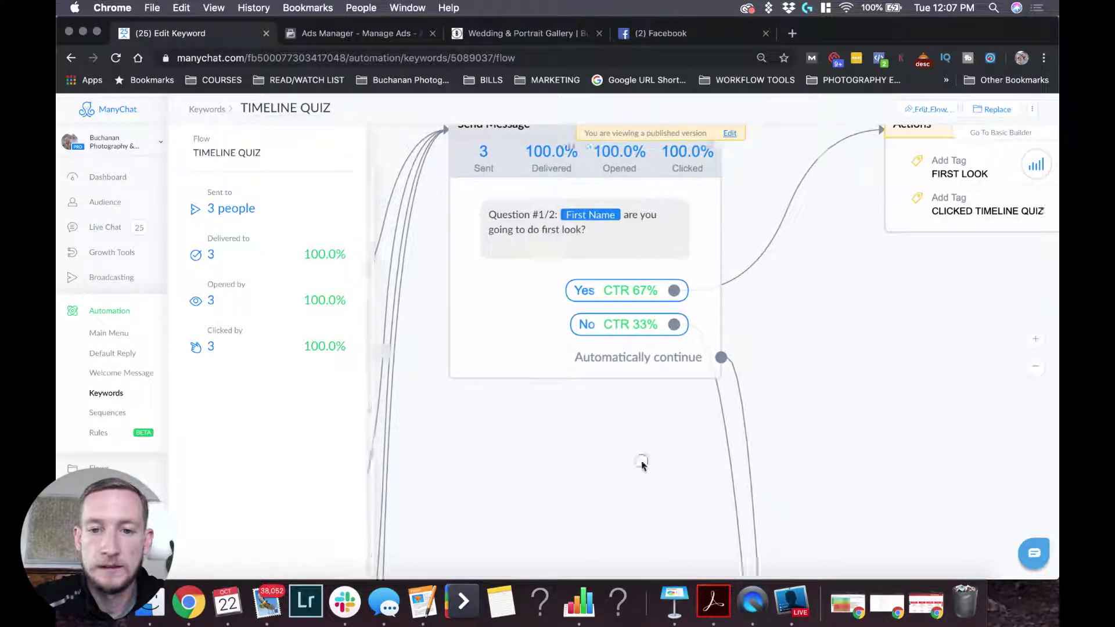
{"action": "scroll", "coordinate": [642, 463], "scroll_direction": "left", "scroll_amount": 3}
{"action": "left_click", "coordinate": [573, 219]}
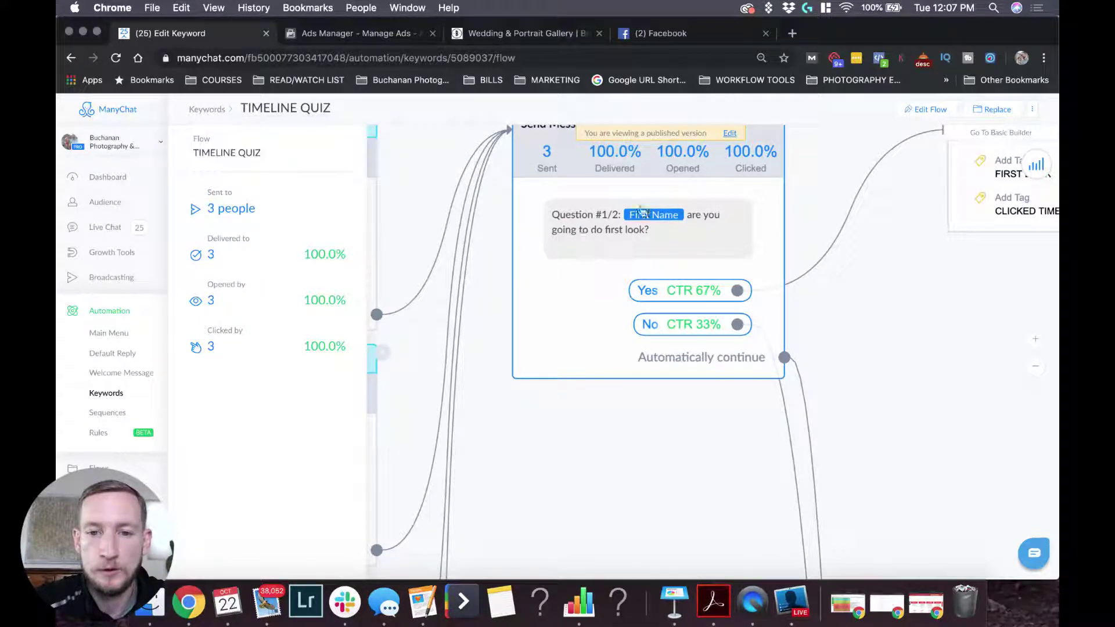
Step: Follow the Yes branch to Question #2/2 and examine its ceremony start time replies and their connections
{"action": "left_click_drag", "start_coordinate": [969, 385], "coordinate": [488, 374]}
{"action": "scroll", "coordinate": [712, 346], "scroll_direction": "right", "scroll_amount": 3}
{"action": "scroll", "coordinate": [659, 304], "scroll_direction": "right", "scroll_amount": 3}
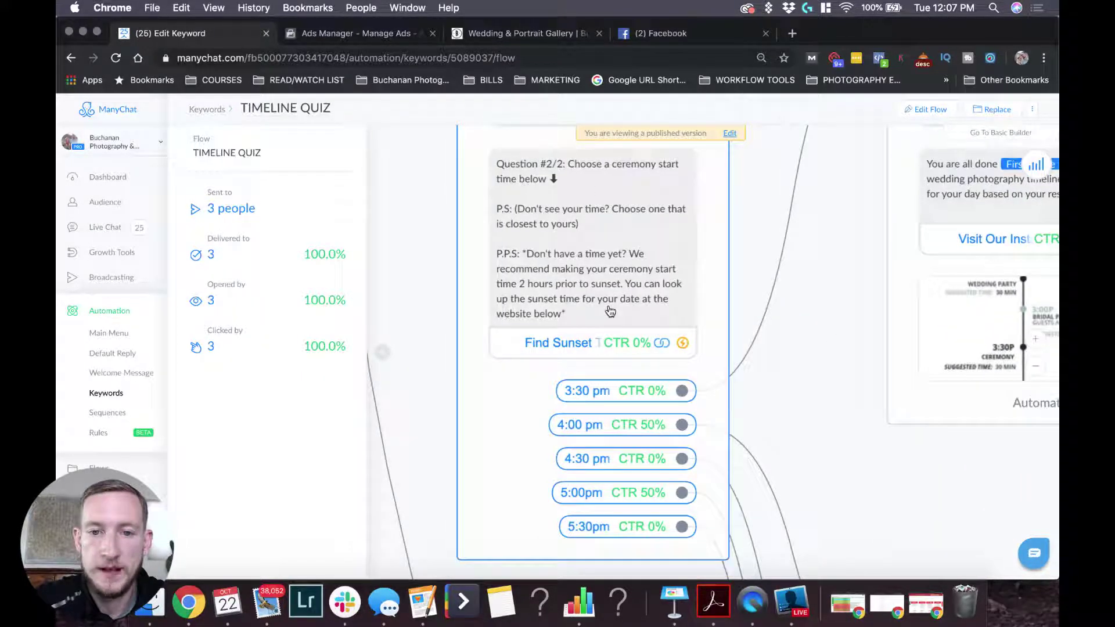
{"action": "scroll", "coordinate": [592, 258], "scroll_direction": "down", "scroll_amount": 1}
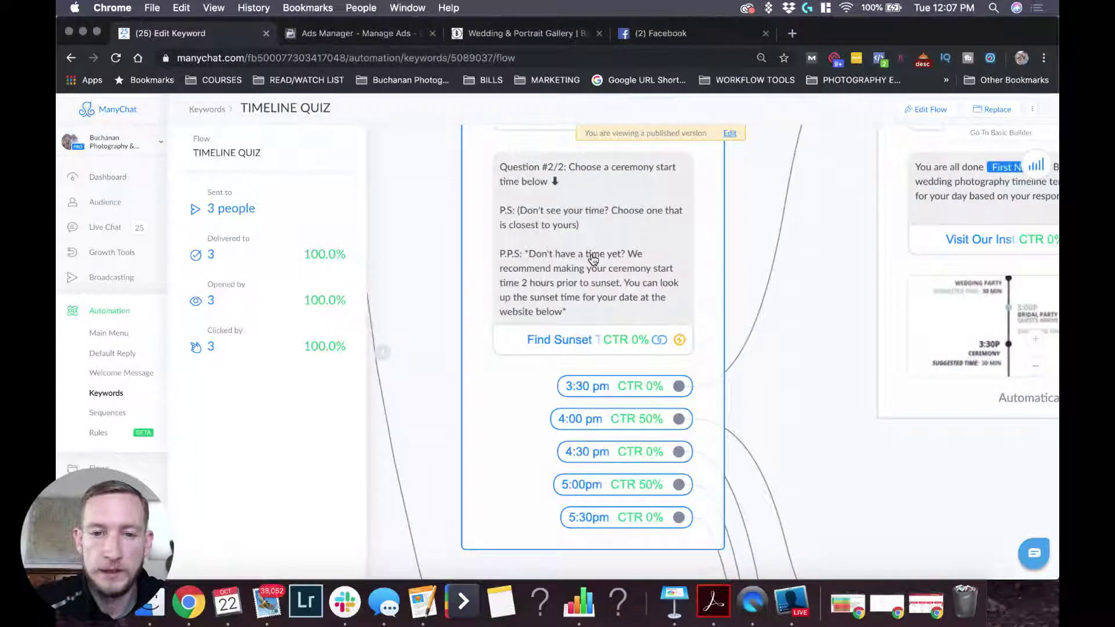
{"action": "scroll", "coordinate": [593, 258], "scroll_direction": "down", "scroll_amount": 1}
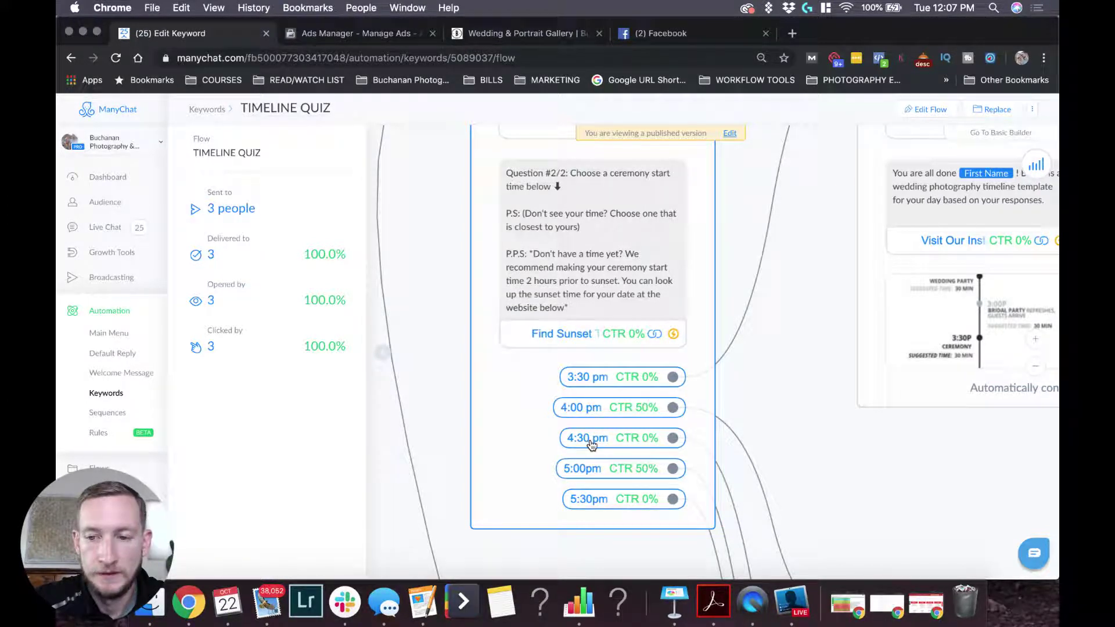
{"action": "left_click_drag", "start_coordinate": [836, 438], "coordinate": [553, 438]}
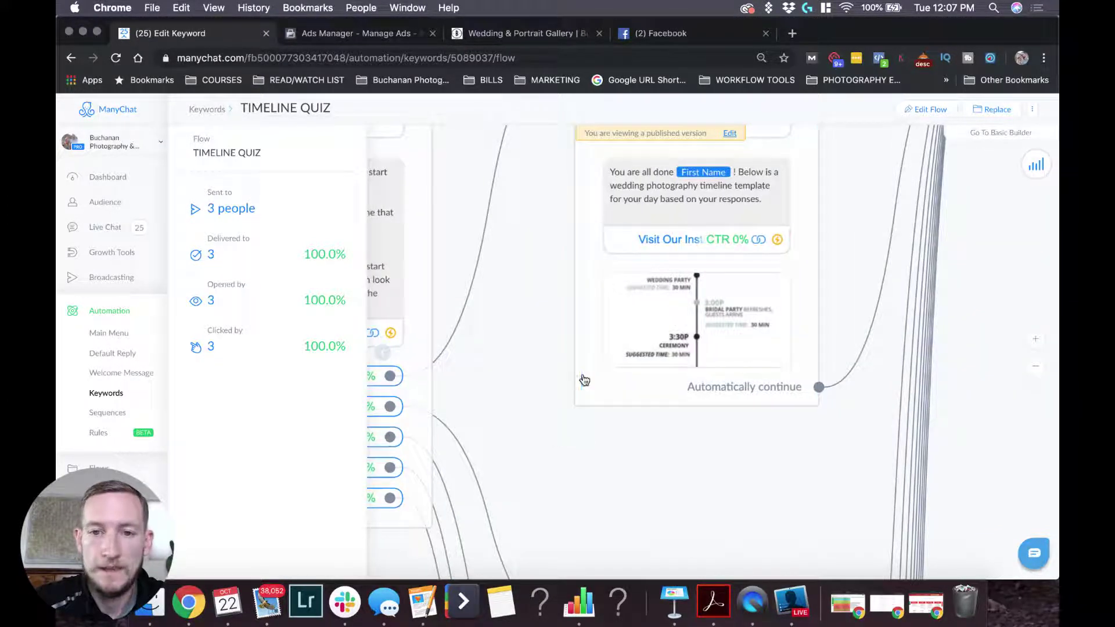
{"action": "left_click_drag", "start_coordinate": [717, 473], "coordinate": [705, 515]}
{"action": "left_click_drag", "start_coordinate": [588, 511], "coordinate": [804, 510]}
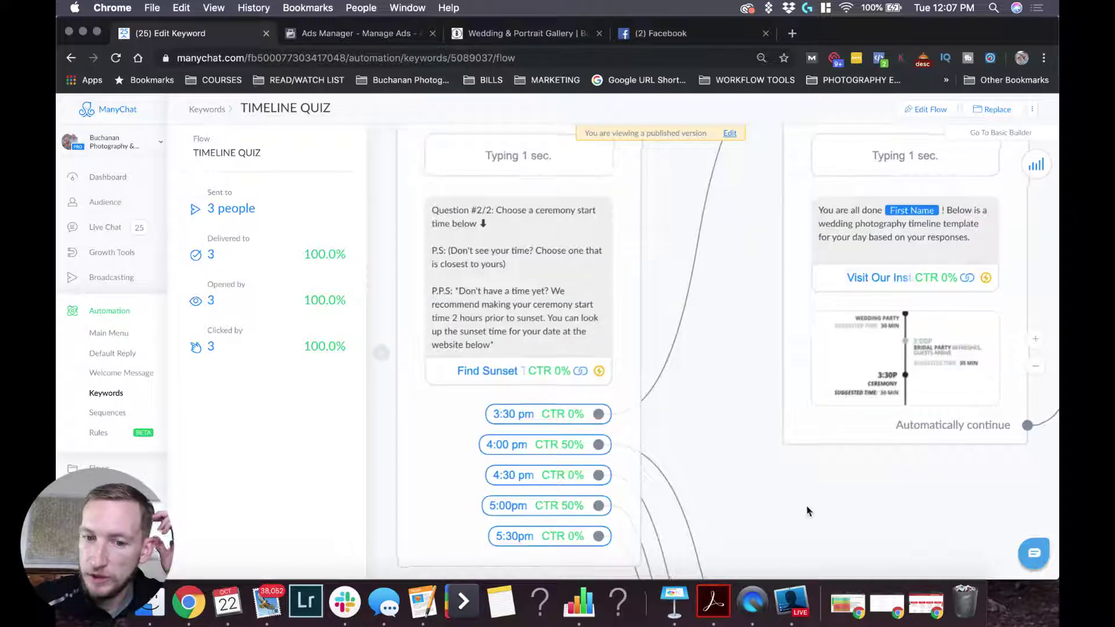
Step: Open Send Message #2, linked to the 3:30 pm reply, and inspect its wedding timeline template image
{"action": "scroll", "coordinate": [662, 500], "scroll_direction": "right", "scroll_amount": 5}
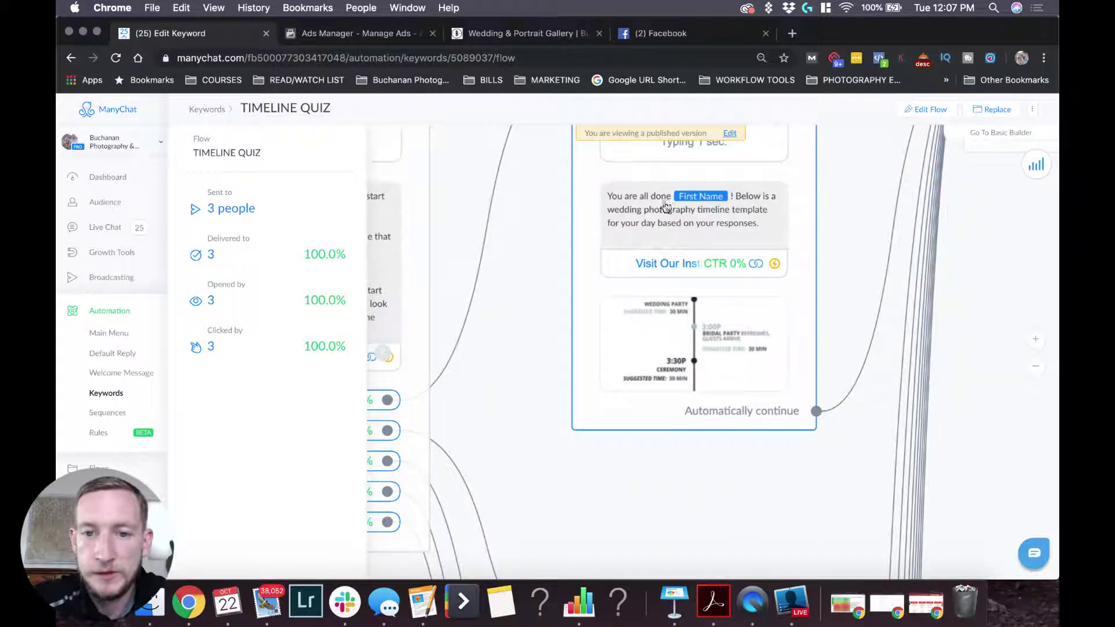
{"action": "scroll", "coordinate": [559, 313], "scroll_direction": "up", "scroll_amount": 2}
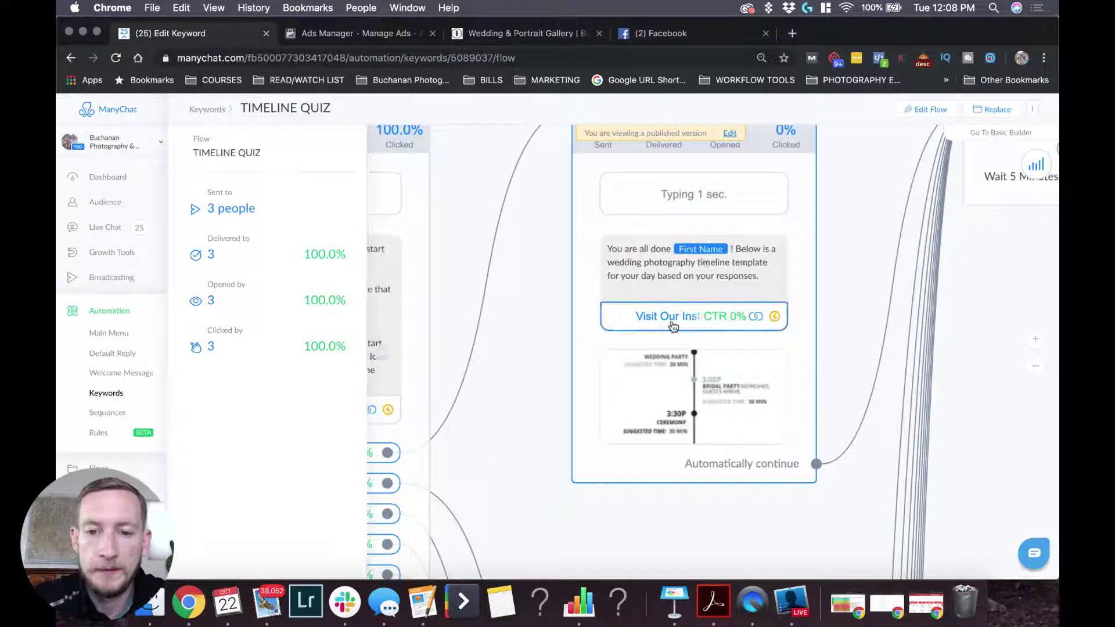
{"action": "left_click", "coordinate": [691, 397]}
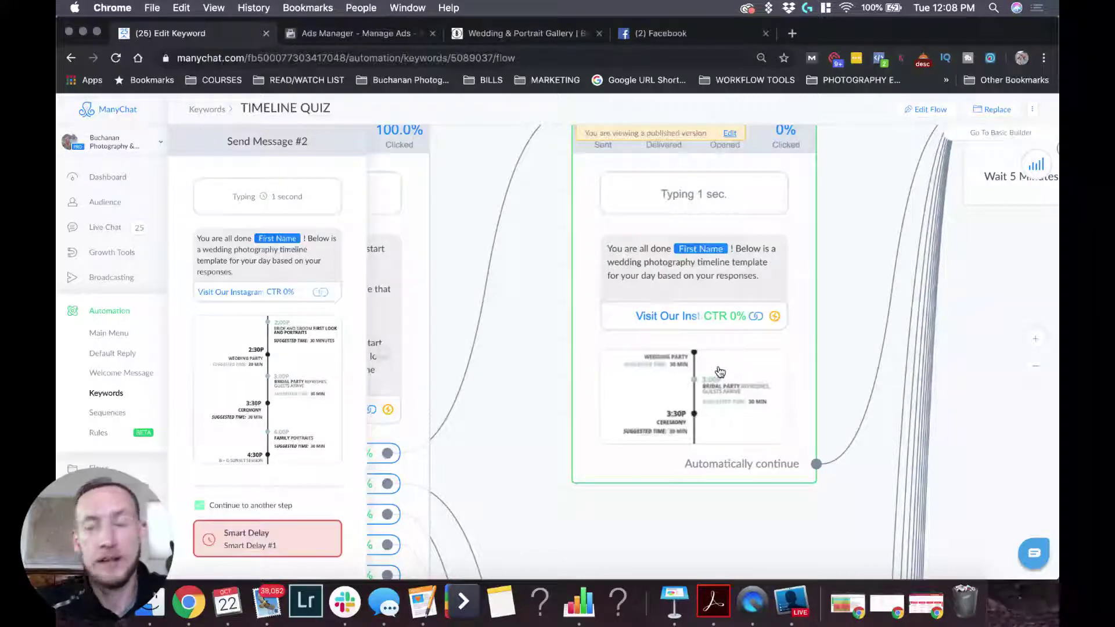
Step: Review how Send Message #1 connects to the timeline result messages, and go back to the keyword list
{"action": "left_click_drag", "start_coordinate": [540, 429], "coordinate": [839, 381]}
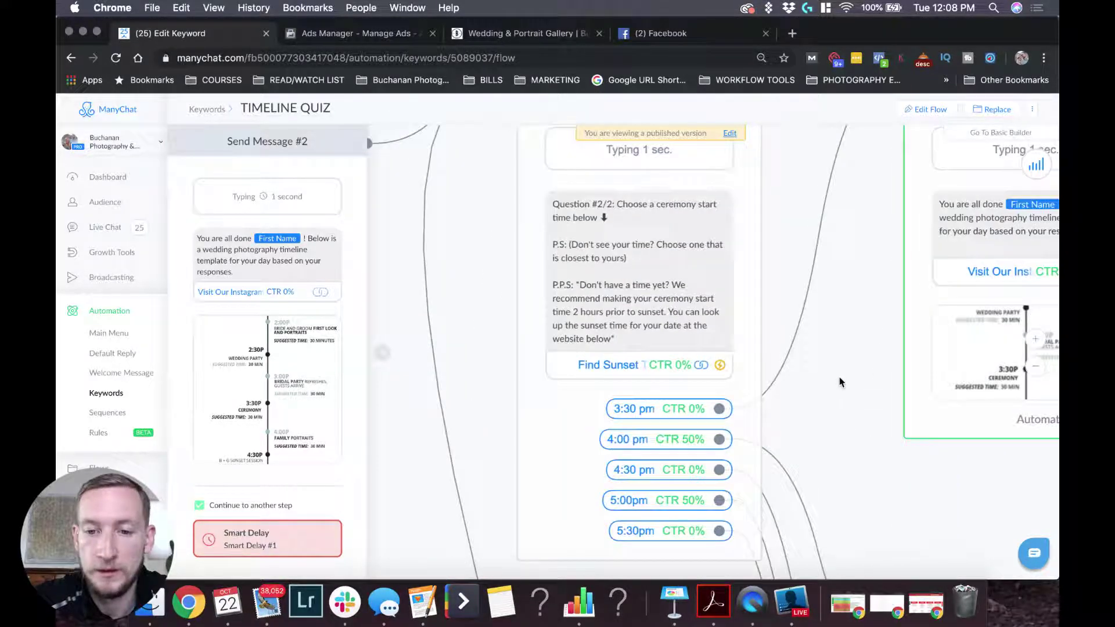
{"action": "scroll", "coordinate": [833, 418], "scroll_direction": "down", "scroll_amount": 5}
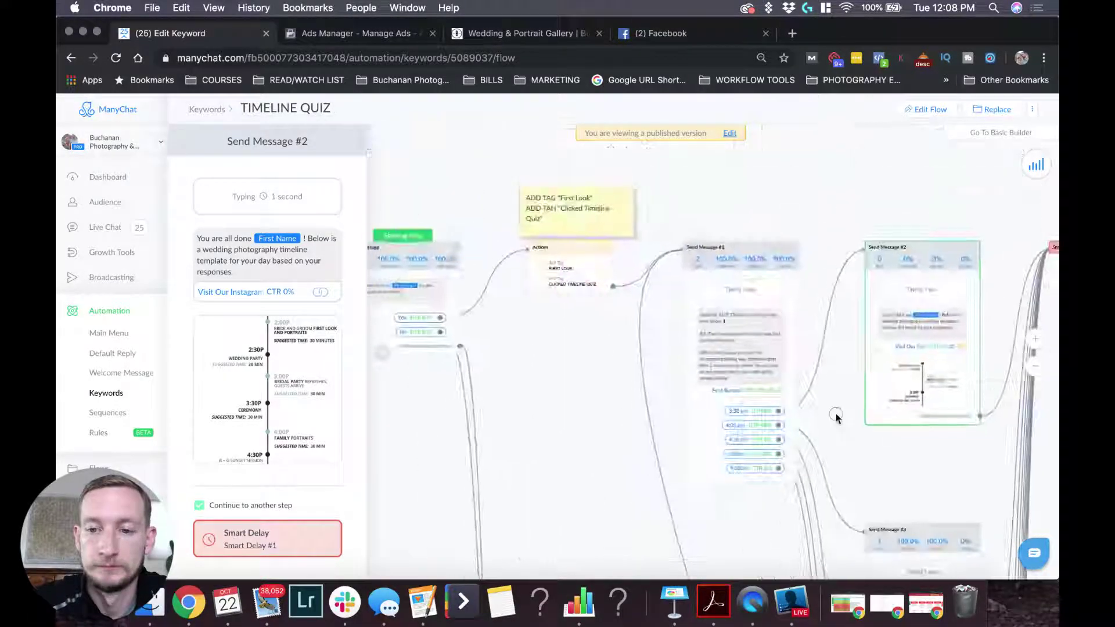
{"action": "left_click", "coordinate": [836, 413]}
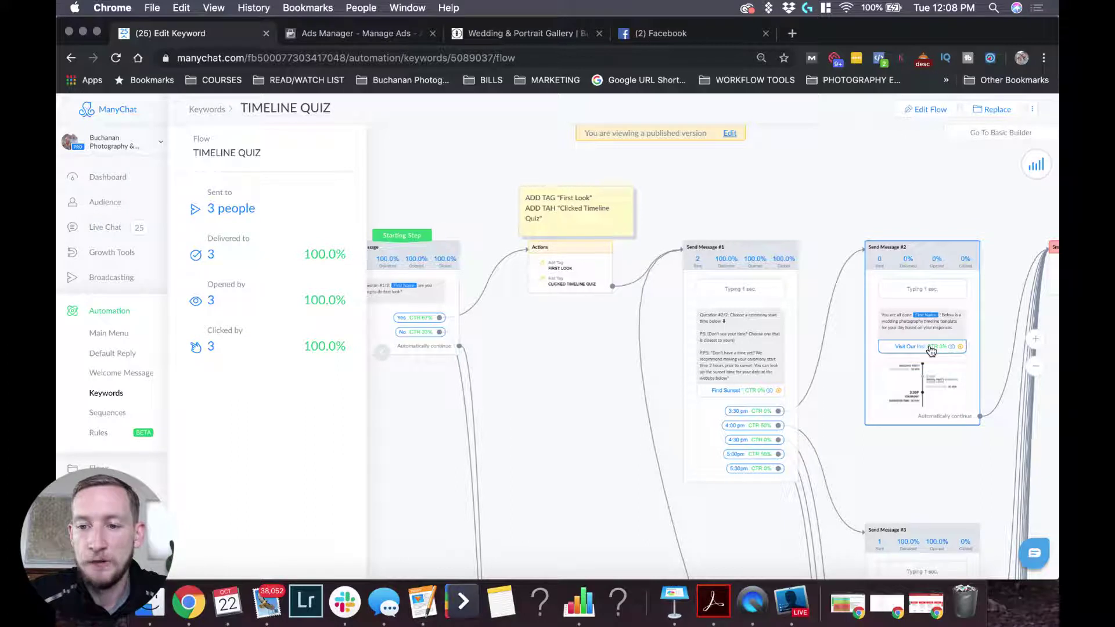
{"action": "scroll", "coordinate": [926, 348], "scroll_direction": "up", "scroll_amount": 5}
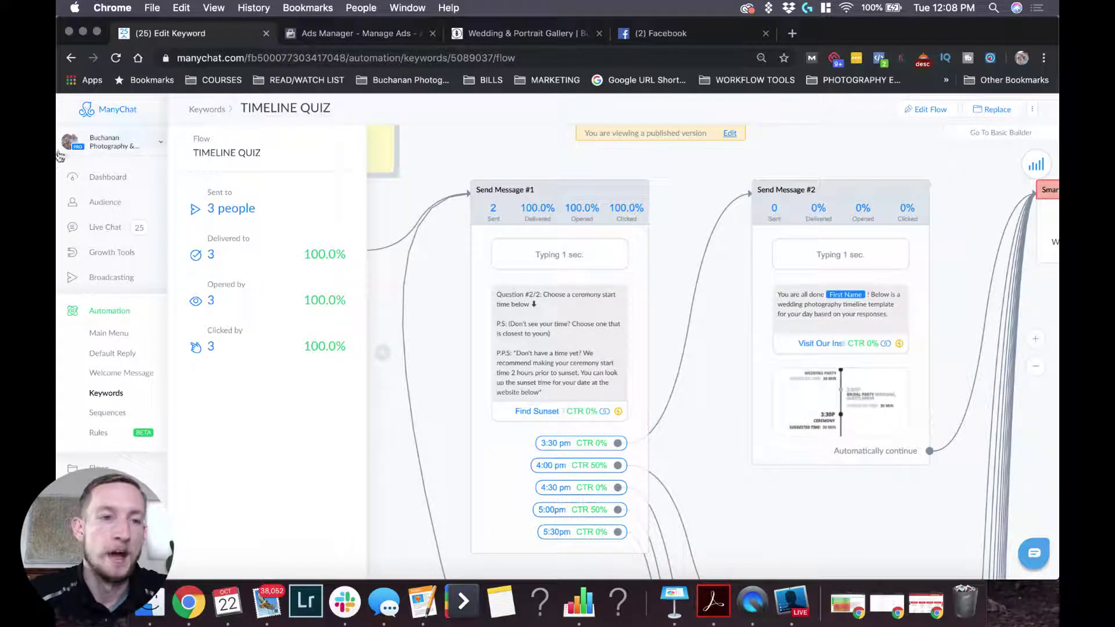
{"action": "key", "text": "super+bracketleft"}
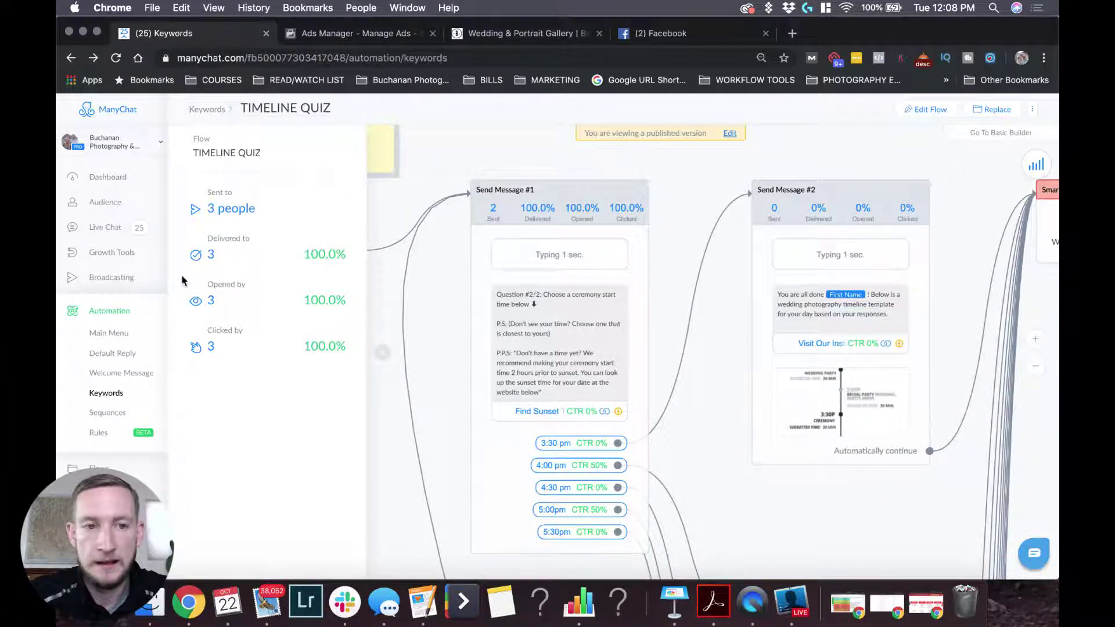